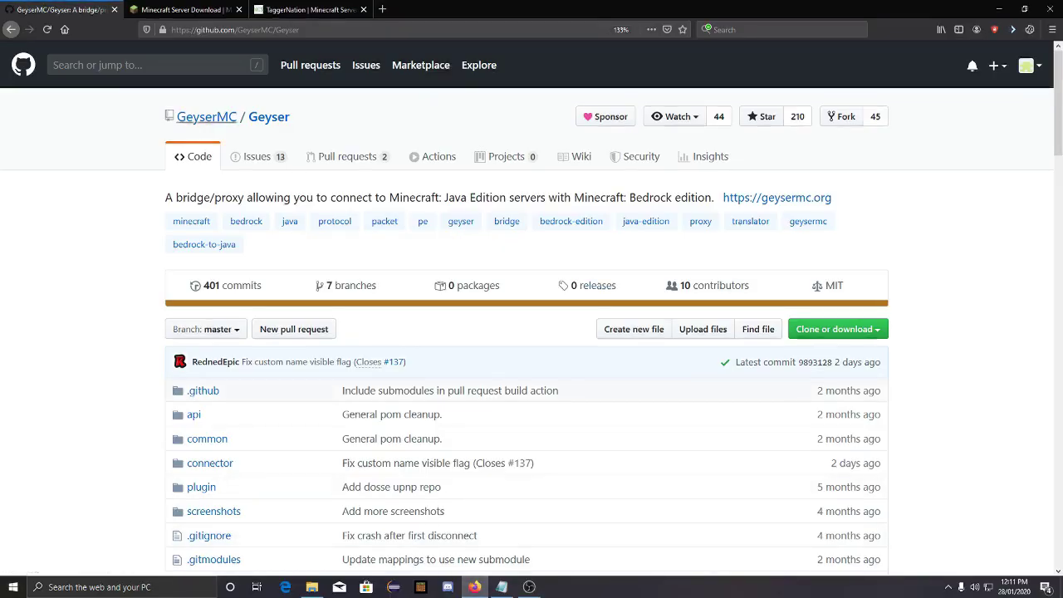
- Examine the Geyser repository's owner, name and description on its GitHub page
{"action": "left_click_drag", "start_coordinate": [833, 198], "coordinate": [303, 198]}
{"action": "mouse_move", "coordinate": [212, 117]}
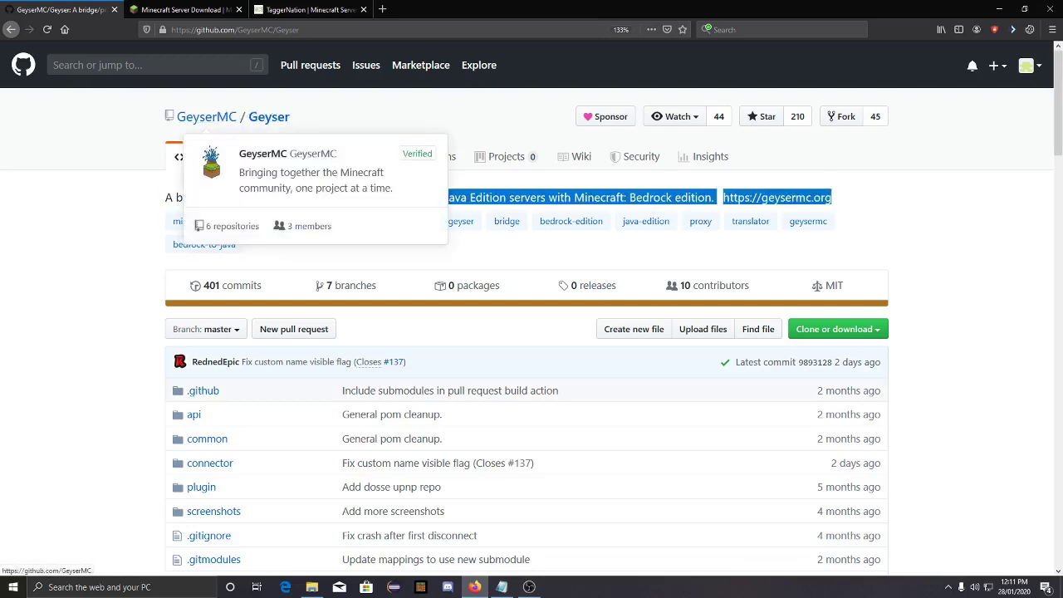
{"action": "left_click", "coordinate": [349, 176]}
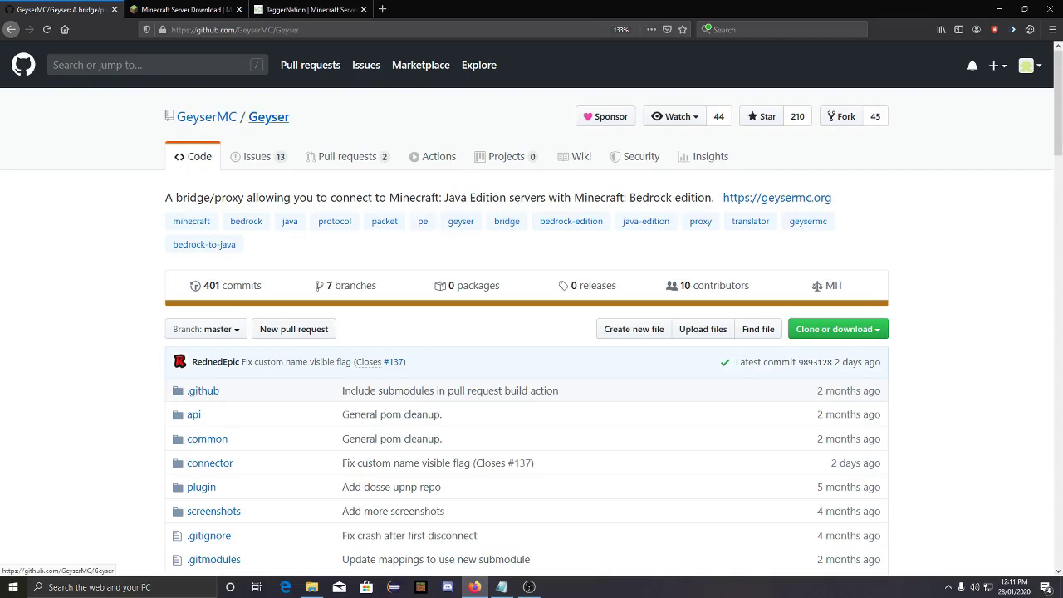
{"action": "left_click_drag", "start_coordinate": [291, 117], "coordinate": [247, 117]}
{"action": "left_click_drag", "start_coordinate": [211, 197], "coordinate": [706, 197]}
{"action": "left_click", "coordinate": [706, 198]}
- Skim the Geyser README from its introduction to the list of libraries used
{"action": "scroll", "coordinate": [531, 332], "scroll_direction": "down", "scroll_amount": 10}
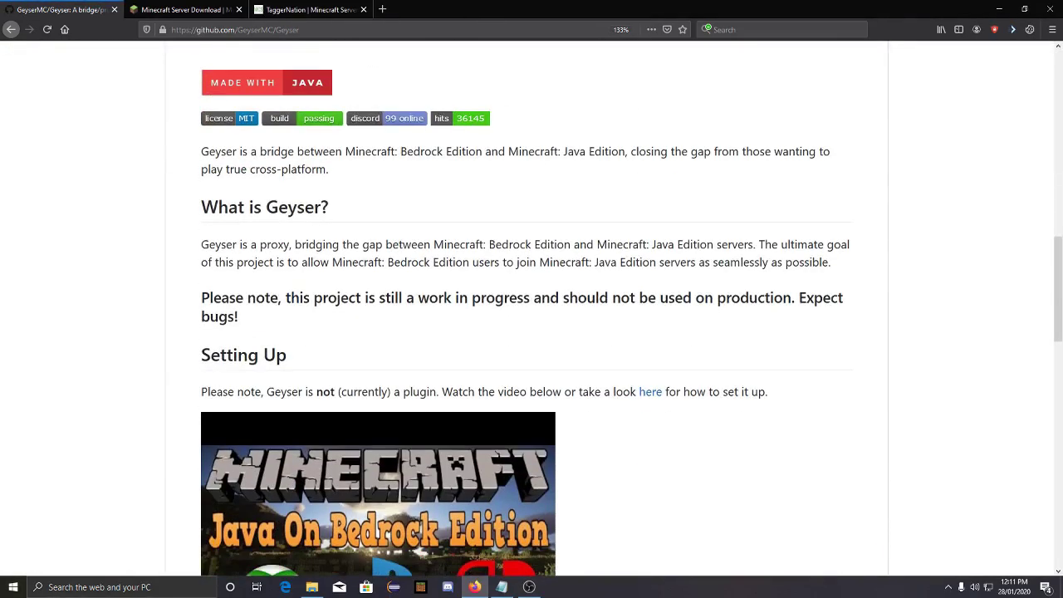
{"action": "middle_click", "coordinate": [889, 357]}
{"action": "scroll", "coordinate": [889, 356], "scroll_direction": "down", "scroll_amount": 12}
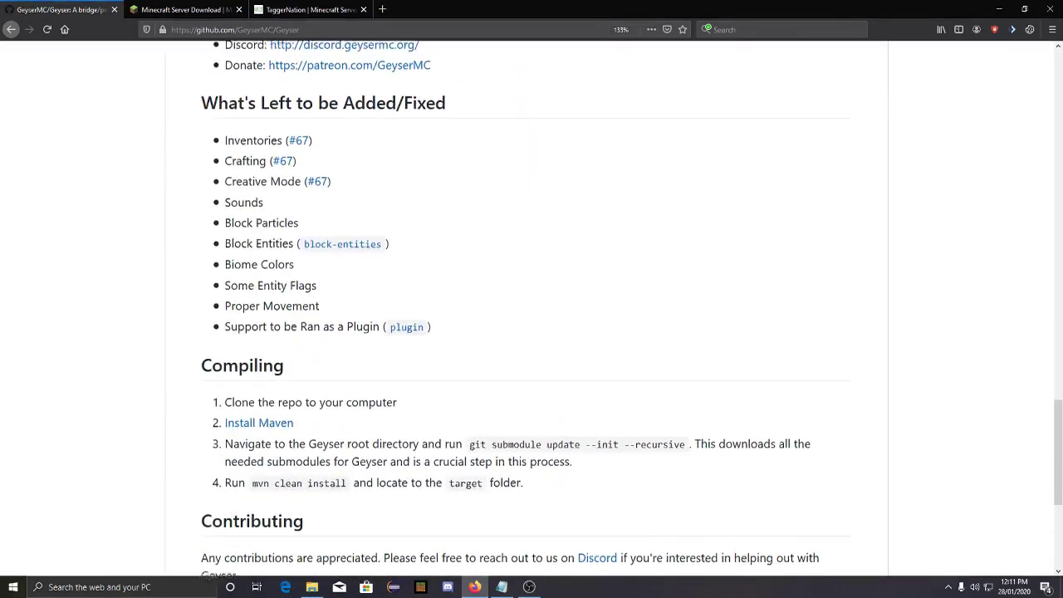
{"action": "scroll", "coordinate": [532, 332], "scroll_direction": "up", "scroll_amount": 3}
{"action": "scroll", "coordinate": [531, 332], "scroll_direction": "down", "scroll_amount": 7}
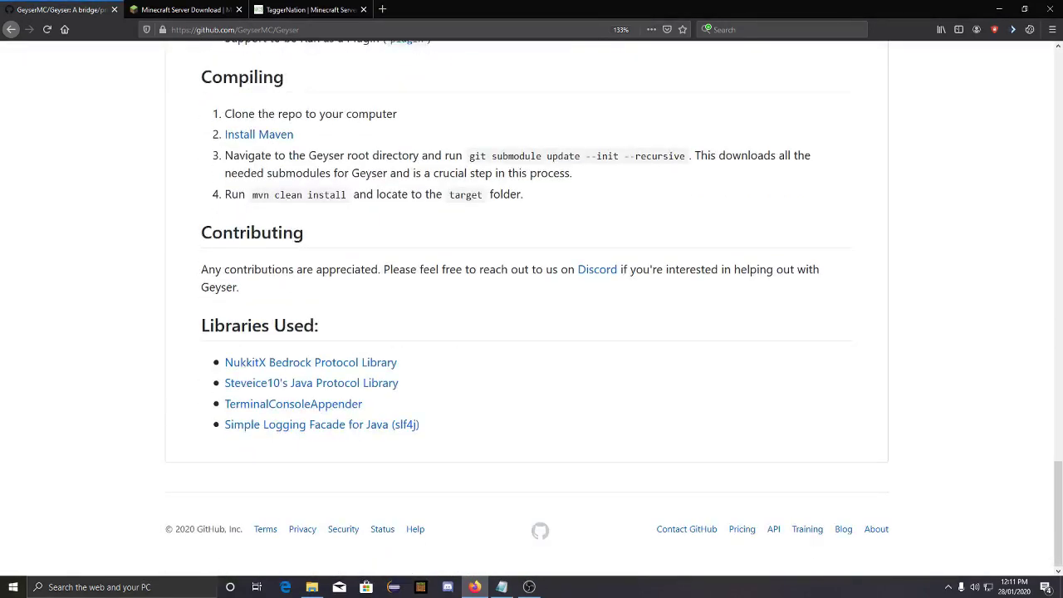
{"action": "middle_click", "coordinate": [889, 414]}
{"action": "scroll", "coordinate": [889, 414], "scroll_direction": "up", "scroll_amount": 15}
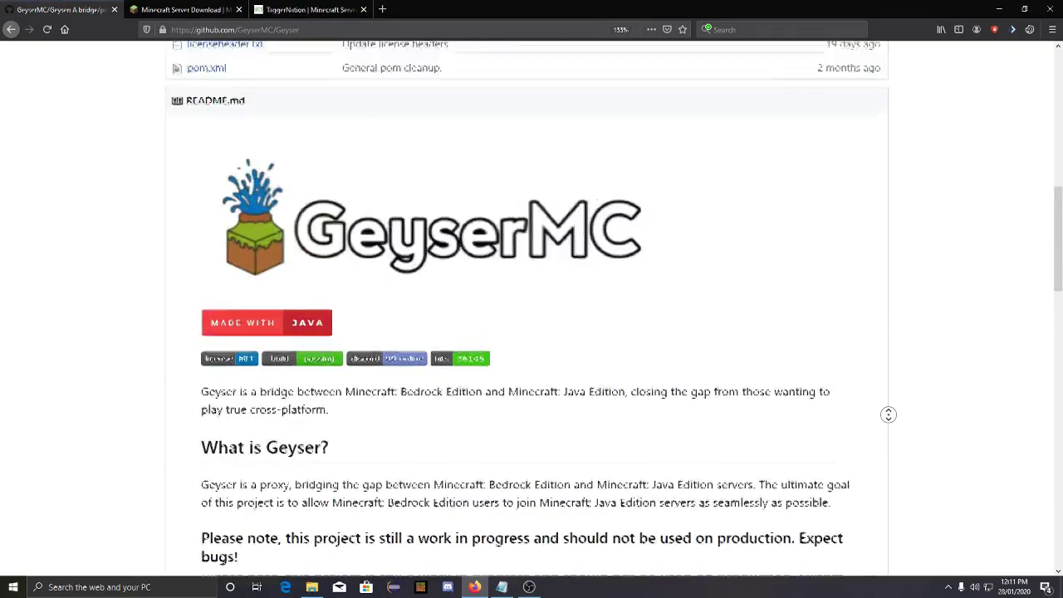
{"action": "scroll", "coordinate": [889, 414], "scroll_direction": "up", "scroll_amount": 10}
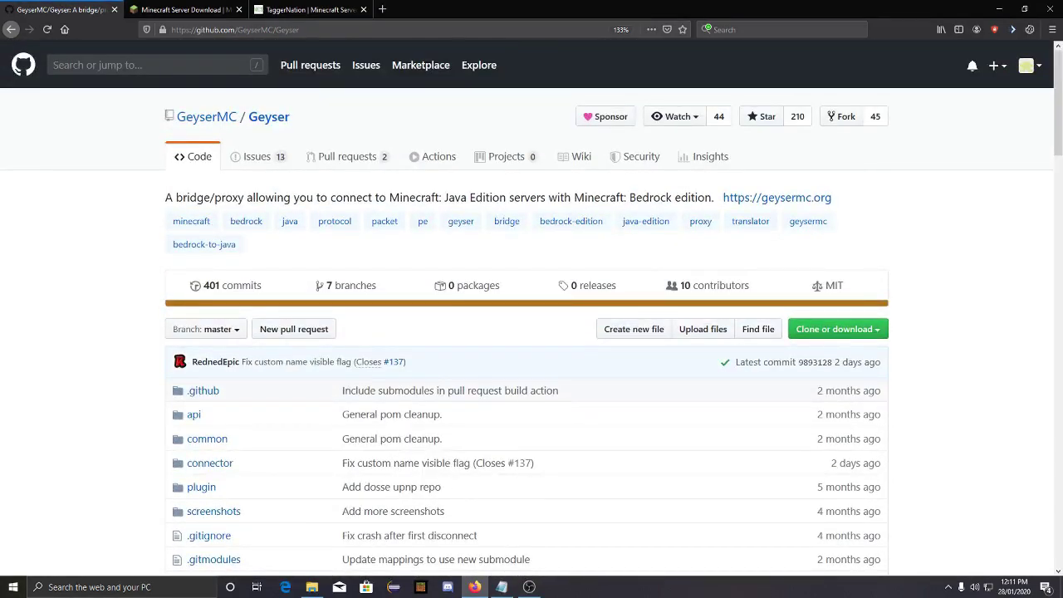
{"action": "middle_click", "coordinate": [888, 389]}
{"action": "scroll", "coordinate": [888, 390], "scroll_direction": "down", "scroll_amount": 3}
{"action": "scroll", "coordinate": [888, 389], "scroll_direction": "up", "scroll_amount": 3}
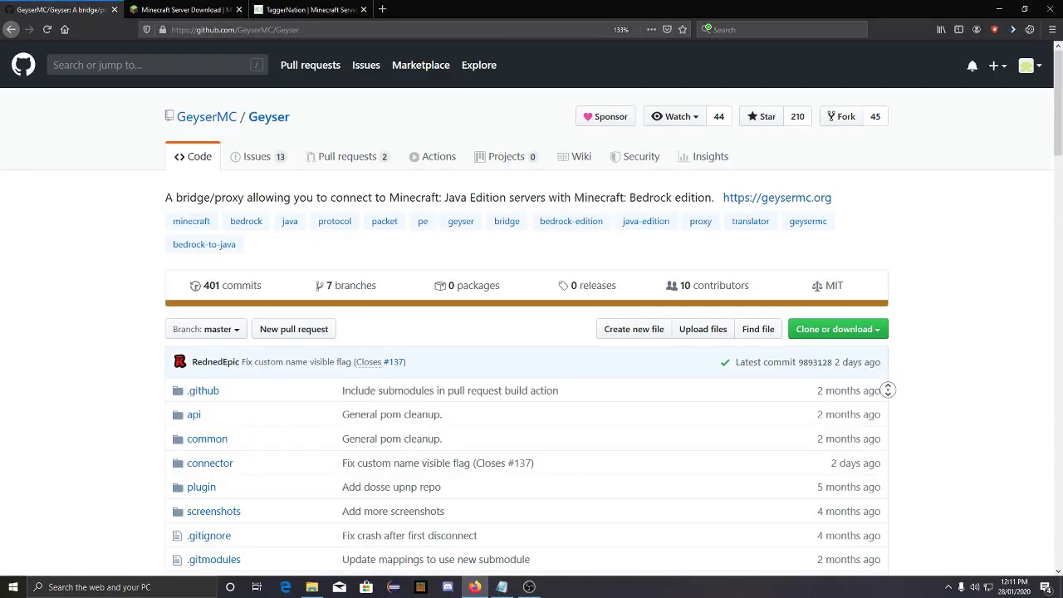
{"action": "middle_click", "coordinate": [942, 348]}
{"action": "scroll", "coordinate": [943, 348], "scroll_direction": "down", "scroll_amount": 8}
{"action": "scroll", "coordinate": [943, 348], "scroll_direction": "up", "scroll_amount": 8}
{"action": "scroll", "coordinate": [132, 267], "scroll_direction": "down", "scroll_amount": 4}
- Read the README's introductory paragraph and the "What is Geyser?" section
{"action": "middle_click", "coordinate": [133, 268]}
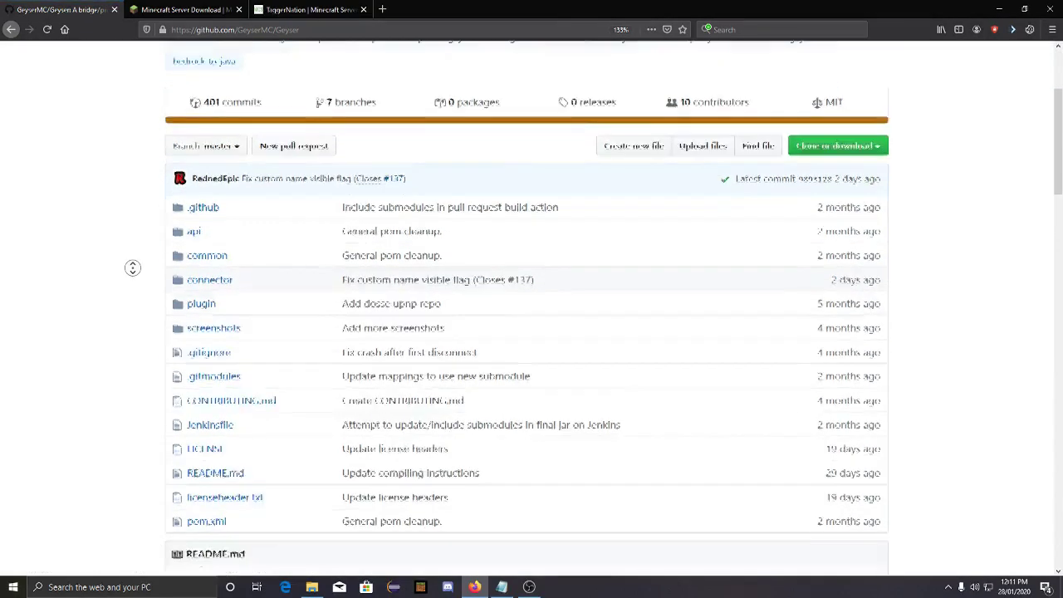
{"action": "scroll", "coordinate": [132, 268], "scroll_direction": "down", "scroll_amount": 9}
{"action": "middle_click", "coordinate": [166, 313]}
{"action": "scroll", "coordinate": [166, 314], "scroll_direction": "down", "scroll_amount": 8}
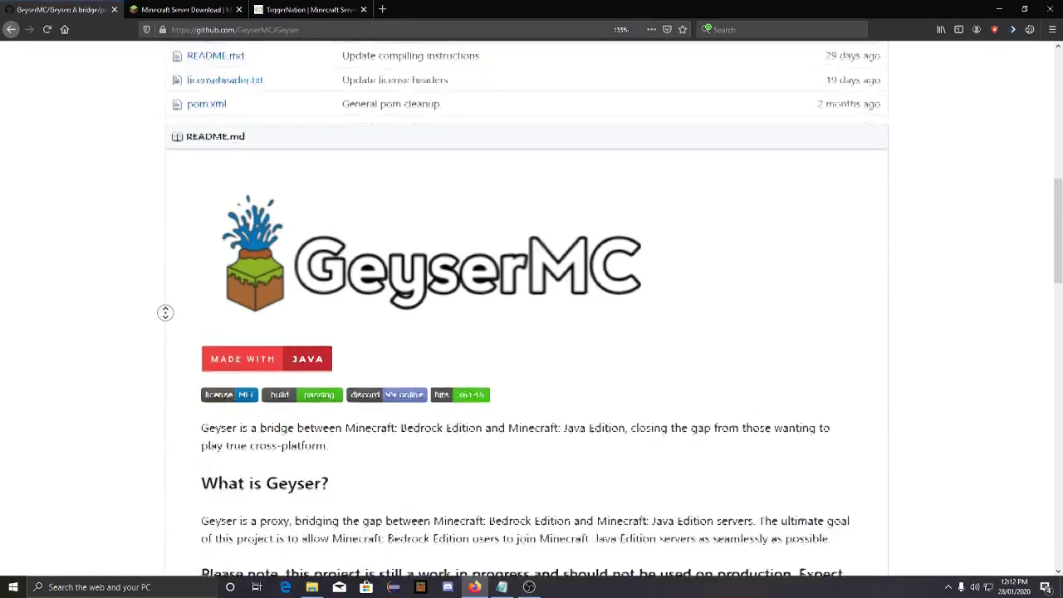
{"action": "scroll", "coordinate": [166, 313], "scroll_direction": "up", "scroll_amount": 2}
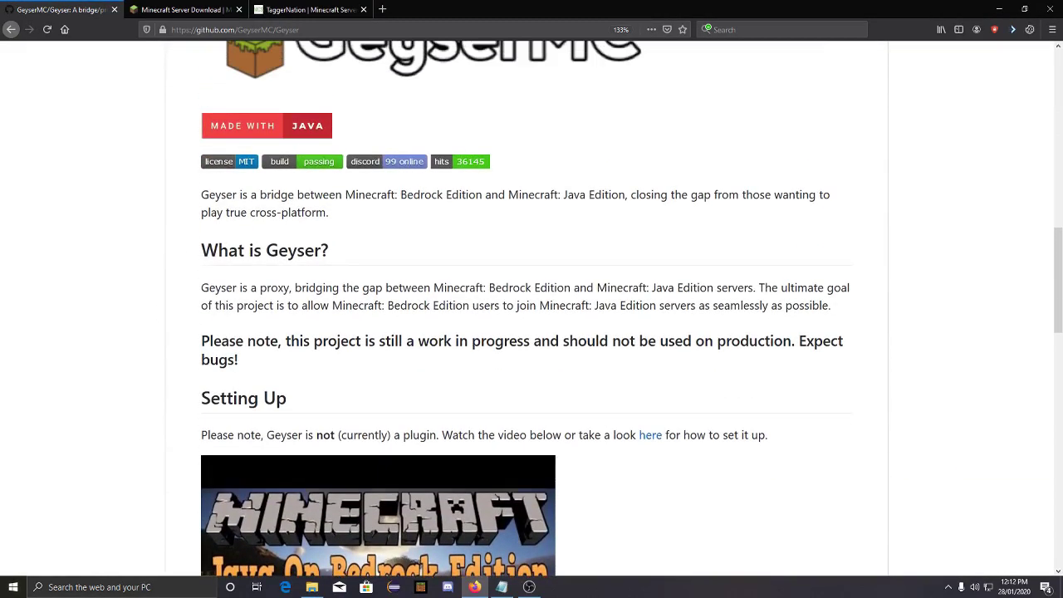
{"action": "left_click_drag", "start_coordinate": [201, 194], "coordinate": [332, 213]}
{"action": "left_click", "coordinate": [190, 340]}
{"action": "left_click_drag", "start_coordinate": [201, 287], "coordinate": [831, 305]}
{"action": "left_click", "coordinate": [829, 304]}
{"action": "triple_click", "coordinate": [829, 304]}
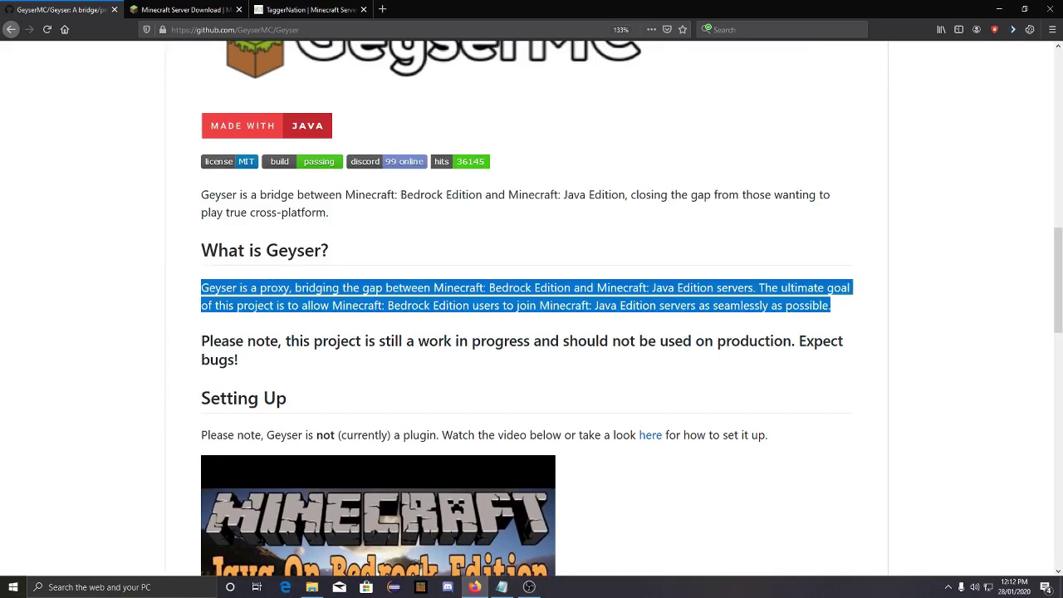
{"action": "left_click", "coordinate": [830, 304]}
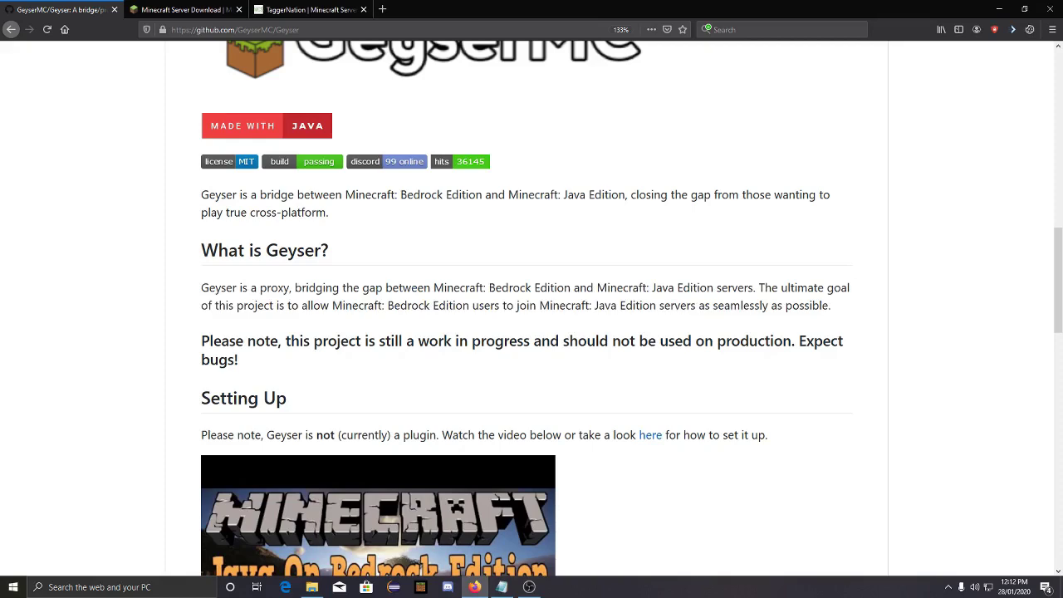
- Review the README's compiling instructions and the Geyser download link in its Links section
{"action": "scroll", "coordinate": [886, 332], "scroll_direction": "down", "scroll_amount": 10}
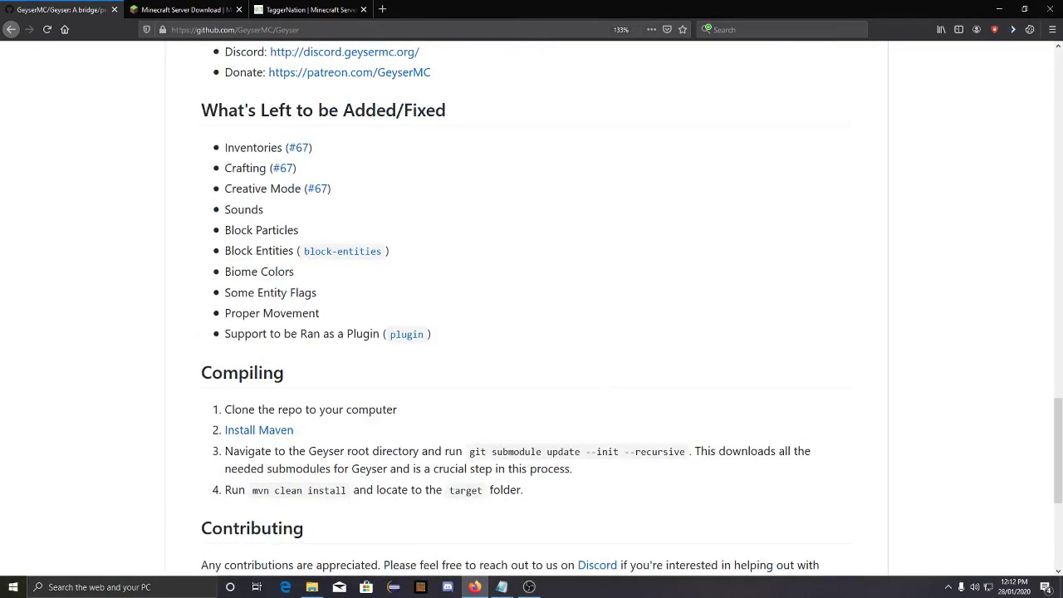
{"action": "scroll", "coordinate": [885, 333], "scroll_direction": "up", "scroll_amount": 15}
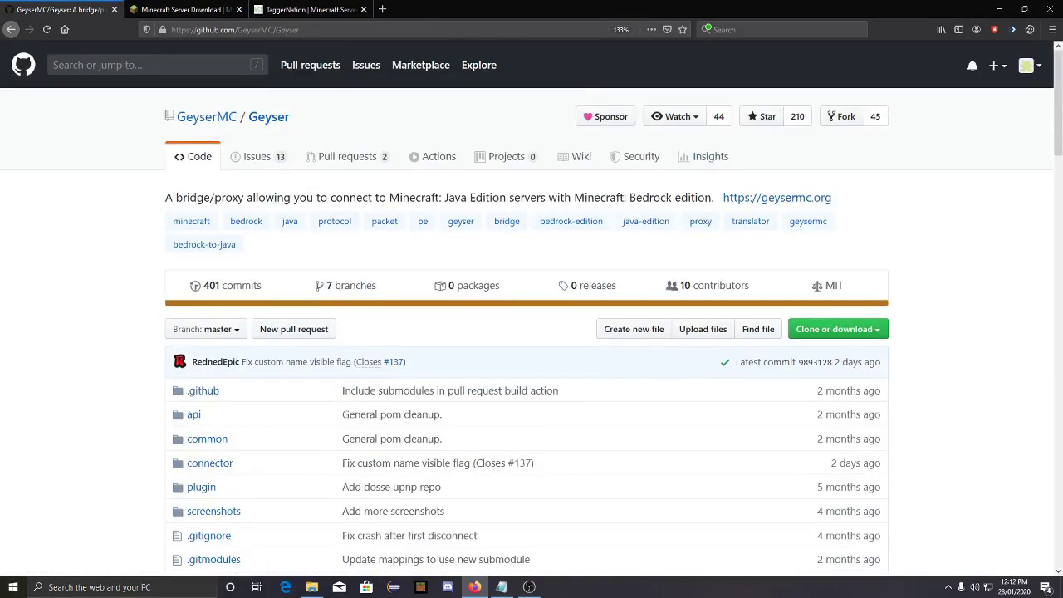
{"action": "scroll", "coordinate": [532, 332], "scroll_direction": "down", "scroll_amount": 8}
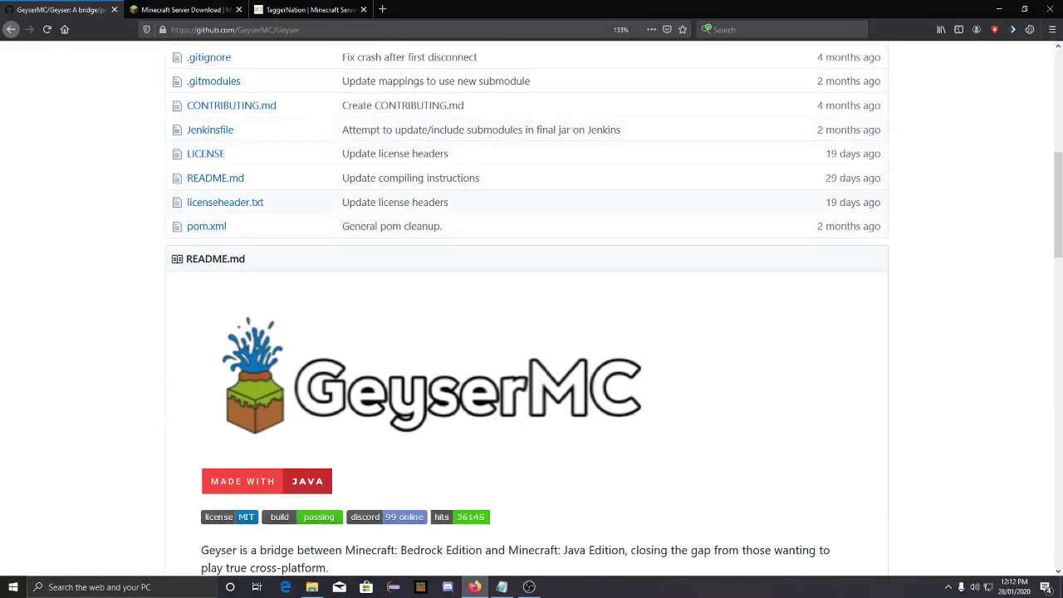
{"action": "scroll", "coordinate": [531, 332], "scroll_direction": "down", "scroll_amount": 12}
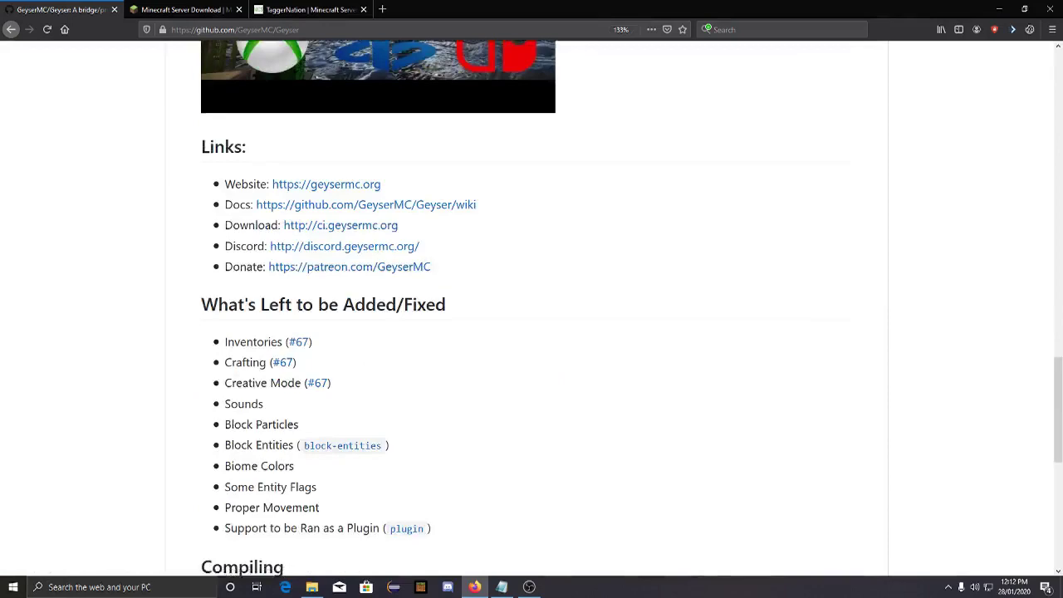
{"action": "left_click_drag", "start_coordinate": [457, 156], "coordinate": [654, 155]}
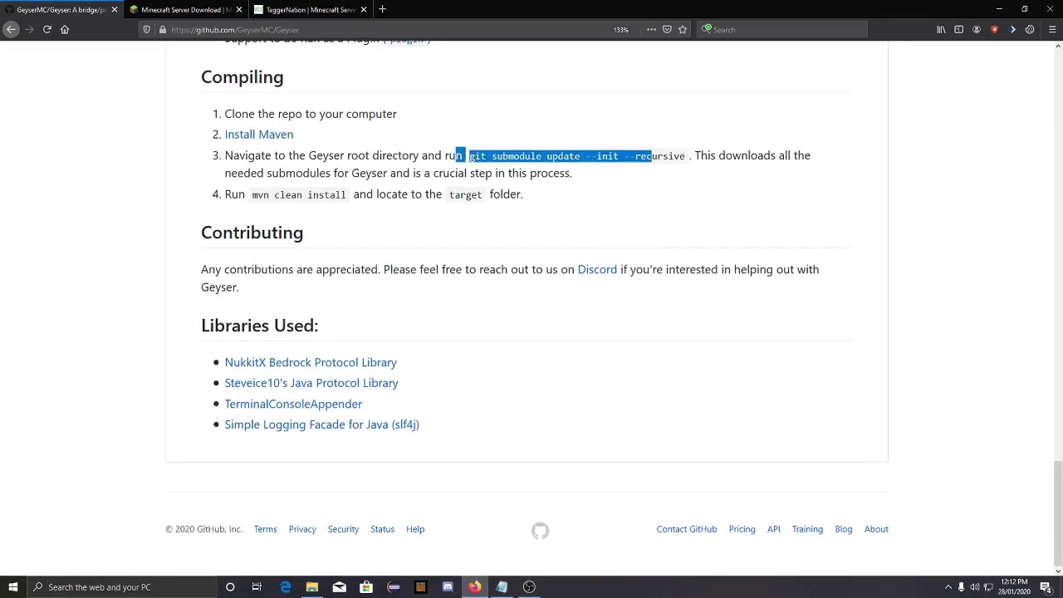
{"action": "left_click", "coordinate": [190, 233]}
{"action": "scroll", "coordinate": [190, 233], "scroll_direction": "up", "scroll_amount": 6}
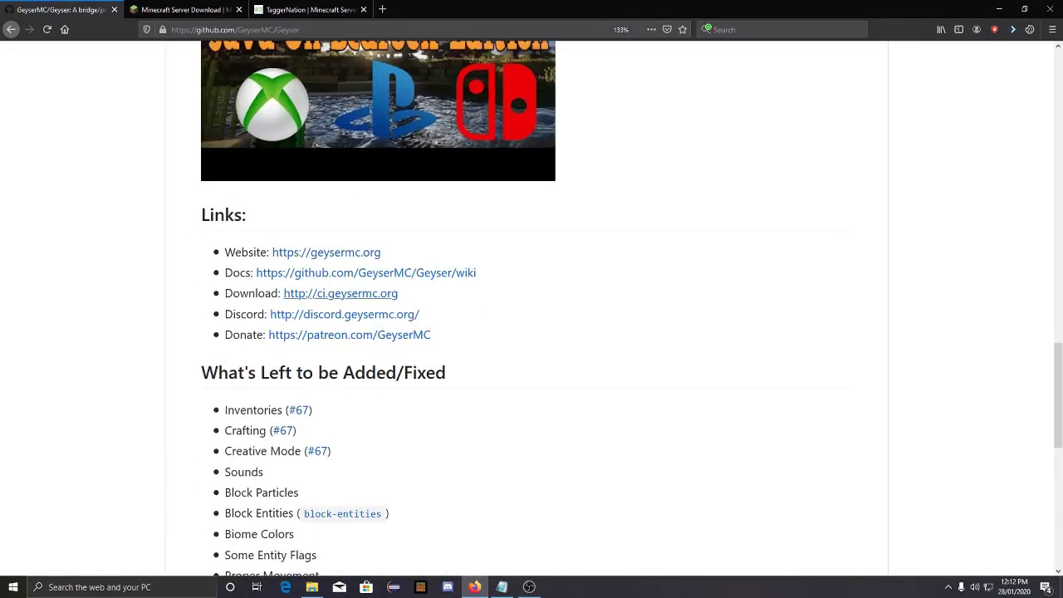
{"action": "left_click_drag", "start_coordinate": [400, 293], "coordinate": [249, 294]}
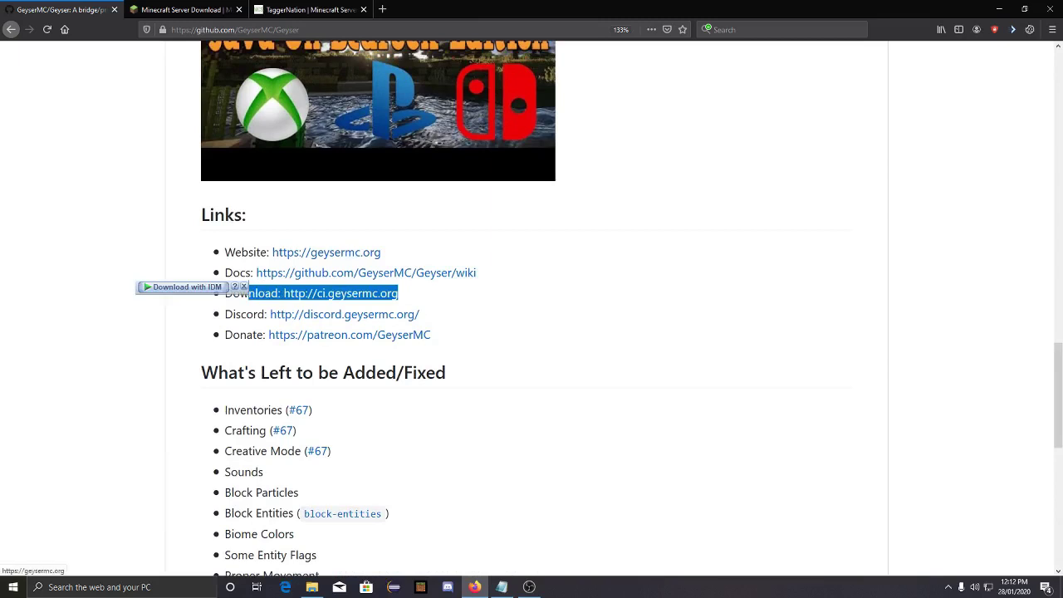
{"action": "left_click", "coordinate": [248, 294]}
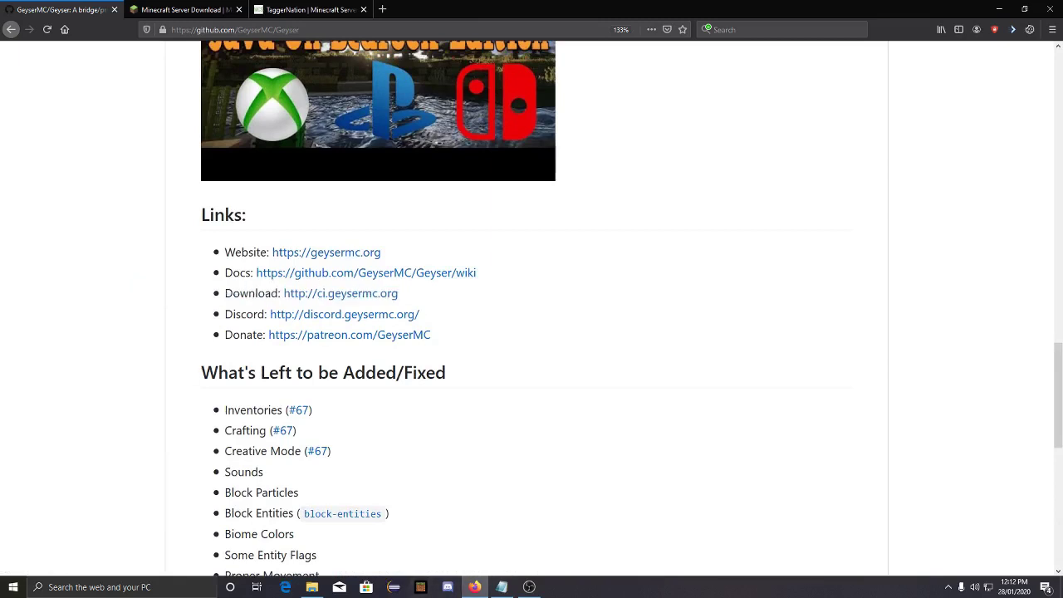
- Switch to File Explorer and look inside the geyser and server folders of java bedrock cross play
{"action": "left_click", "coordinate": [311, 586]}
{"action": "double_click", "coordinate": [128, 119]}
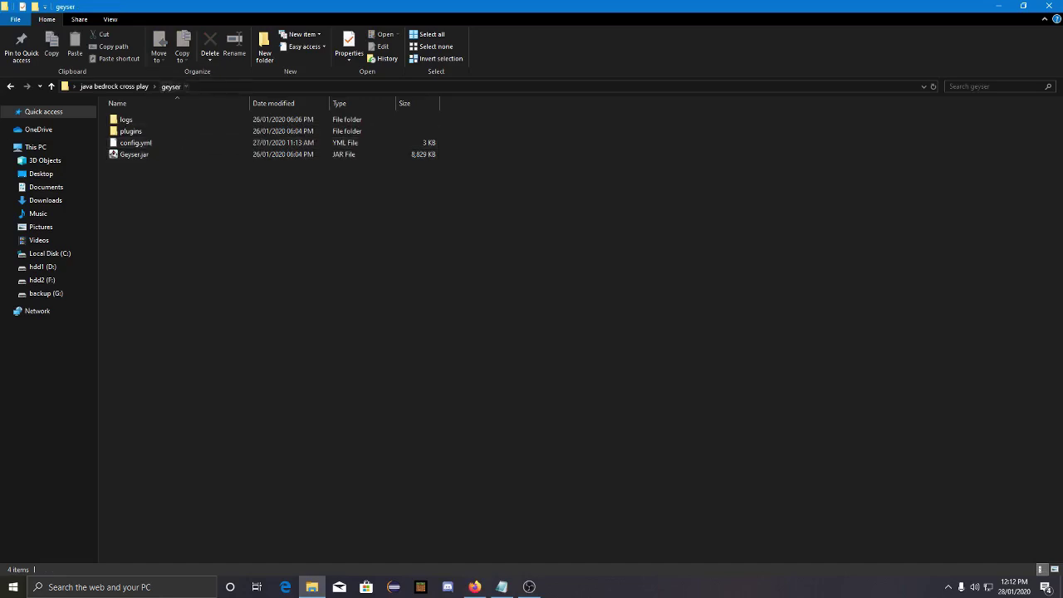
{"action": "left_click", "coordinate": [114, 87]}
{"action": "double_click", "coordinate": [128, 132]}
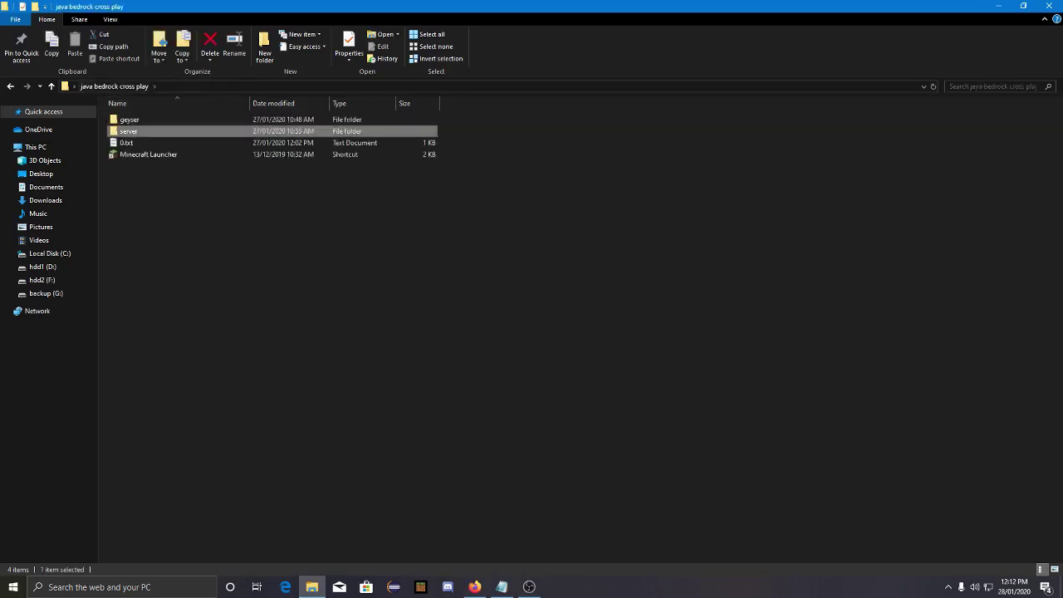
{"action": "key", "text": "alt+Left"}
- Open config.yml from the geyser folder in Notepad++
{"action": "double_click", "coordinate": [129, 120]}
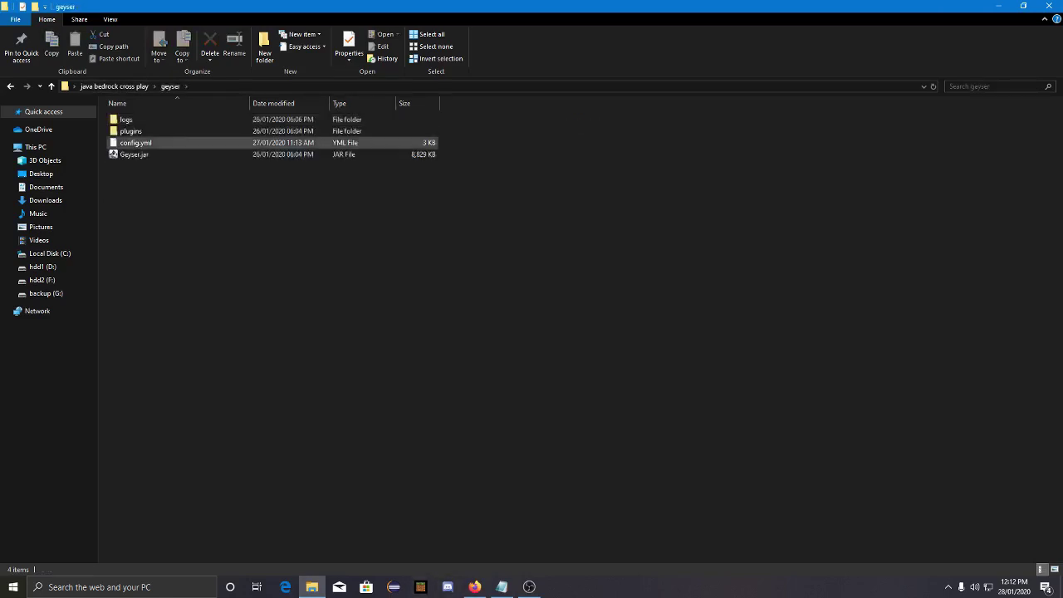
{"action": "right_click", "coordinate": [148, 141]}
{"action": "left_click", "coordinate": [173, 175]}
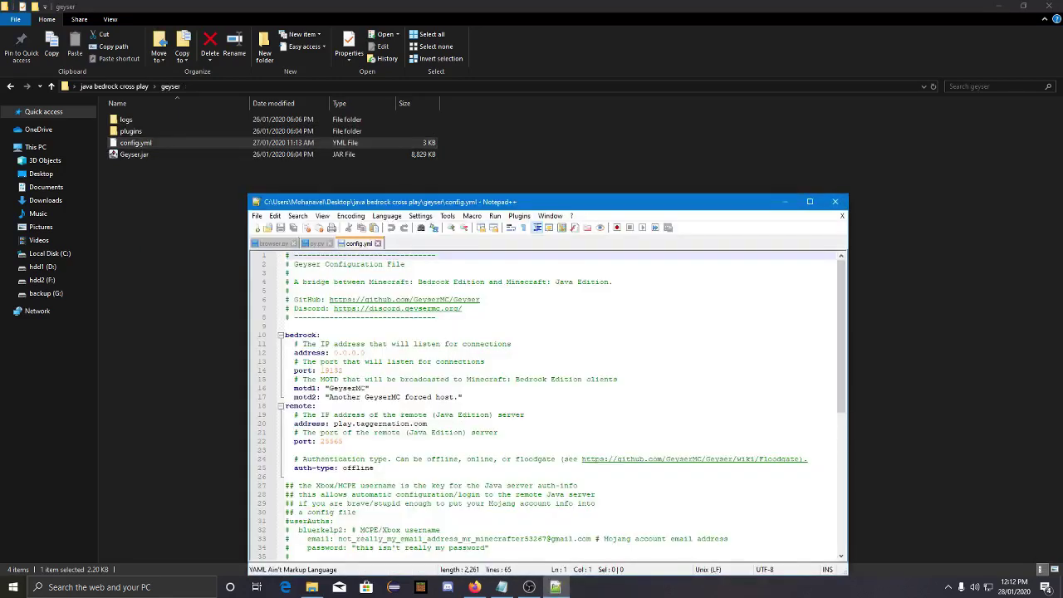
- Set the remote Java Edition server address in config.yml to "0.0.0.0" and save the file
{"action": "scroll", "coordinate": [549, 407], "scroll_direction": "down", "scroll_amount": 2}
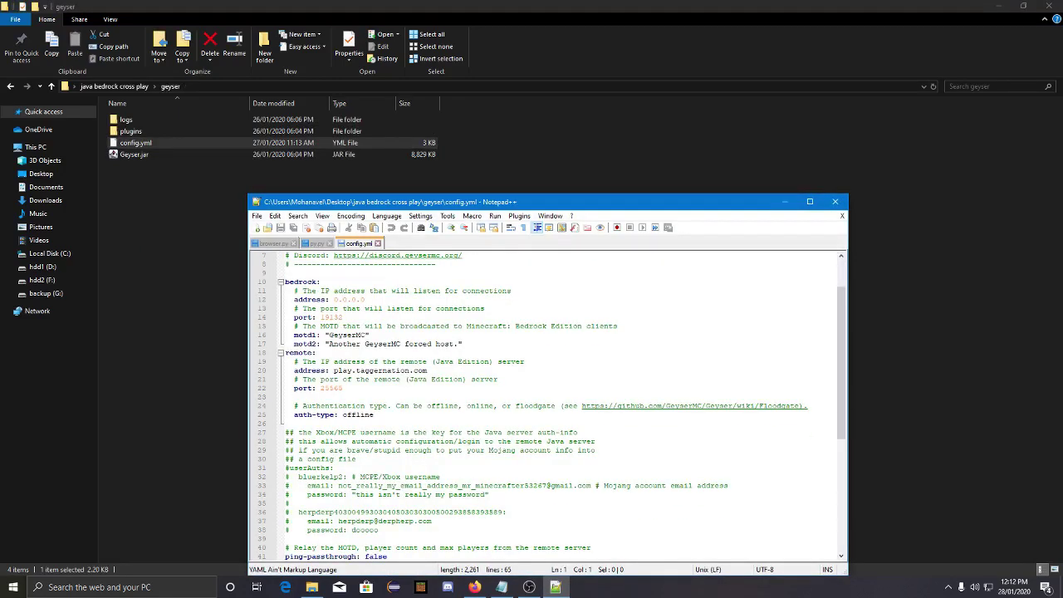
{"action": "double_click", "coordinate": [358, 414]}
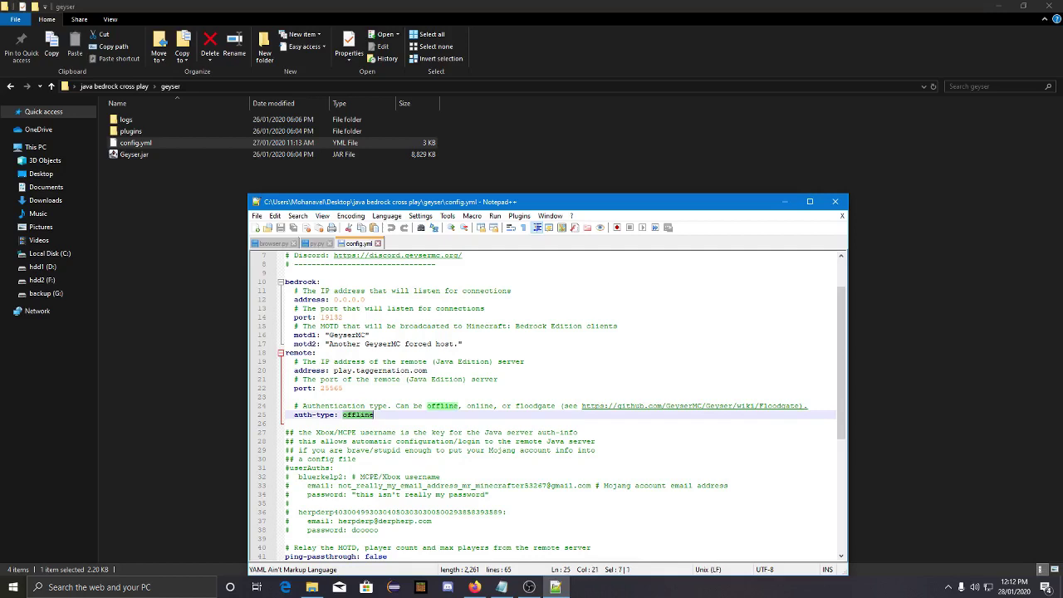
{"action": "key", "text": "Right"}
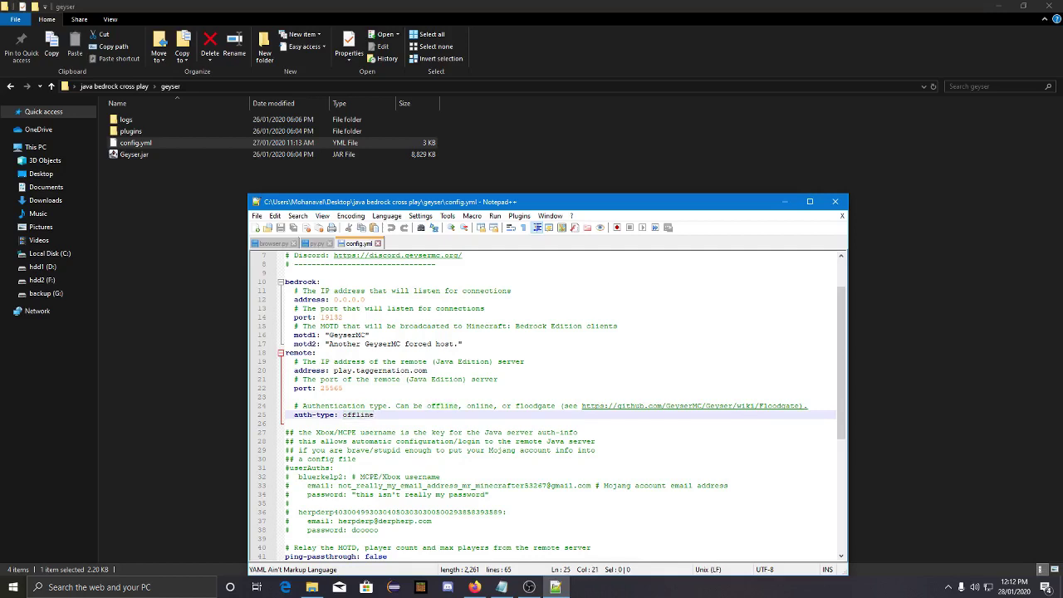
{"action": "left_click_drag", "start_coordinate": [429, 371], "coordinate": [333, 370]}
{"action": "key", "text": "BackSpace"}
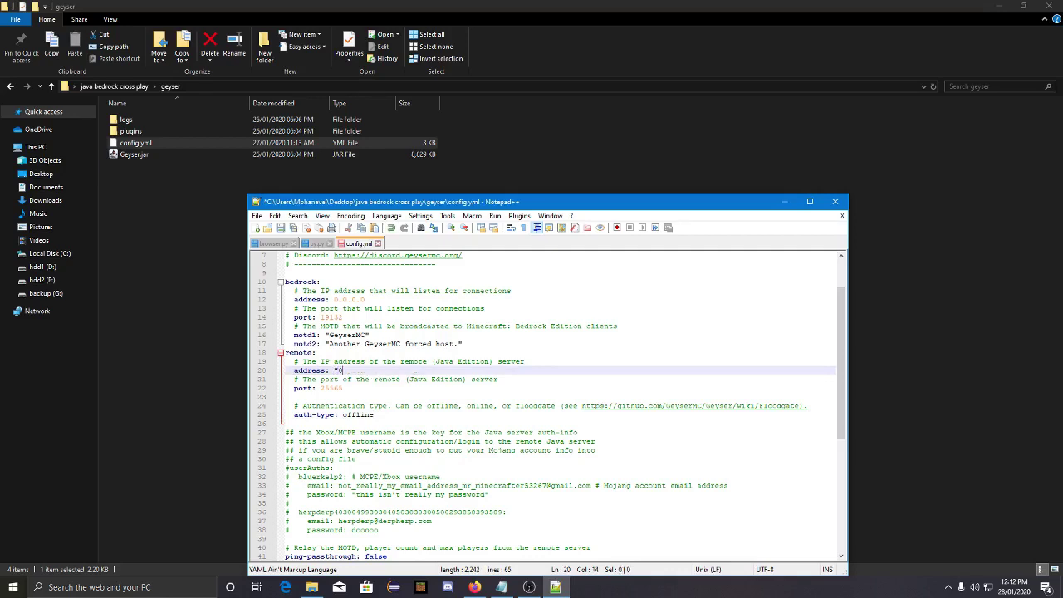
{"action": "type", "text": "\"0.0.0.0"}
{"action": "key", "text": "ctrl+s"}
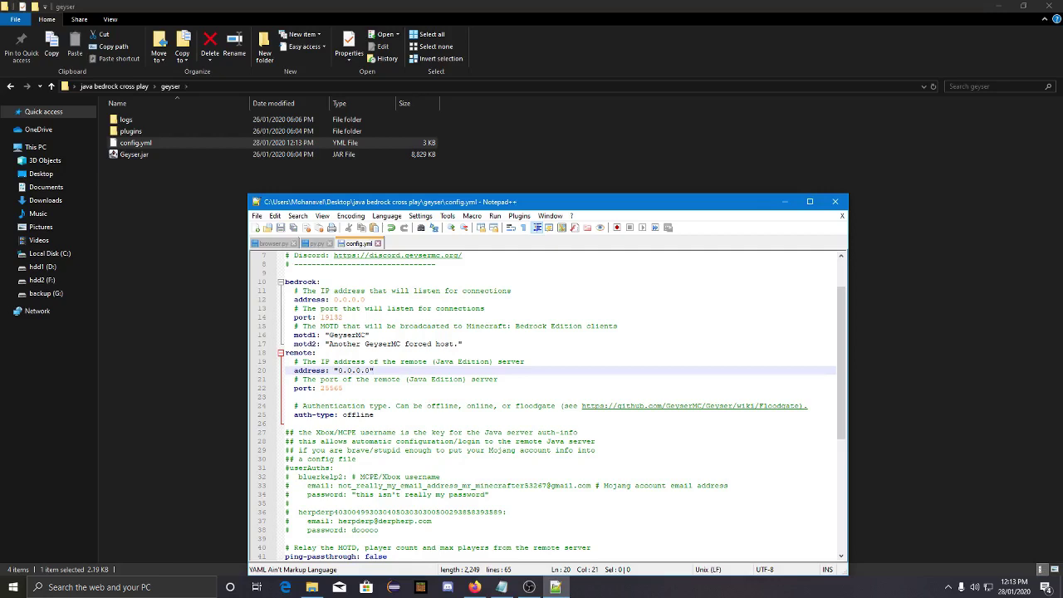
- Check the auth-type setting, and close the other open files and Notepad++
{"action": "left_click_drag", "start_coordinate": [342, 415], "coordinate": [374, 414]}
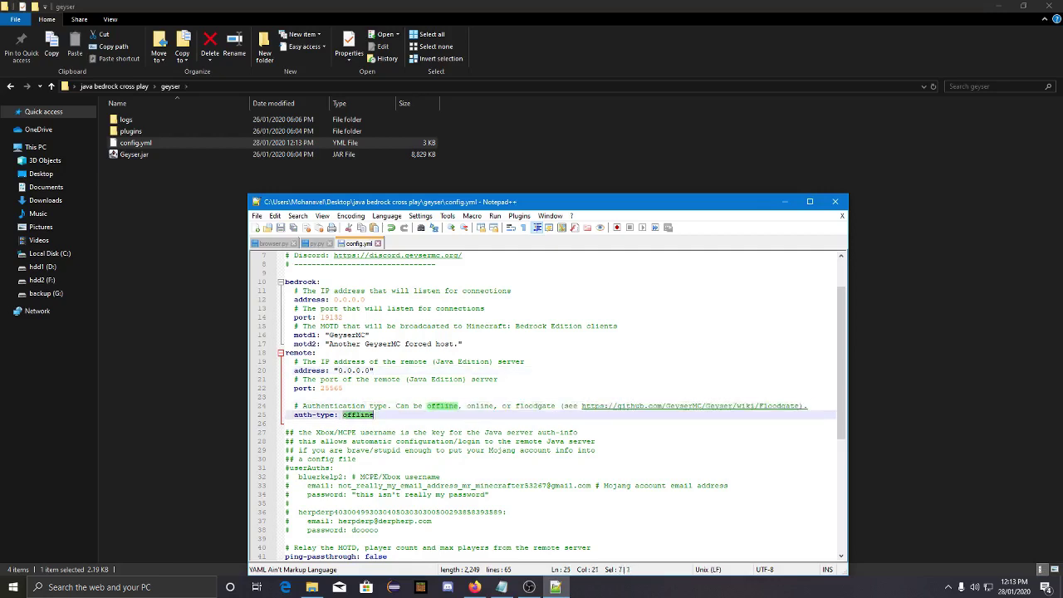
{"action": "key", "text": "Right"}
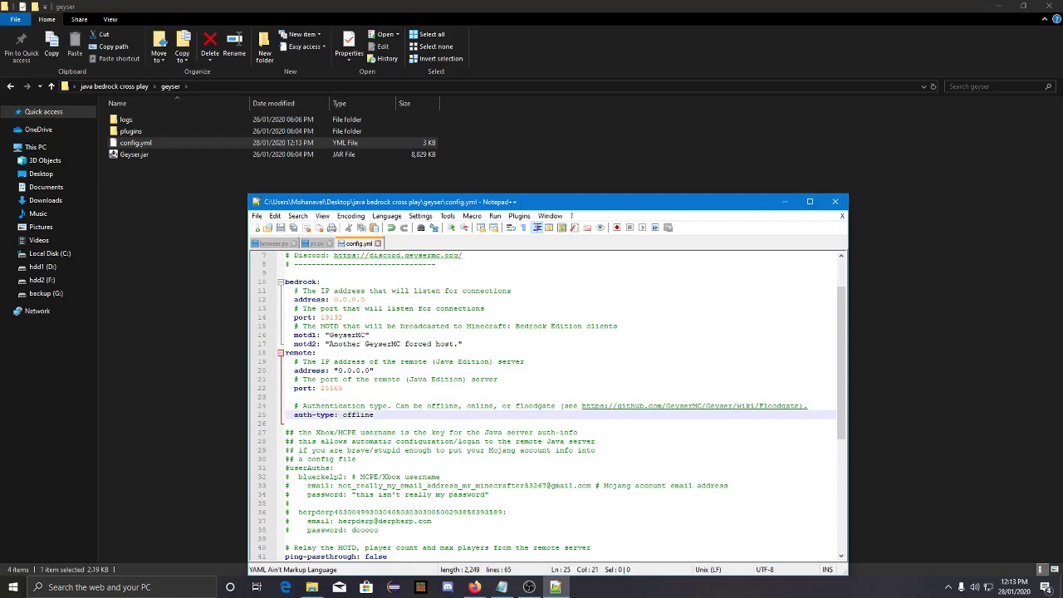
{"action": "middle_click", "coordinate": [273, 243]}
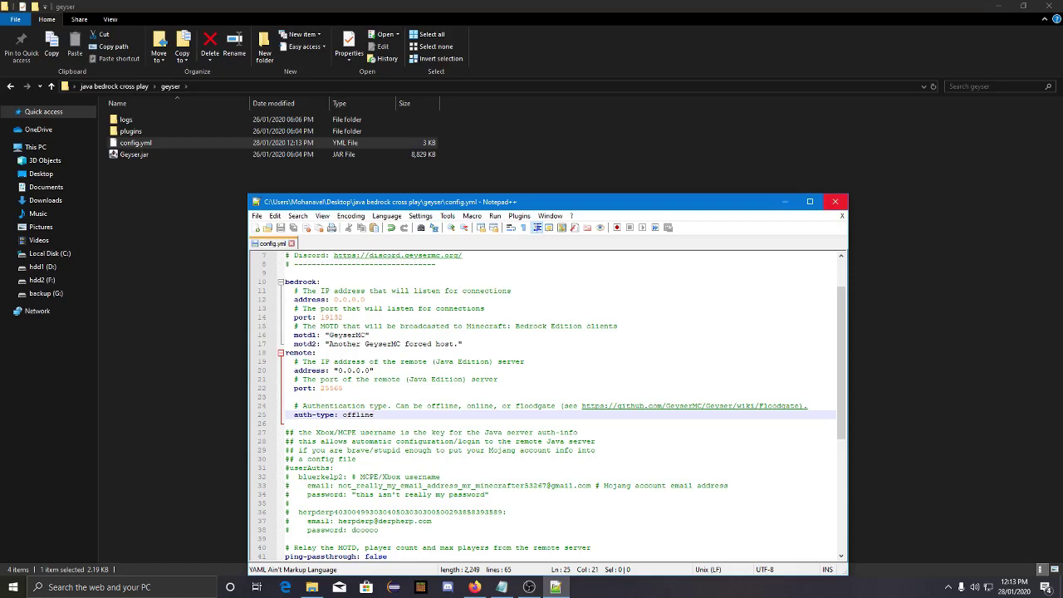
{"action": "left_click", "coordinate": [835, 201]}
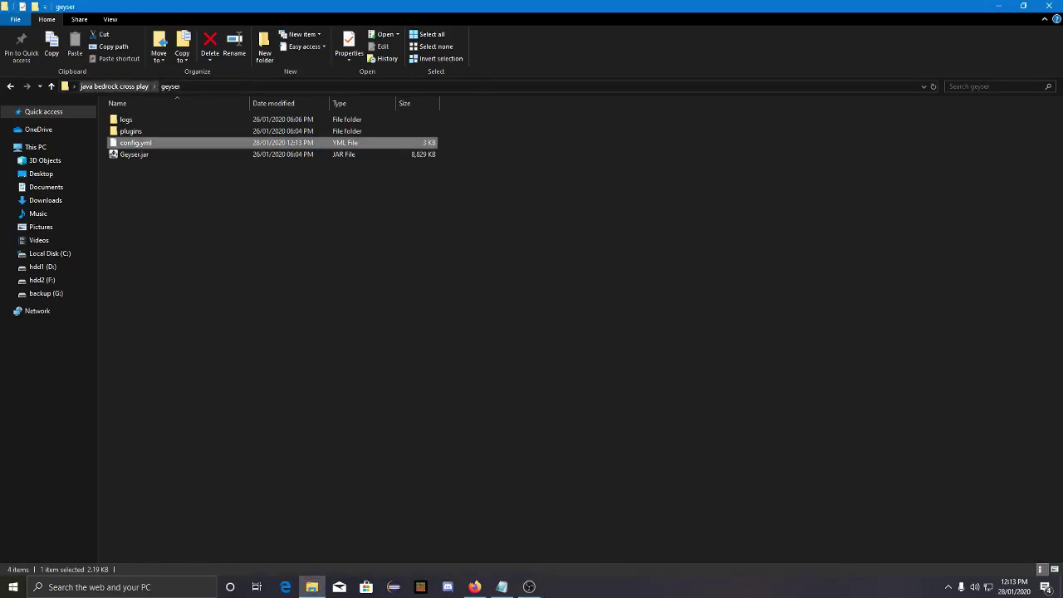
- Start the Minecraft Launcher from java bedrock cross play and open a Command Prompt in the server folder
{"action": "left_click", "coordinate": [114, 87]}
{"action": "left_click", "coordinate": [148, 155]}
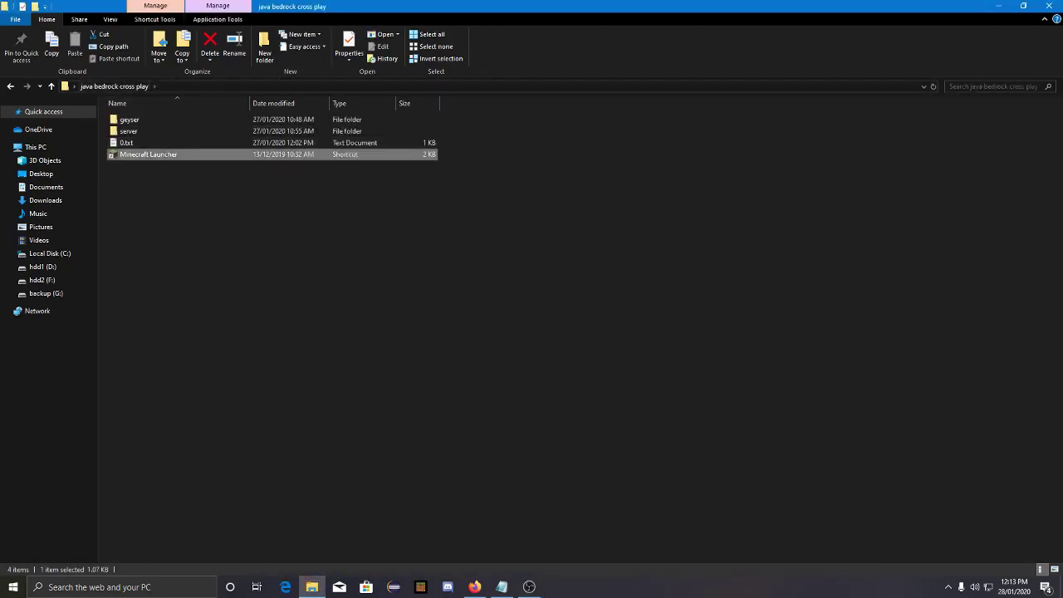
{"action": "double_click", "coordinate": [129, 131]}
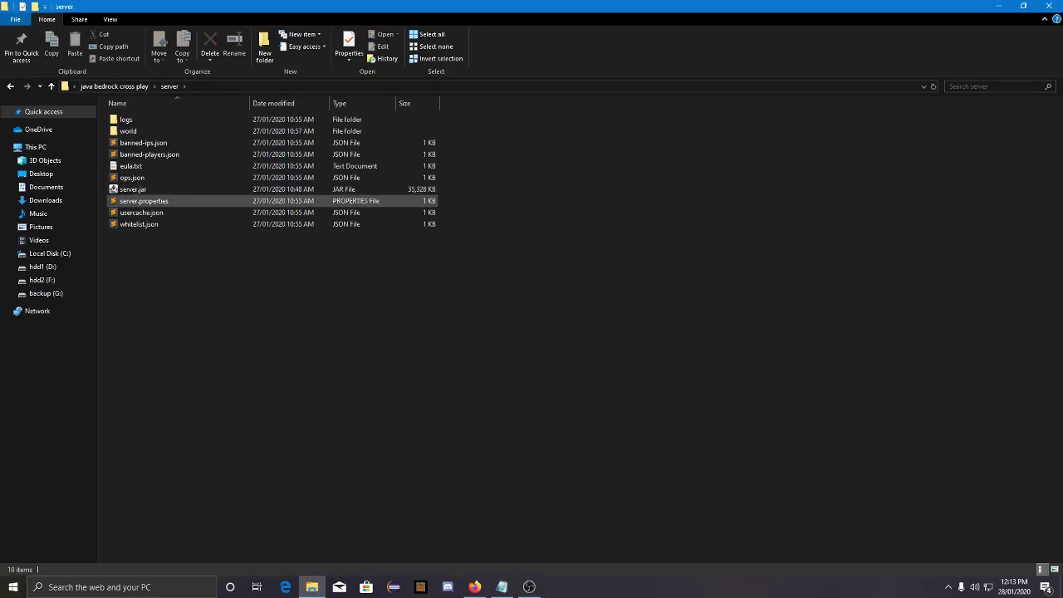
{"action": "left_click", "coordinate": [332, 86]}
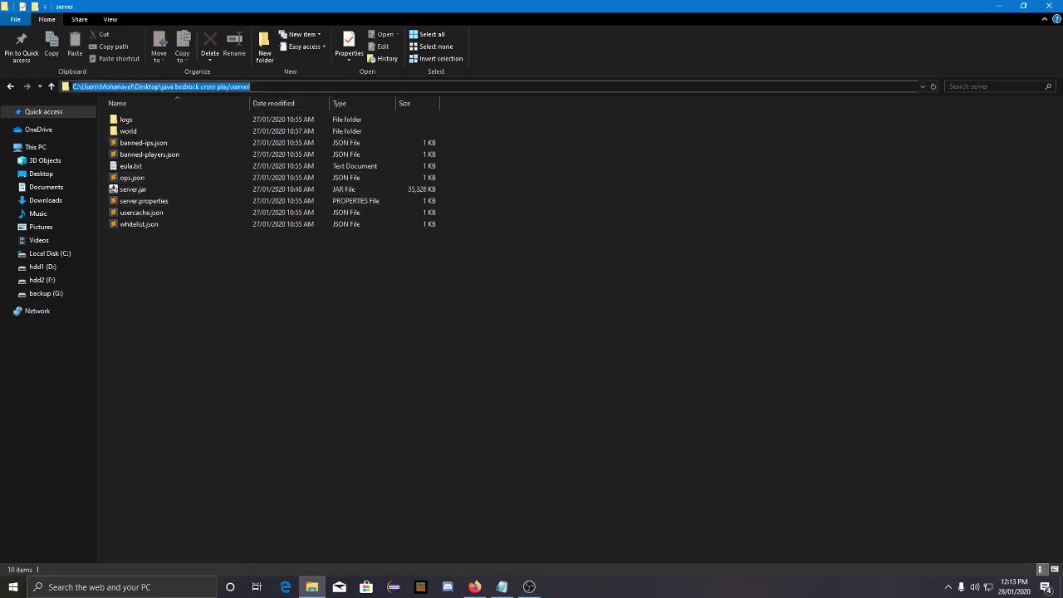
{"action": "type", "text": "cmd"}
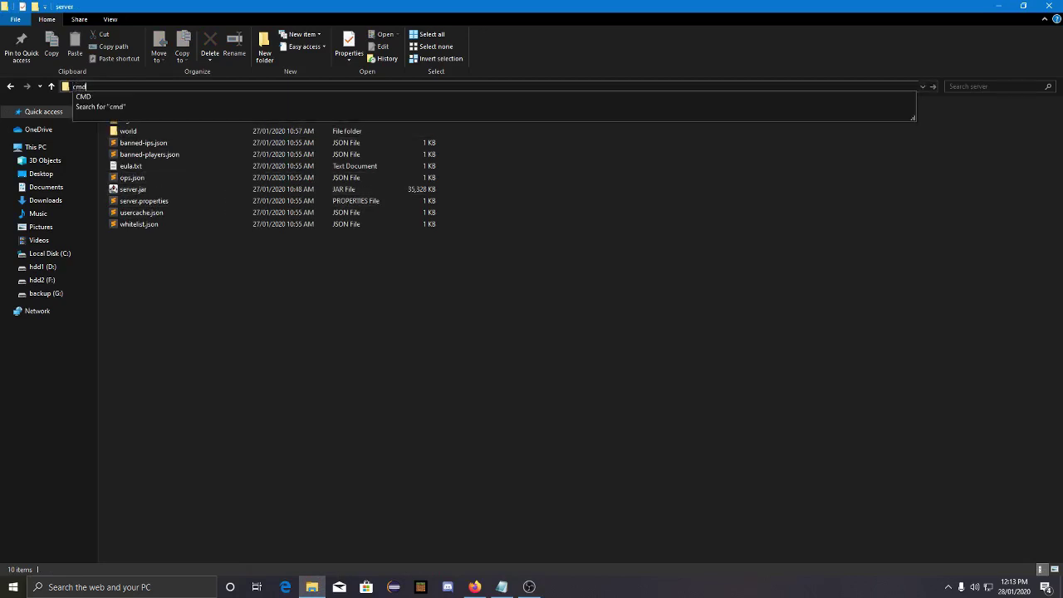
{"action": "key", "text": "Return"}
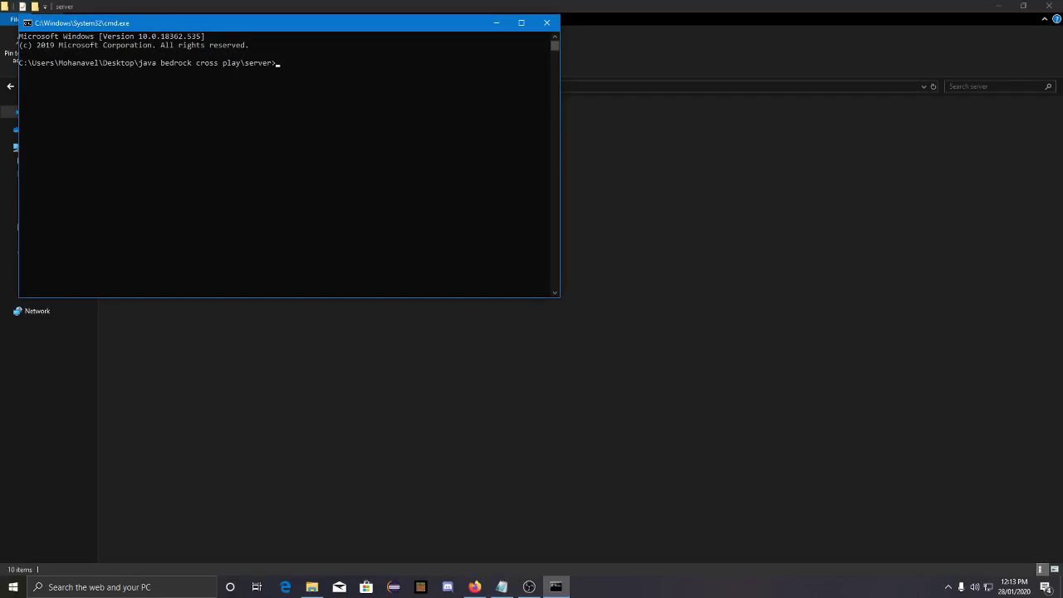
- Enter "java -jar" at the prompt without running it, and retry the connection in the Minecraft Launcher
{"action": "type", "text": "java -"}
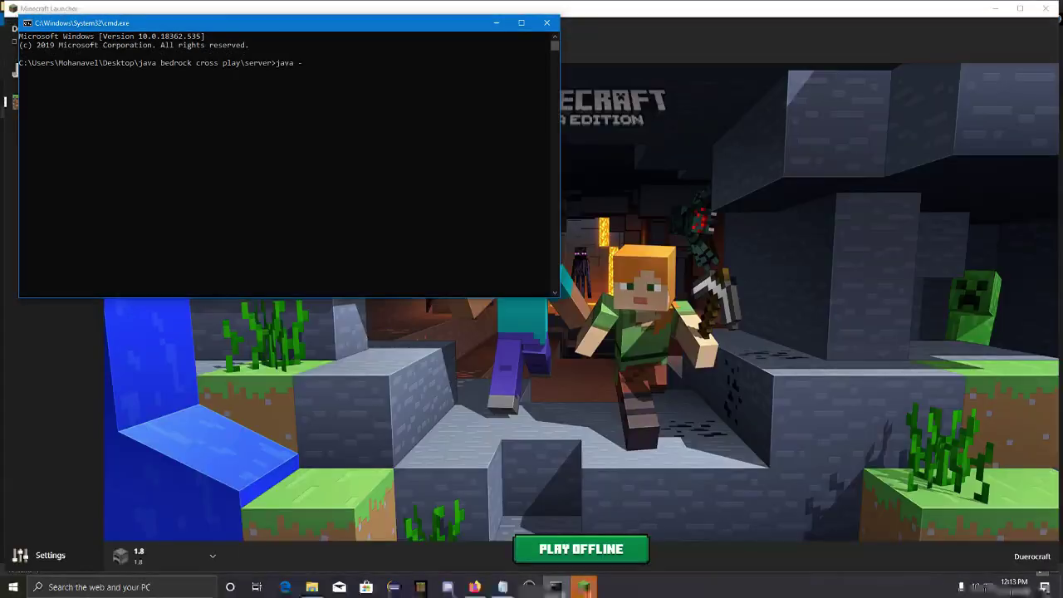
{"action": "type", "text": "jar"}
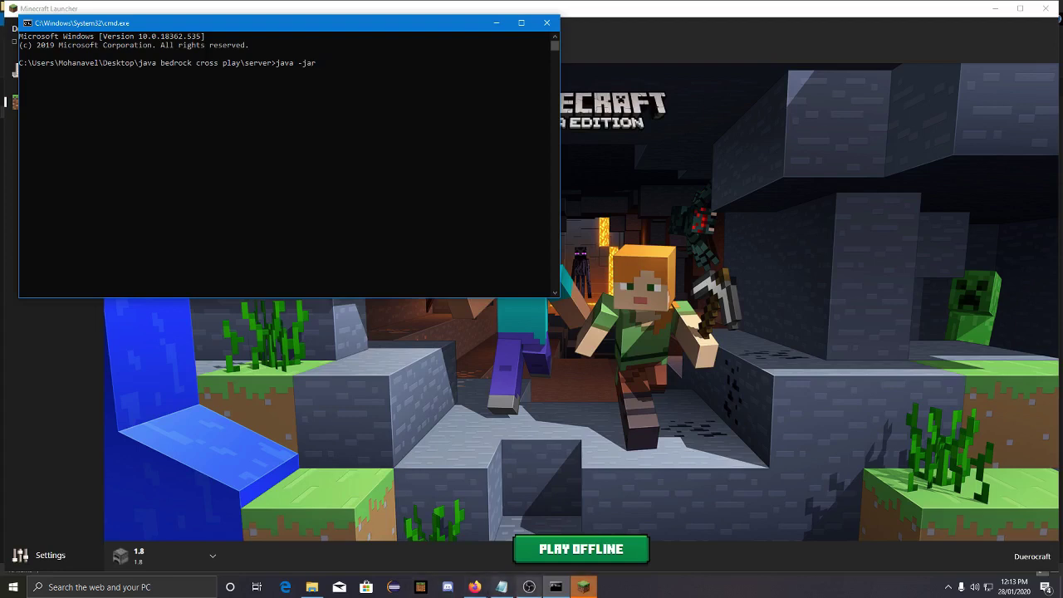
{"action": "left_click", "coordinate": [556, 586]}
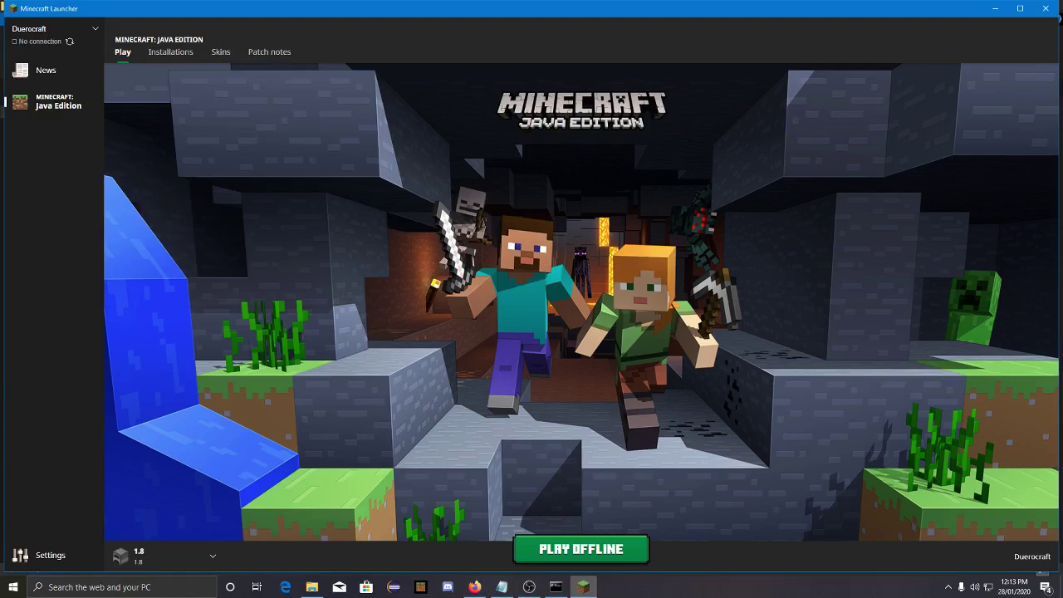
{"action": "left_click", "coordinate": [69, 41]}
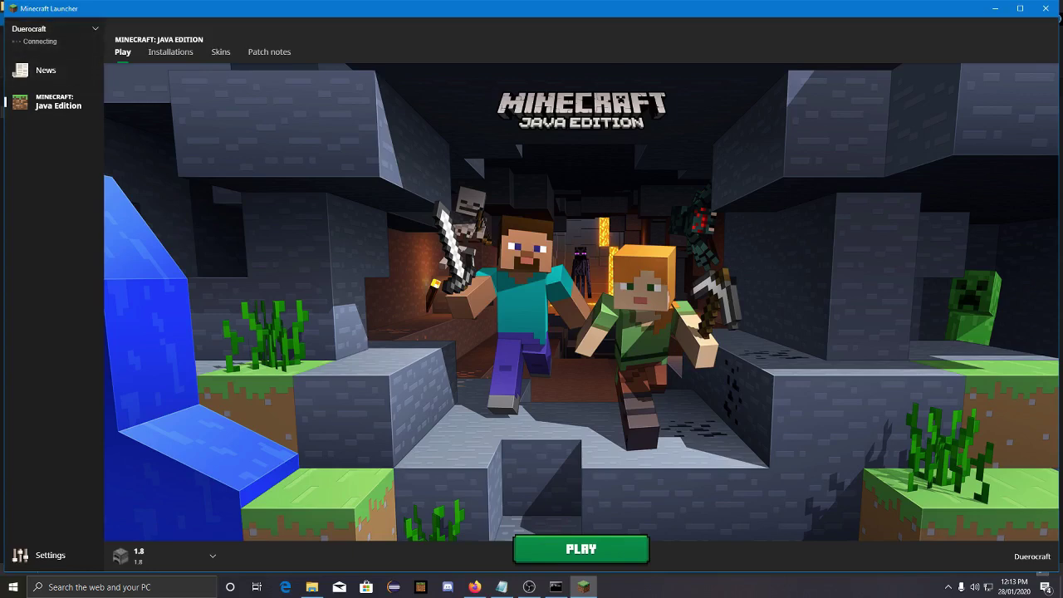
- Return to the Command Prompt, complete and run "java -jar server.jar", and move the window clear of the file names
{"action": "left_click", "coordinate": [312, 587]}
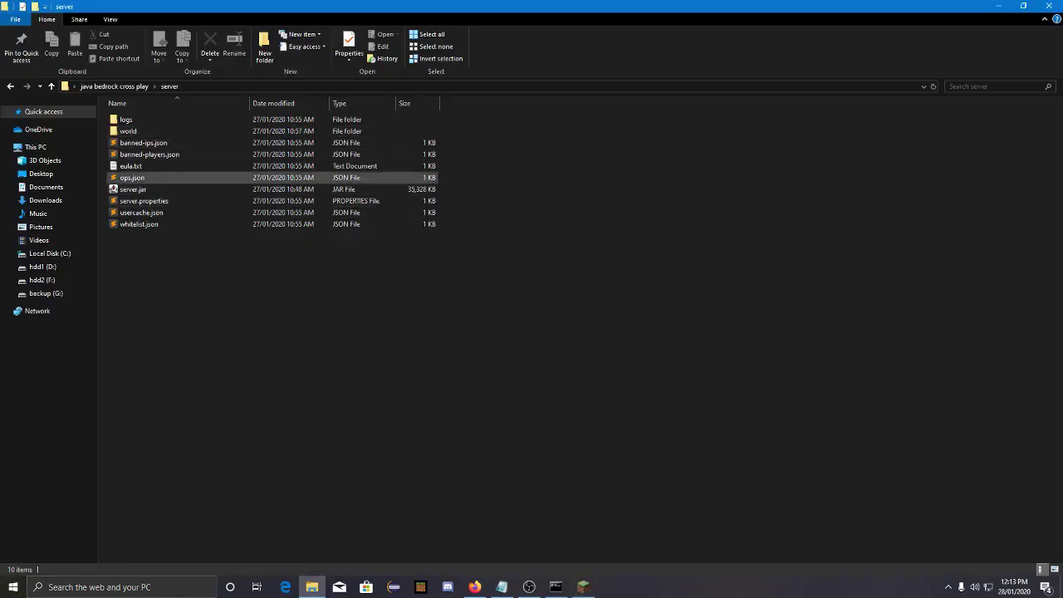
{"action": "left_click", "coordinate": [556, 587]}
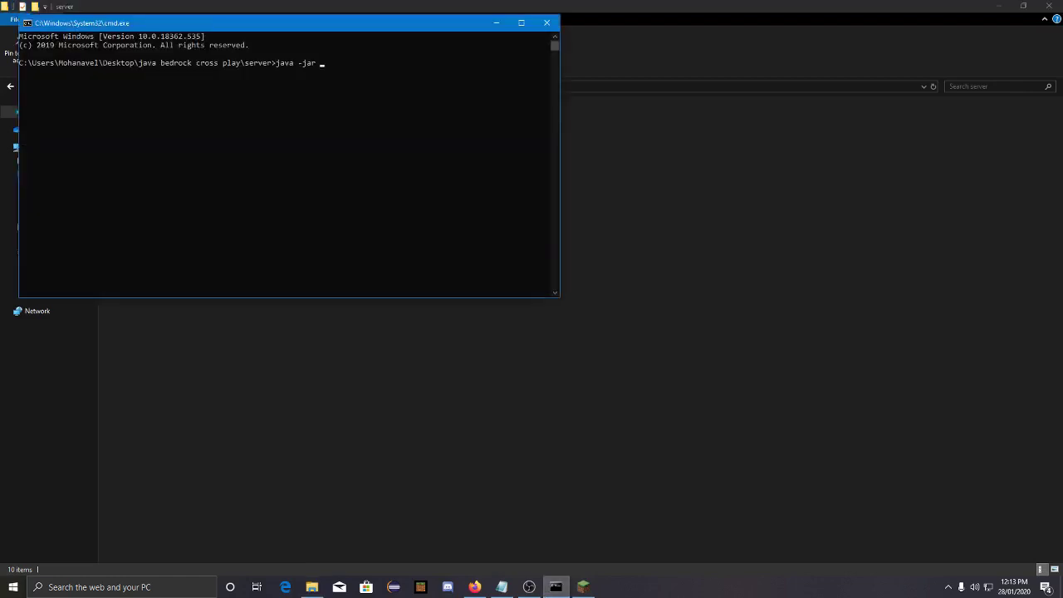
{"action": "type", "text": "server.jar"}
{"action": "key", "text": "Return"}
{"action": "mouse_move", "coordinate": [239, 16]}
{"action": "left_mouse_down"}
{"action": "mouse_move", "coordinate": [524, 79]}
{"action": "mouse_move", "coordinate": [538, 106]}
{"action": "left_mouse_up"}
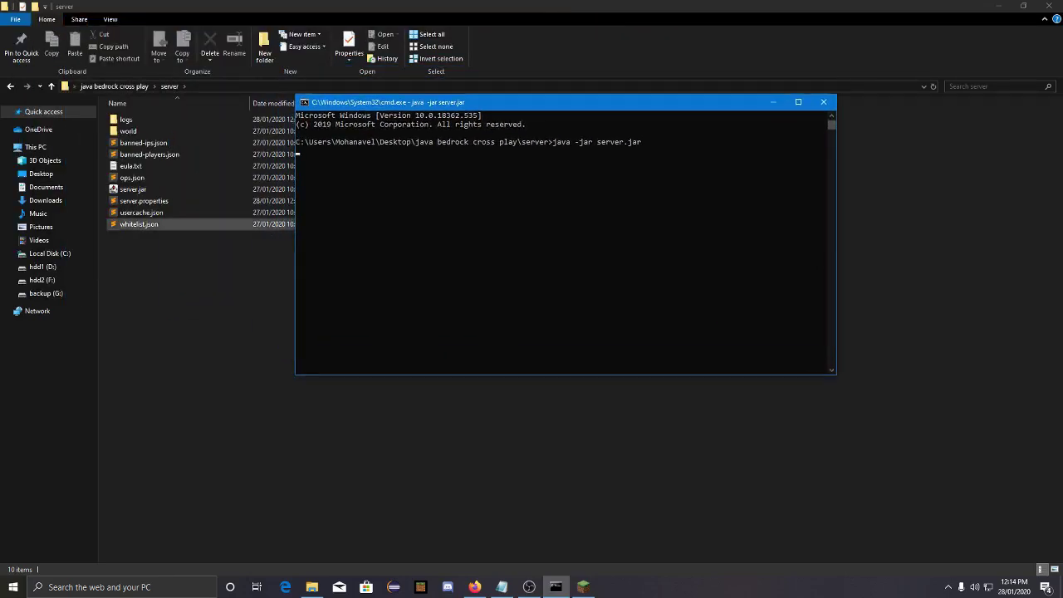
- Open server.properties from the server folder in Notepad++
{"action": "left_click", "coordinate": [143, 202]}
{"action": "right_click", "coordinate": [143, 202]}
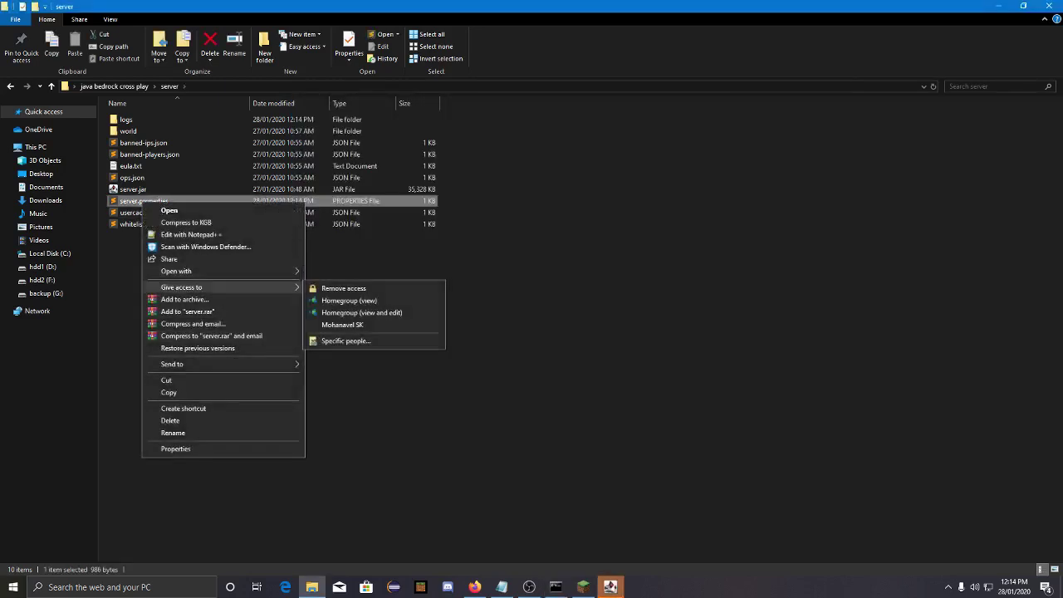
{"action": "left_click", "coordinate": [190, 235]}
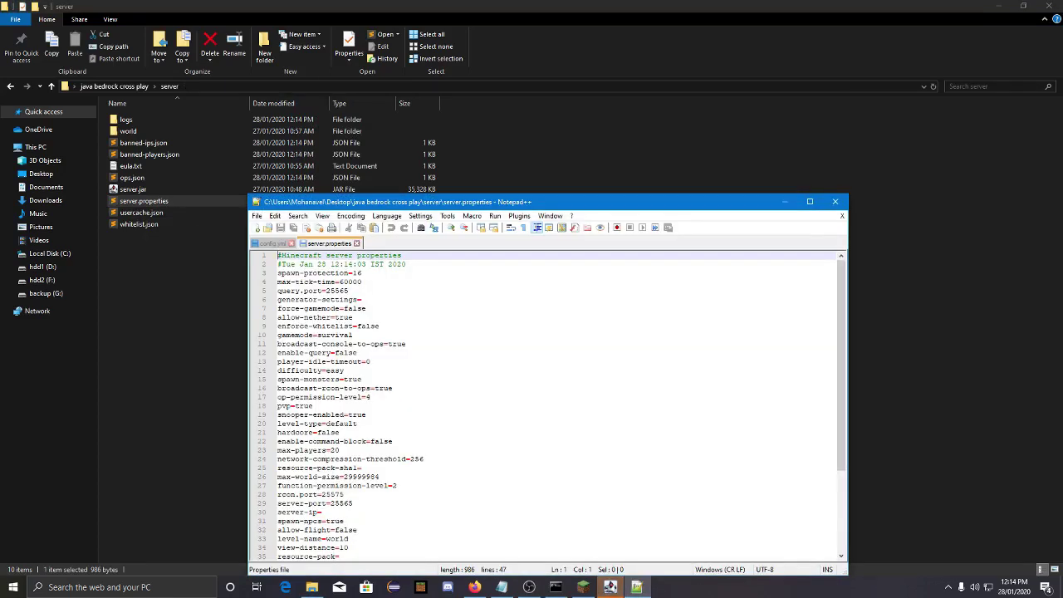
- Set online-mode to false in server.properties, save the file, and close Notepad++
{"action": "scroll", "coordinate": [548, 403], "scroll_direction": "down", "scroll_amount": 5}
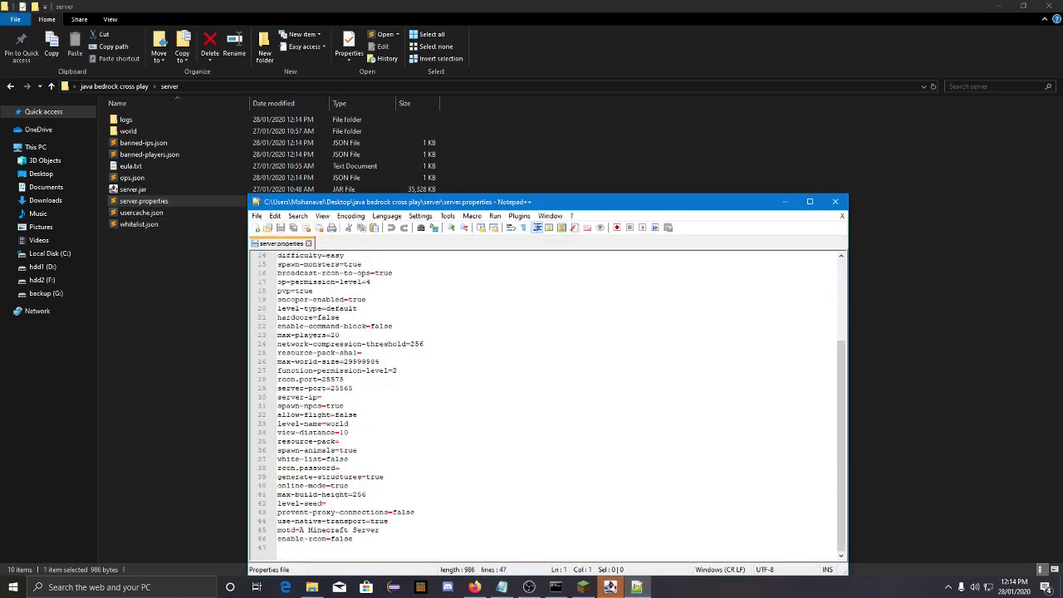
{"action": "double_click", "coordinate": [339, 485]}
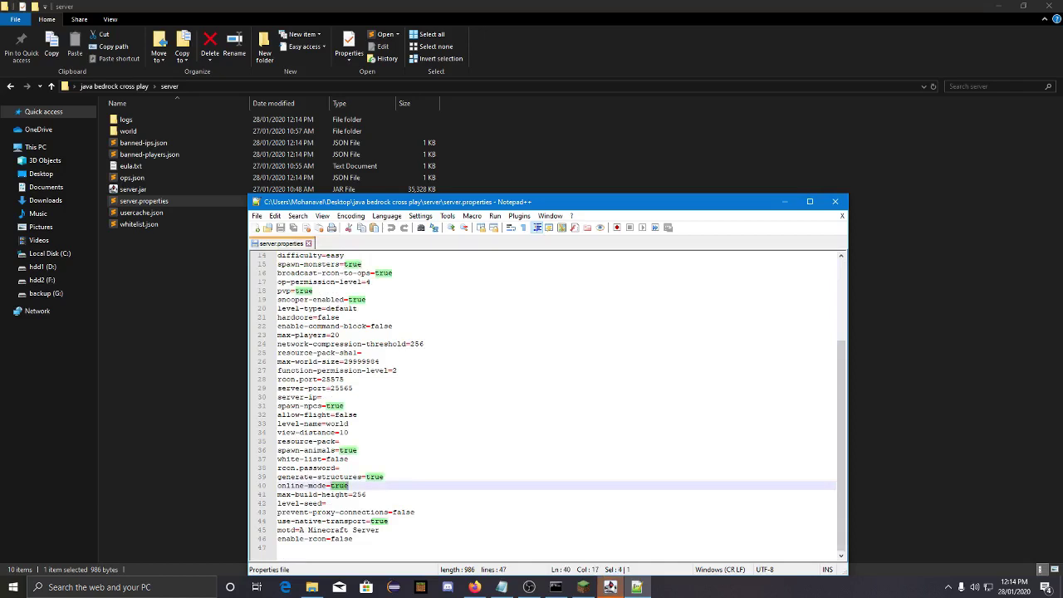
{"action": "key", "text": "BackSpace"}
{"action": "type", "text": "fak"}
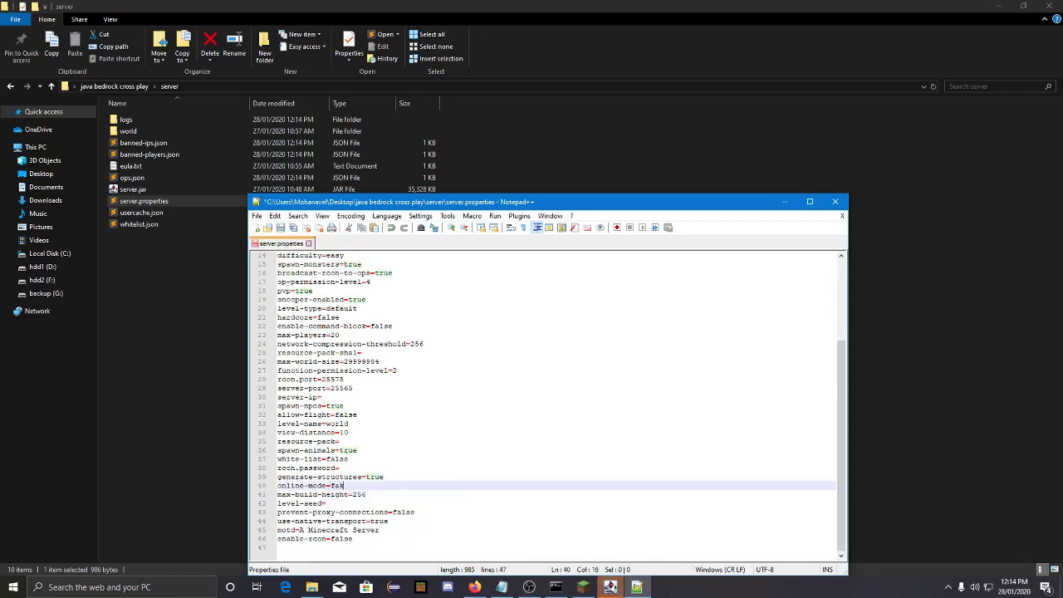
{"action": "type", "text": "l"}
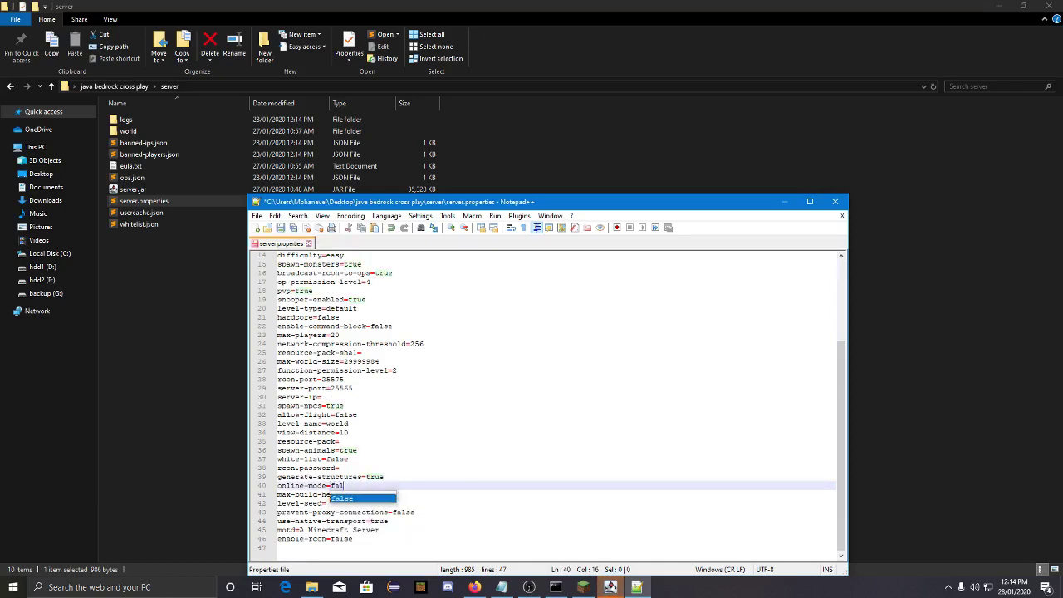
{"action": "key", "text": "Return"}
{"action": "key", "text": "ctrl+s"}
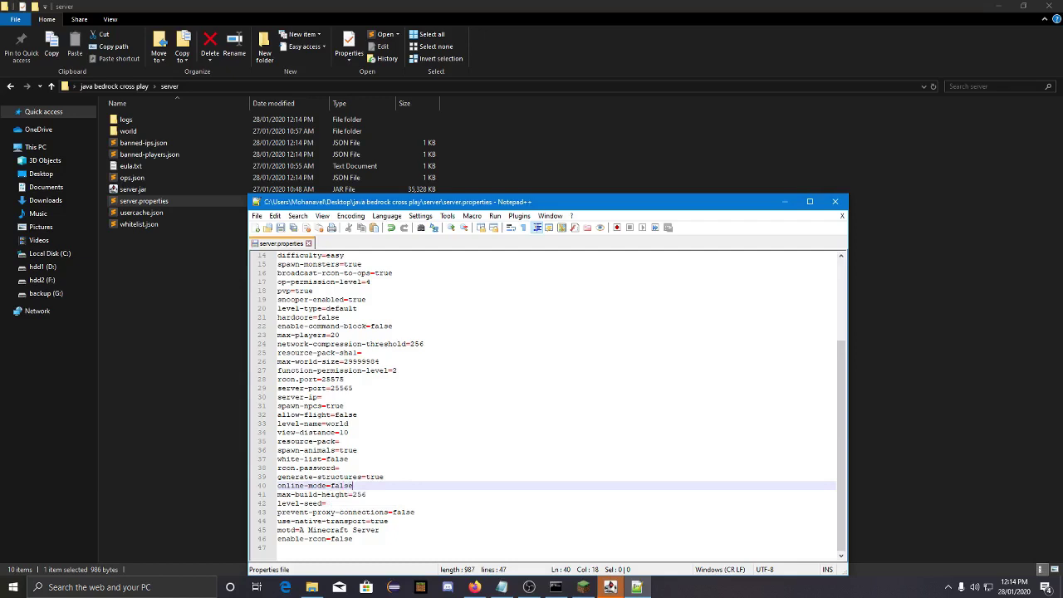
{"action": "key", "text": "ctrl+w"}
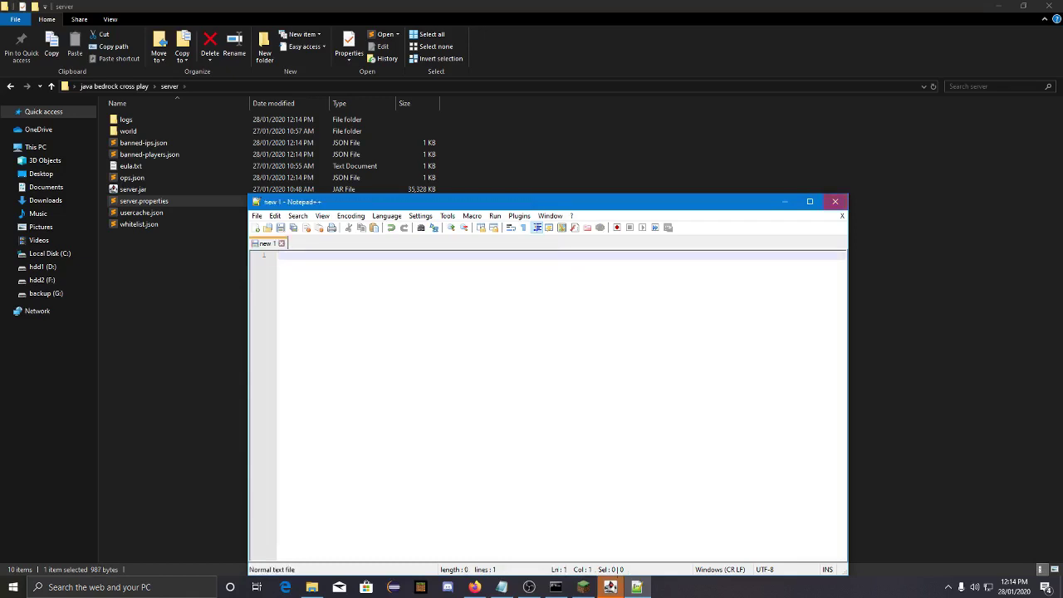
{"action": "key", "text": "alt+F4"}
- Switch to the Minecraft server window and shut the server down with the "stop" command
{"action": "key", "text": "alt+Tab"}
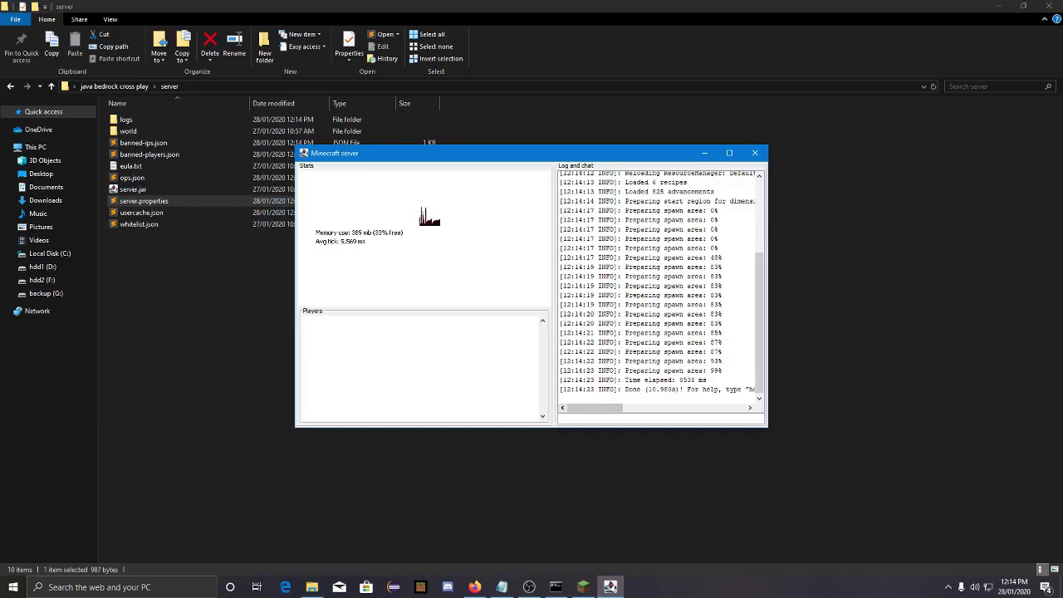
{"action": "left_click_drag", "start_coordinate": [592, 408], "coordinate": [620, 408]}
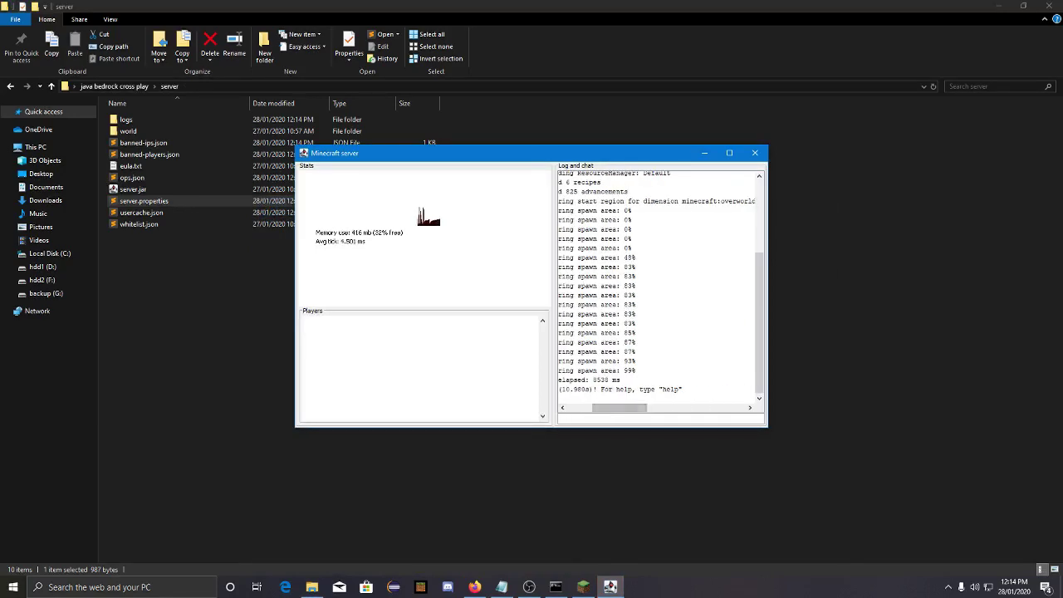
{"action": "type", "text": "stop"}
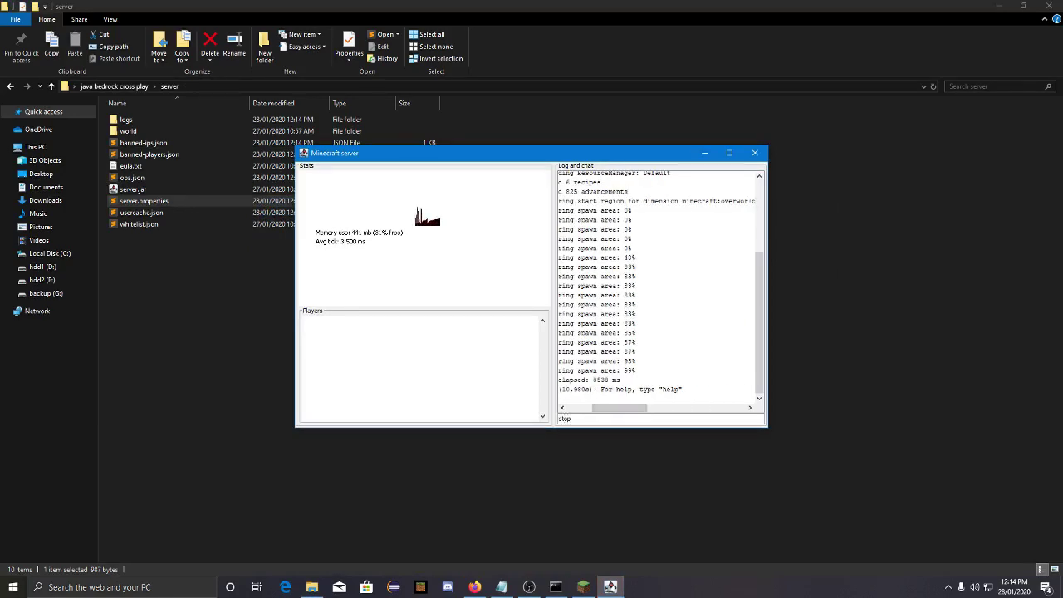
{"action": "key", "text": "Return"}
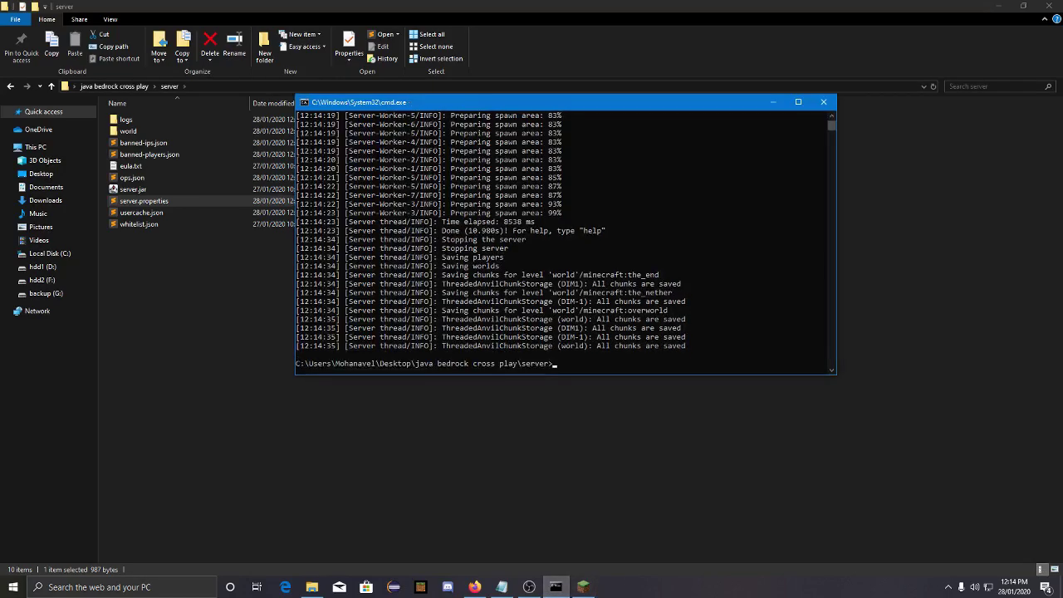
- Reuse the earlier launch command in the Command Prompt to run "java -jar server.jar -nogui"
{"action": "scroll", "coordinate": [565, 240], "scroll_direction": "up", "scroll_amount": 10}
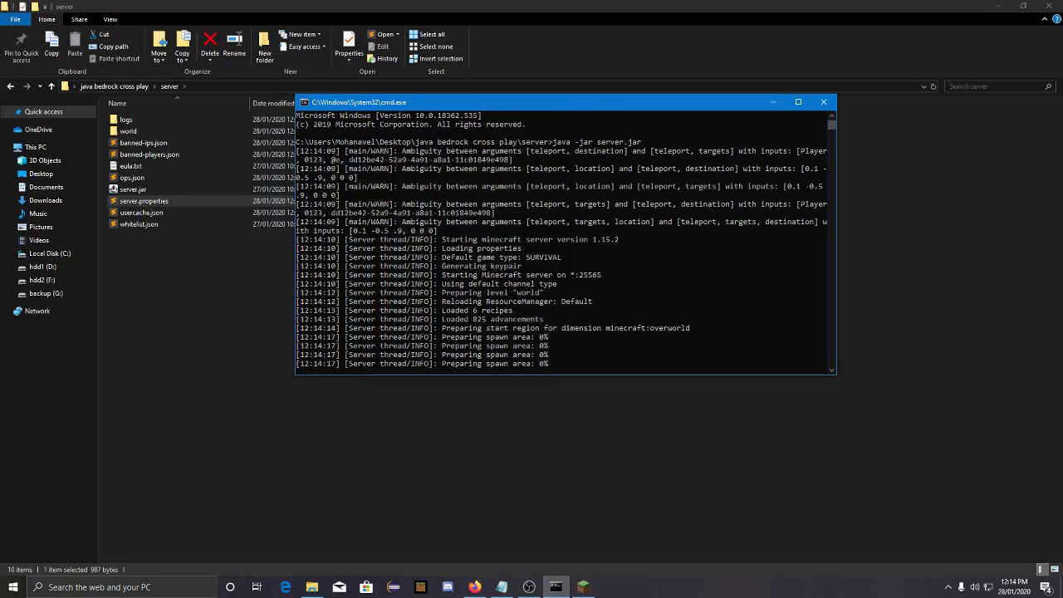
{"action": "left_click_drag", "start_coordinate": [553, 141], "coordinate": [641, 141]}
{"action": "key", "text": "ctrl+c"}
{"action": "scroll", "coordinate": [565, 241], "scroll_direction": "down", "scroll_amount": 10}
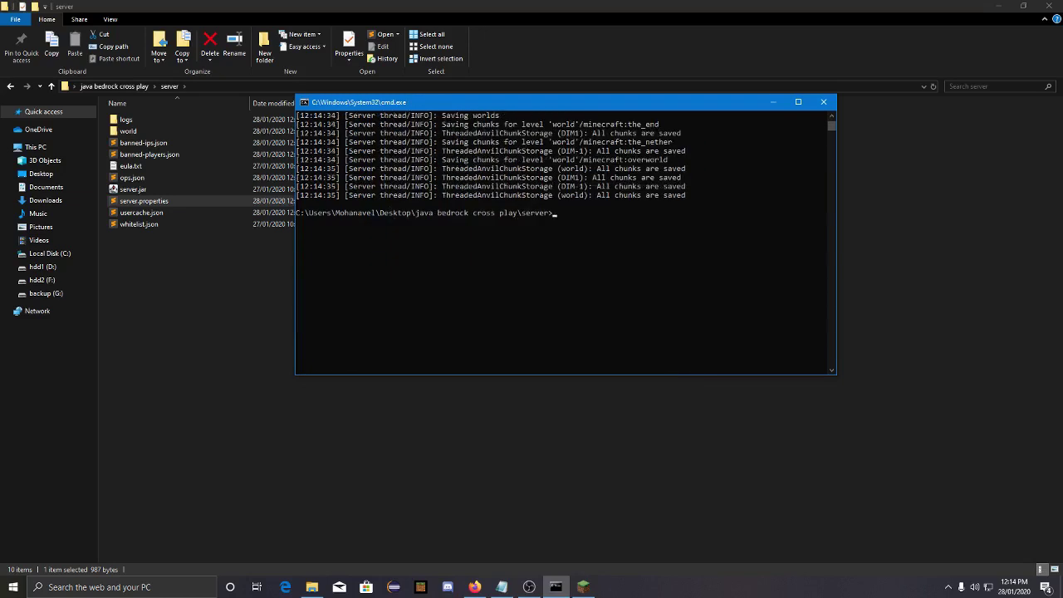
{"action": "key", "text": "ctrl+v"}
{"action": "type", "text": "-nogui"}
{"action": "key", "text": "Return"}
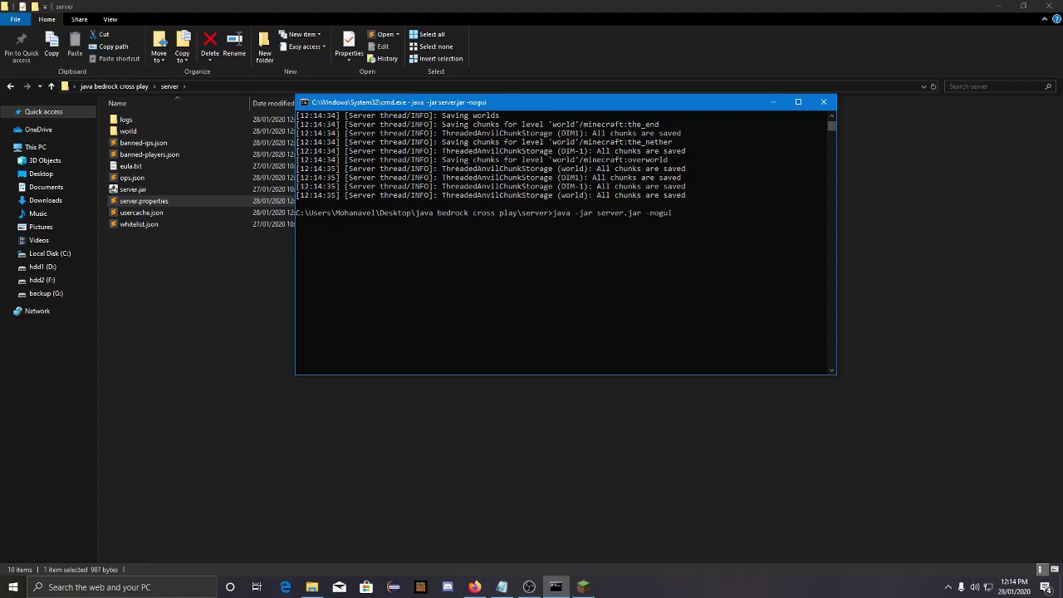
- Check the nogui option in the launch command on Firefox's Minecraft server download page against the one in the Command Prompt
{"action": "left_click", "coordinate": [475, 587]}
{"action": "left_click", "coordinate": [183, 9]}
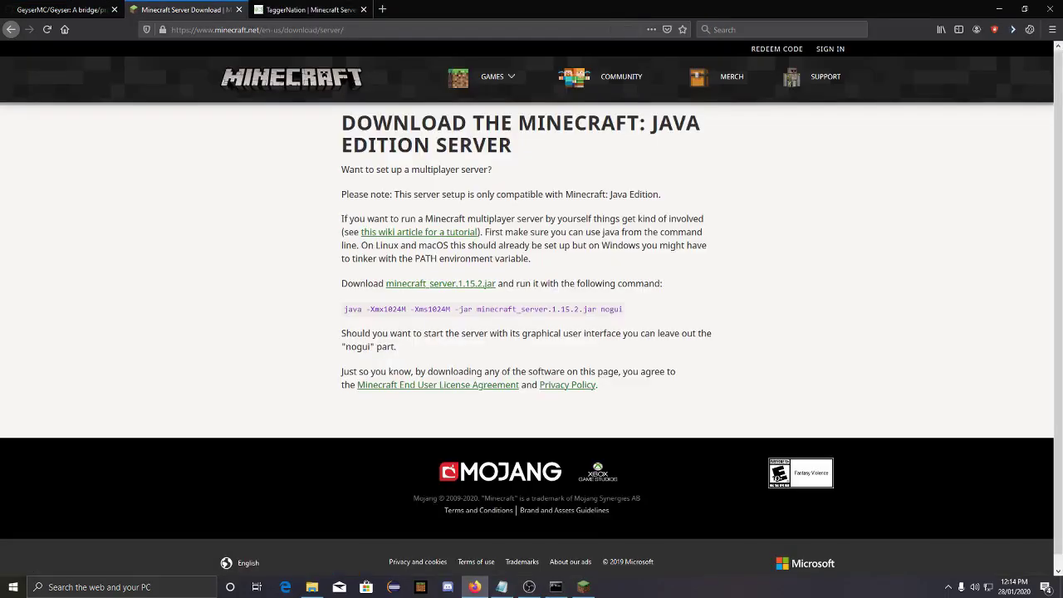
{"action": "double_click", "coordinate": [614, 309]}
{"action": "left_click", "coordinate": [614, 309]}
{"action": "left_click", "coordinate": [556, 586]}
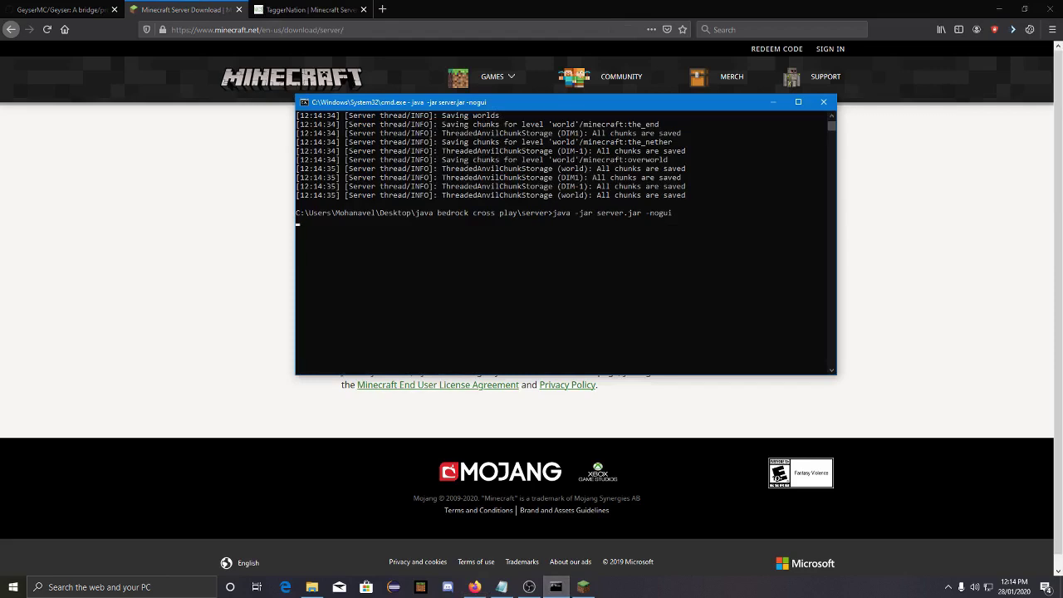
{"action": "left_click_drag", "start_coordinate": [646, 213], "coordinate": [660, 213]}
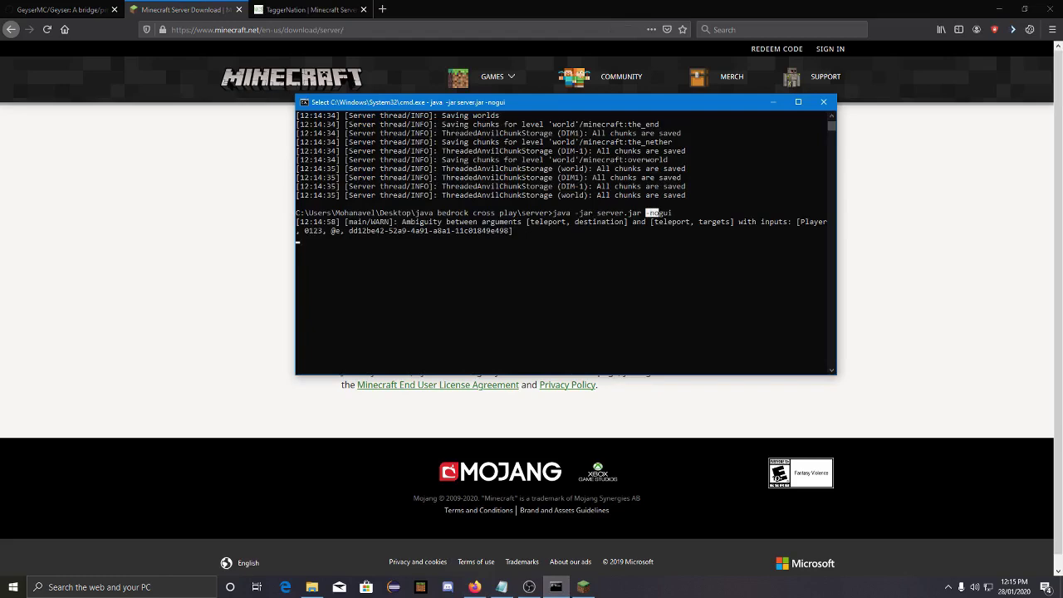
- Look through the server's console output and clear the text selection so the output continues
{"action": "left_click", "coordinate": [652, 274]}
{"action": "scroll", "coordinate": [562, 241], "scroll_direction": "up", "scroll_amount": 1}
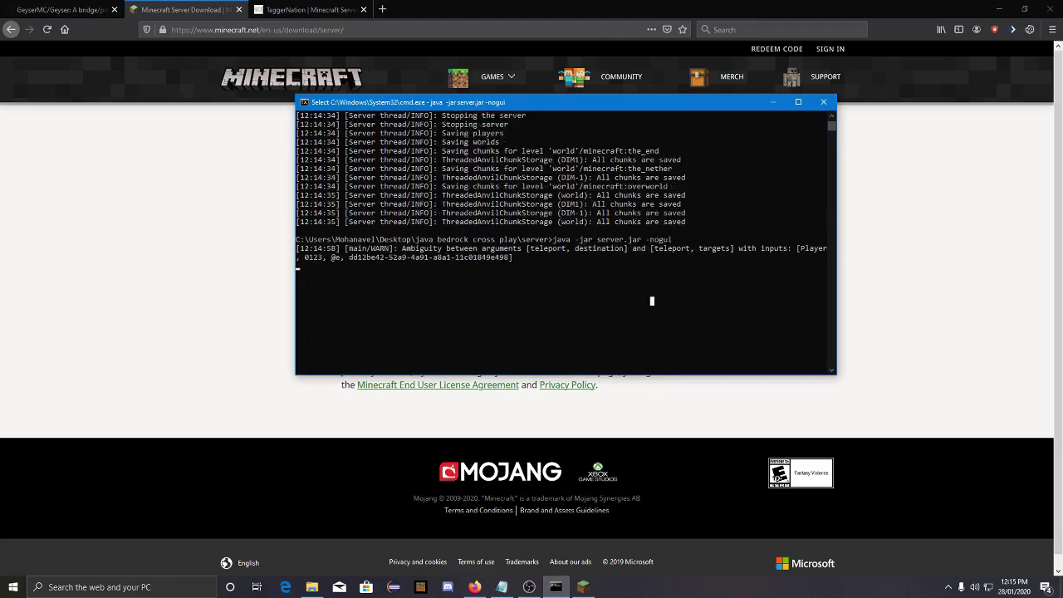
{"action": "left_click", "coordinate": [417, 319]}
{"action": "scroll", "coordinate": [565, 241], "scroll_direction": "up", "scroll_amount": 10}
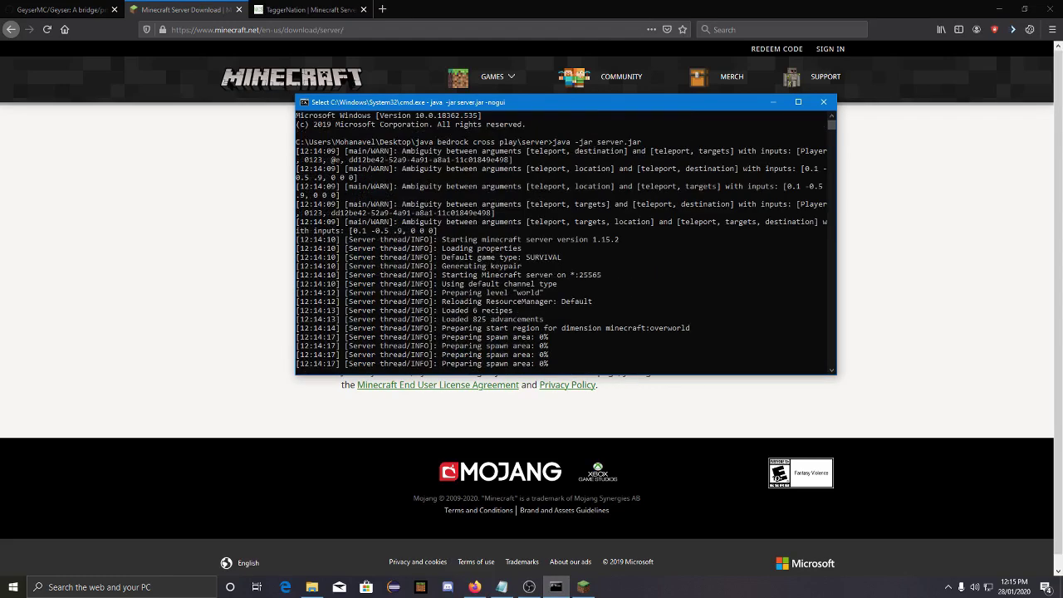
{"action": "scroll", "coordinate": [565, 241], "scroll_direction": "down", "scroll_amount": 15}
{"action": "scroll", "coordinate": [565, 240], "scroll_direction": "up", "scroll_amount": 2}
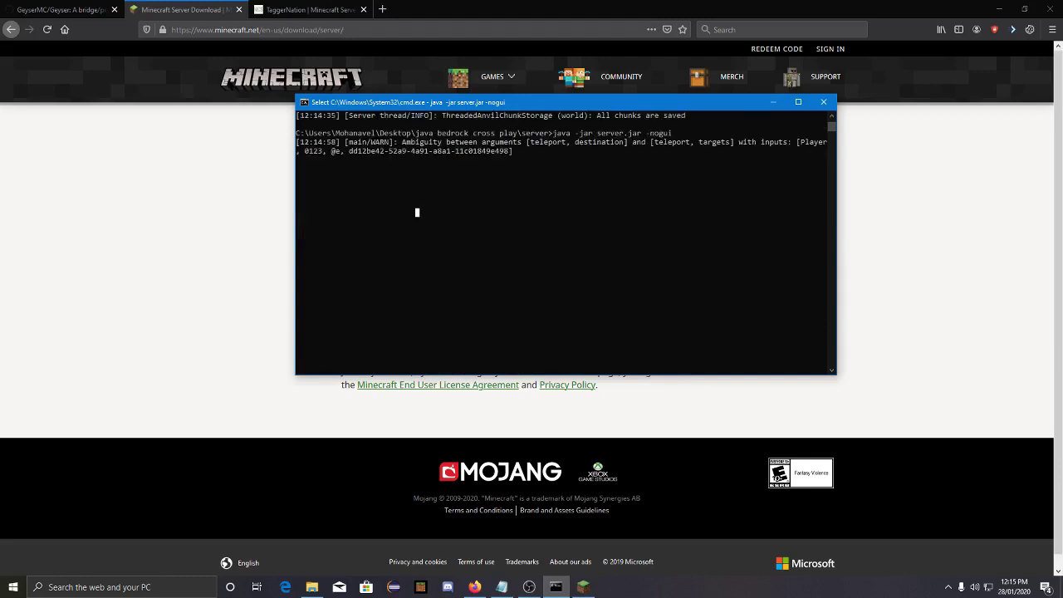
{"action": "key", "text": "Escape"}
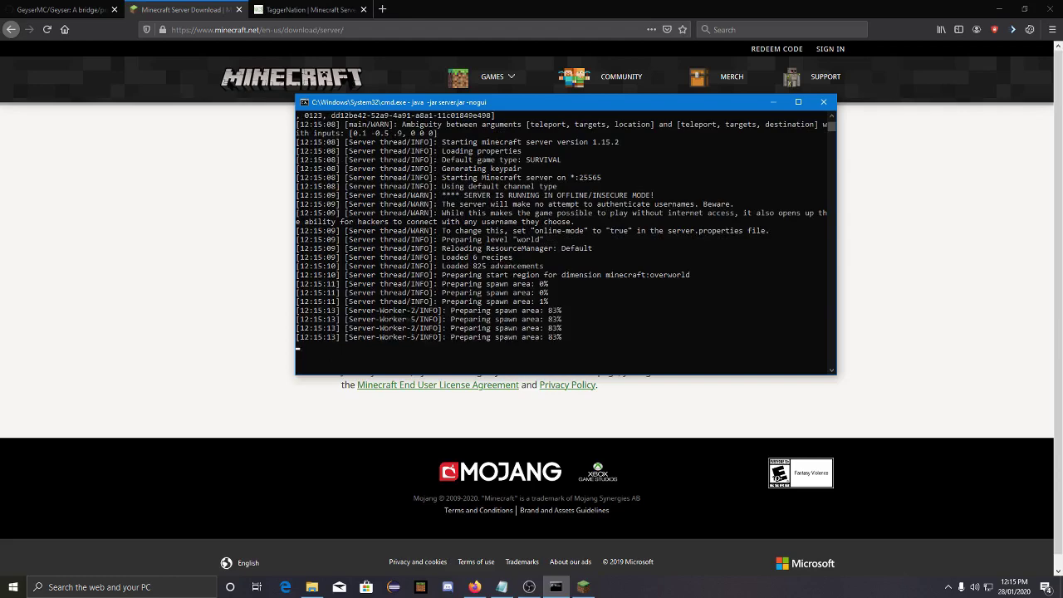
- Switch to the Minecraft Launcher, choose the Latest release 1.15.2 installation and start it, then return to the server console
{"action": "left_click", "coordinate": [583, 587]}
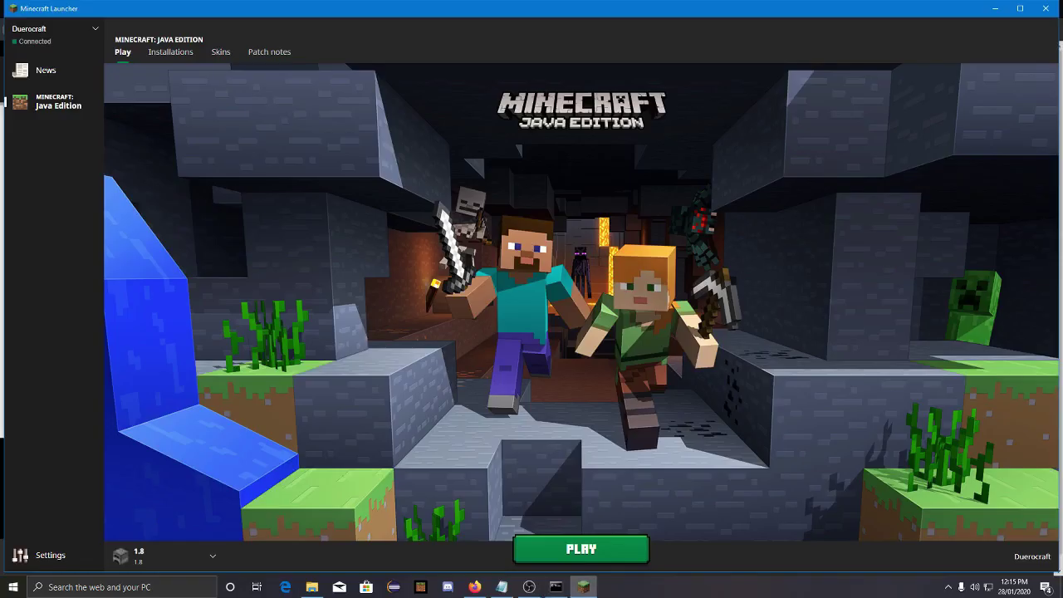
{"action": "left_click", "coordinate": [165, 555]}
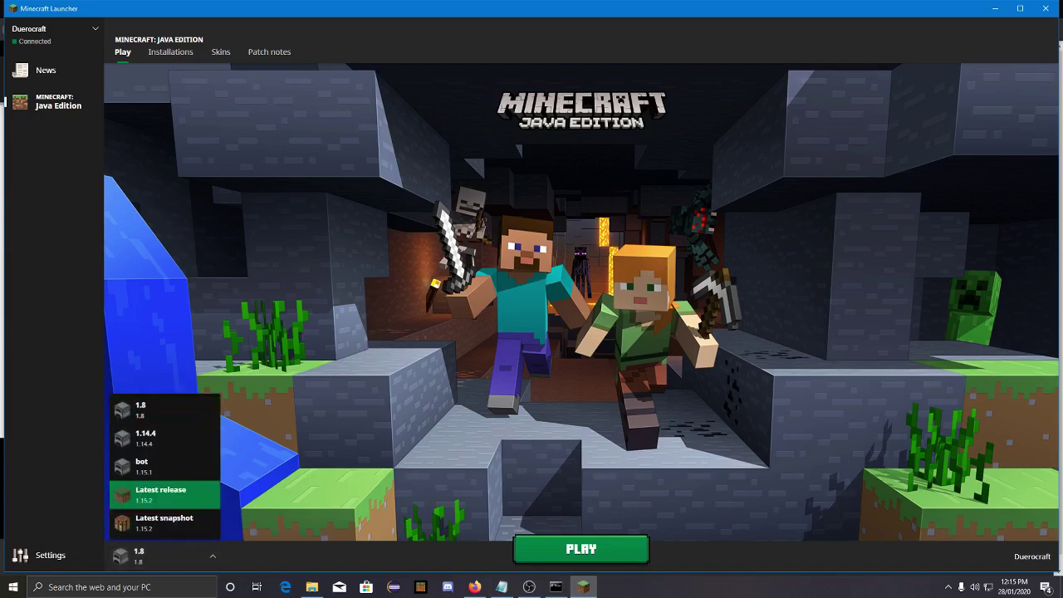
{"action": "left_click", "coordinate": [164, 495]}
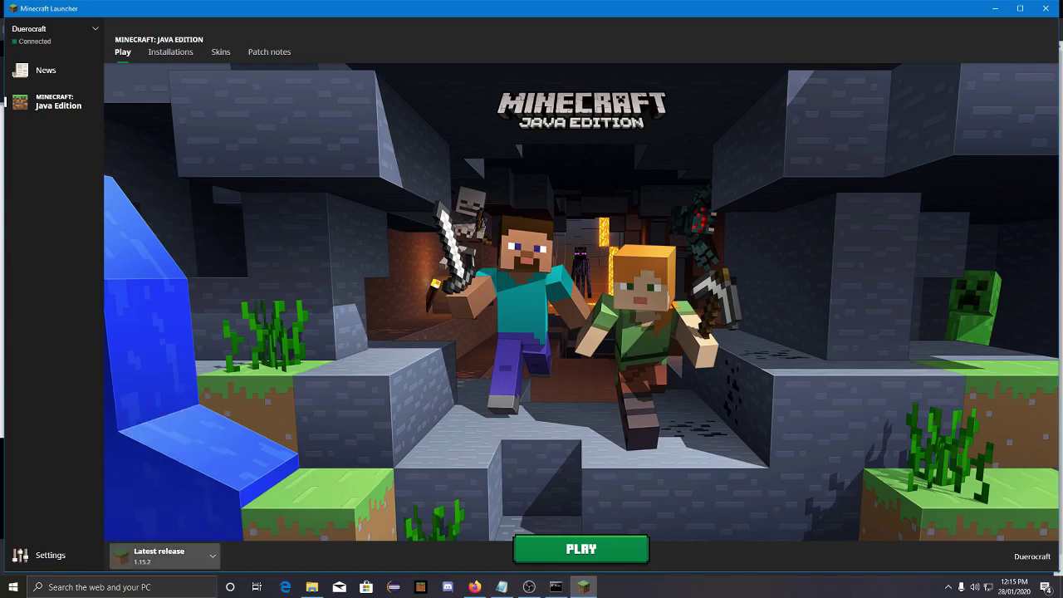
{"action": "left_click", "coordinate": [582, 549]}
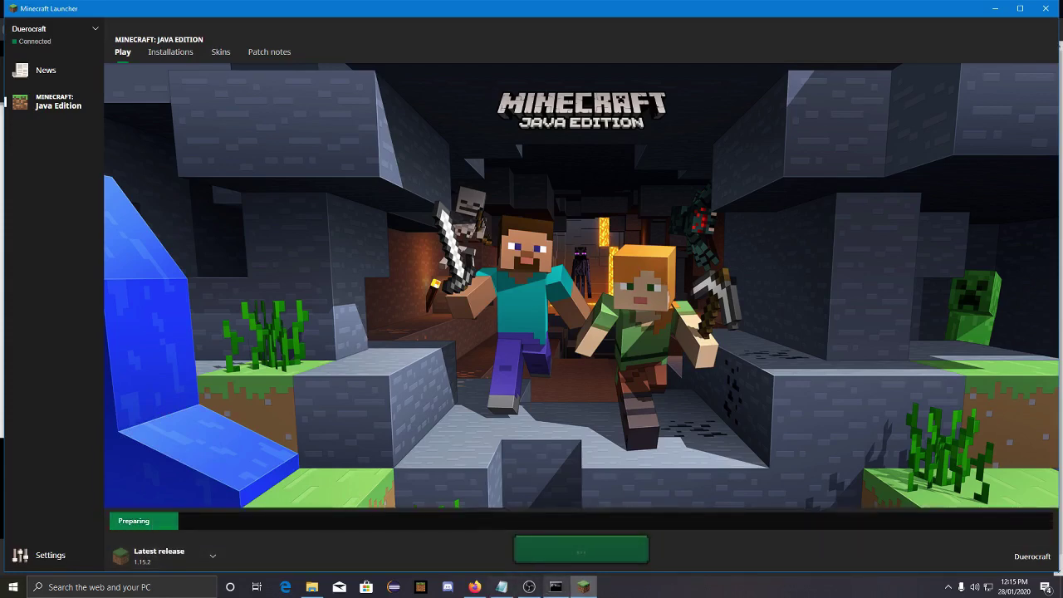
{"action": "key", "text": "alt+Tab"}
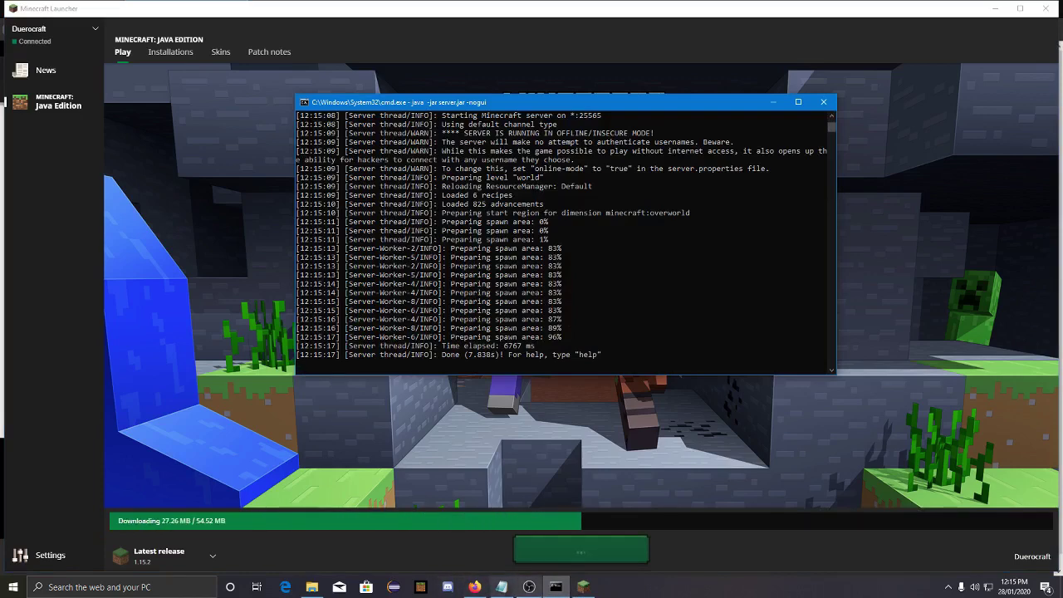
- Open a Command Prompt in the geyser folder of "java bedrock cross play" and run "java -jar geyser.jar"
{"action": "left_click", "coordinate": [311, 587]}
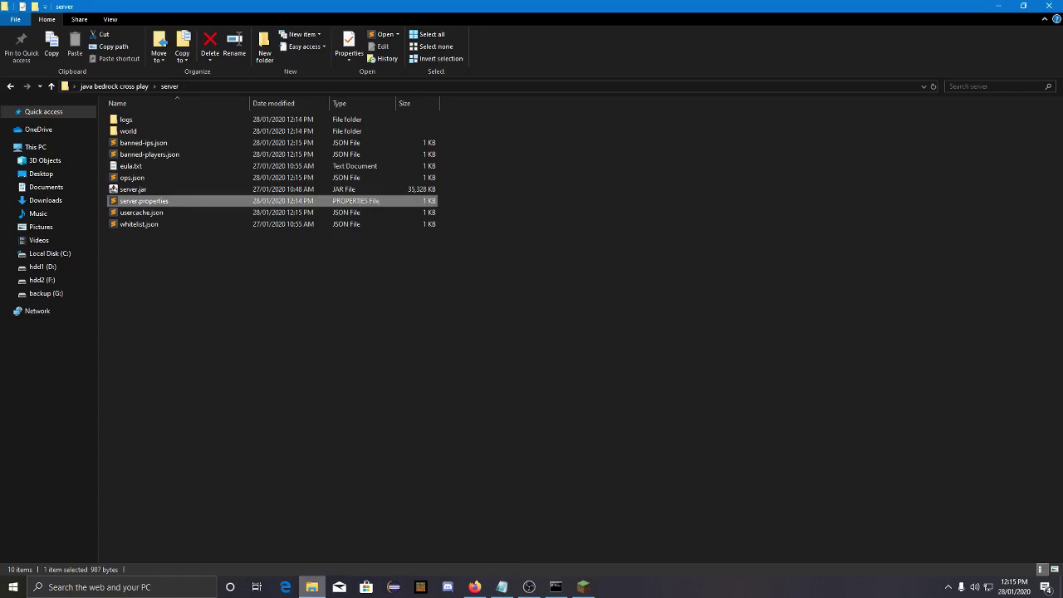
{"action": "left_click", "coordinate": [113, 87]}
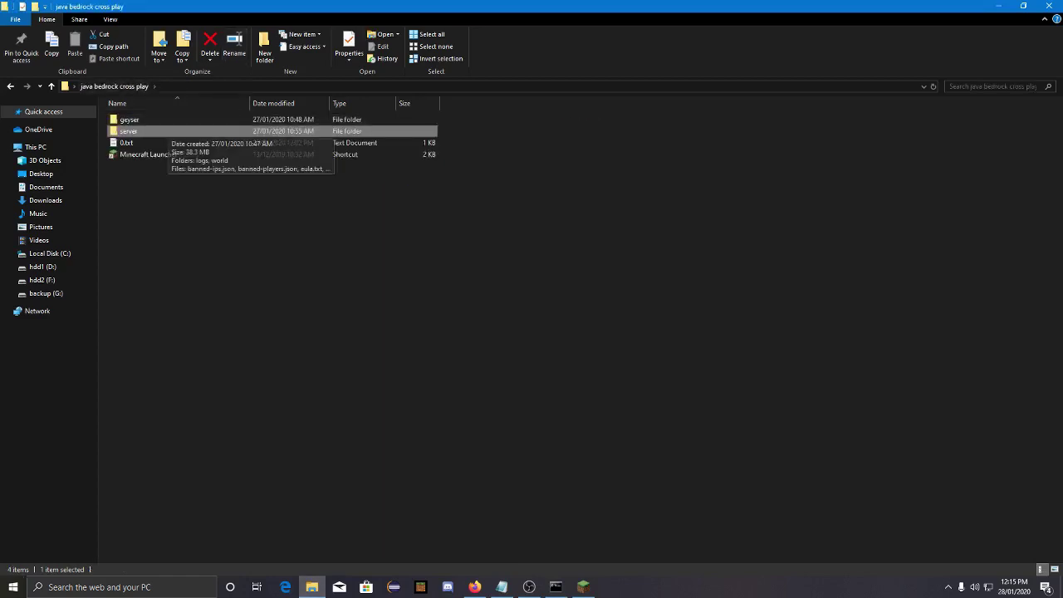
{"action": "double_click", "coordinate": [129, 119]}
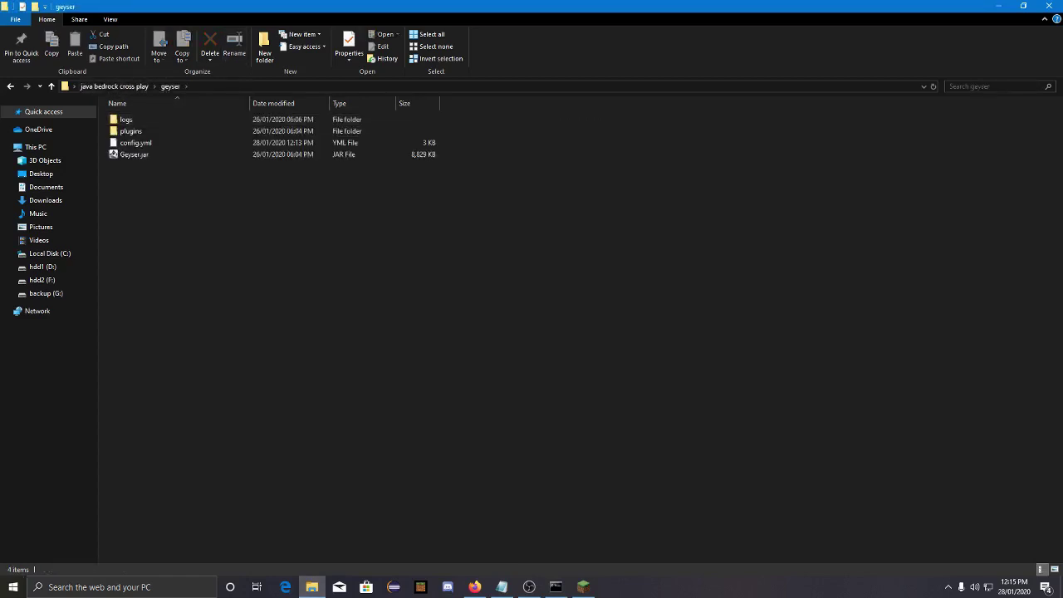
{"action": "key", "text": "alt+d"}
{"action": "type", "text": "cmd"}
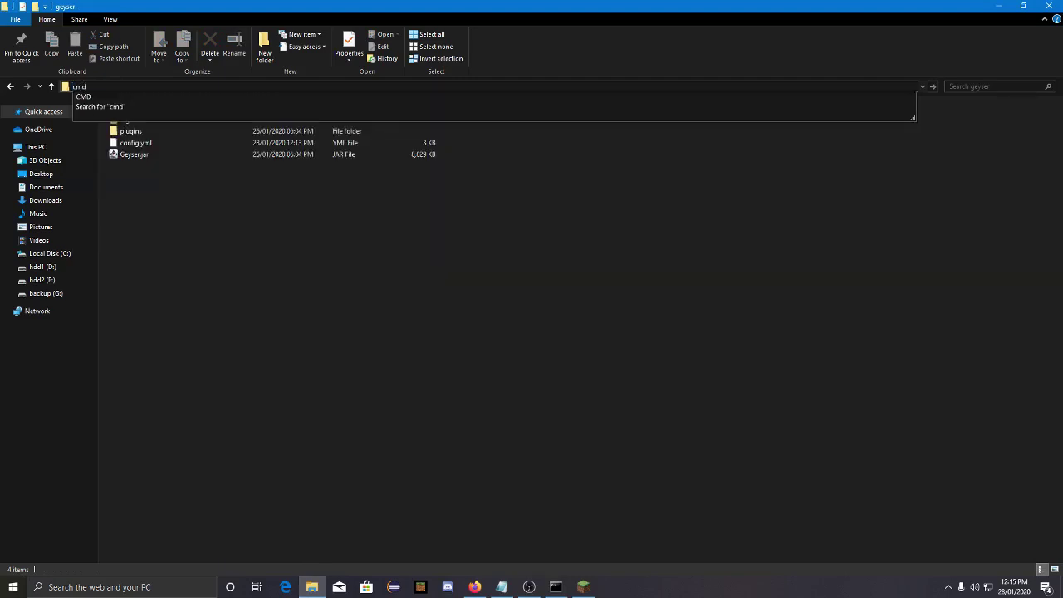
{"action": "key", "text": "Return"}
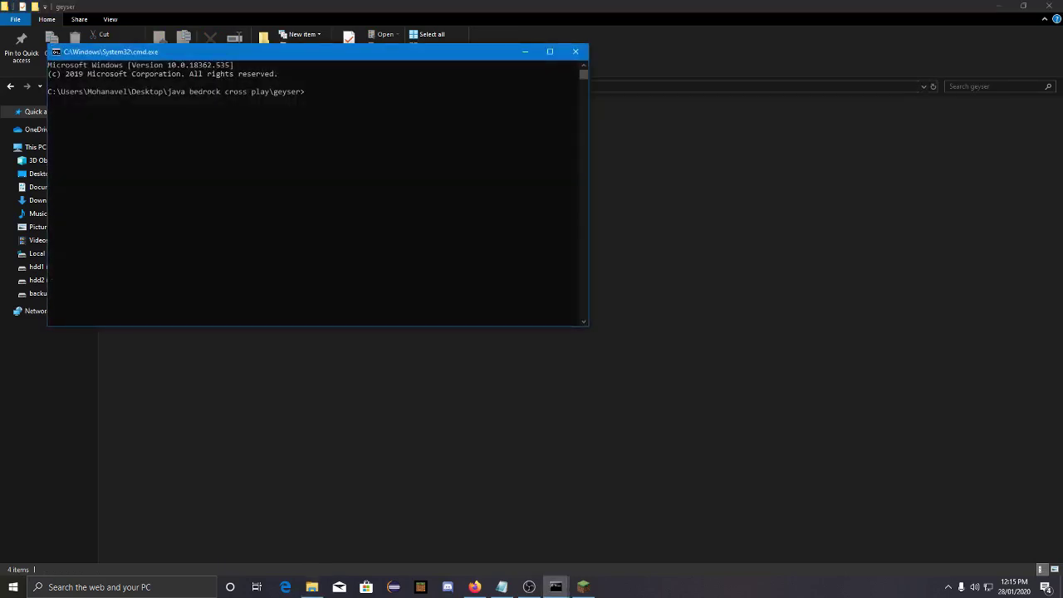
{"action": "left_click_drag", "start_coordinate": [283, 55], "coordinate": [663, 244]}
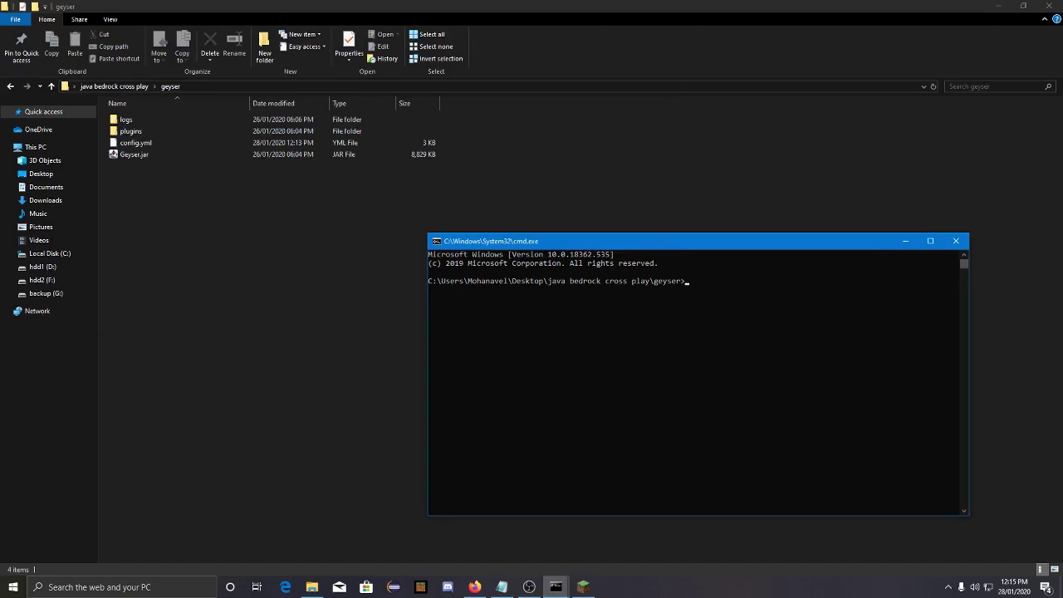
{"action": "type", "text": "java -jar geyser.jar"}
{"action": "key", "text": "Return"}
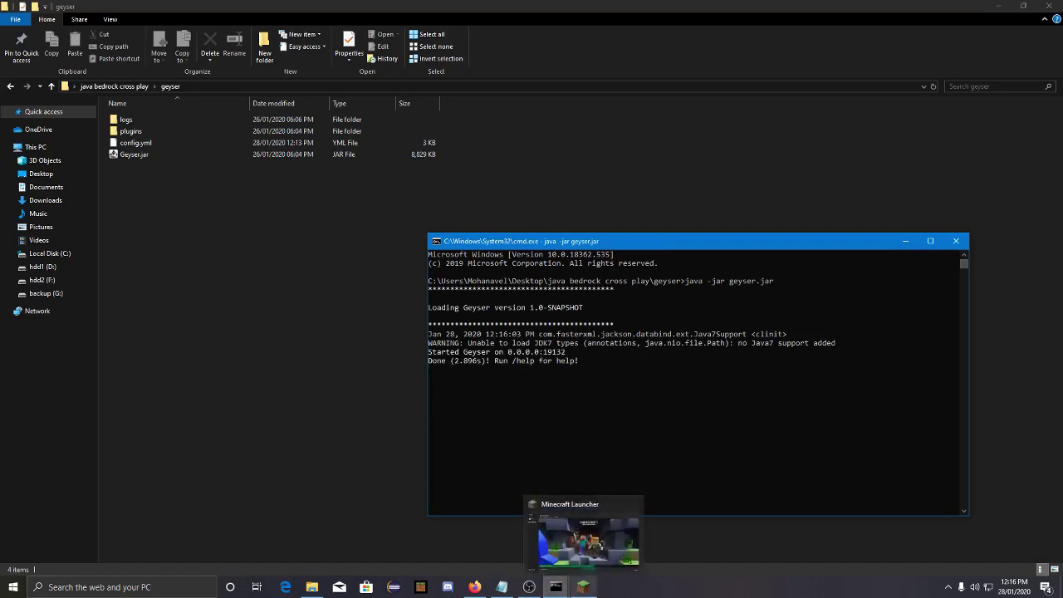
- Check the Minecraft server console and the Java Edition download progress in the Minecraft Launcher
{"action": "left_click", "coordinate": [584, 587]}
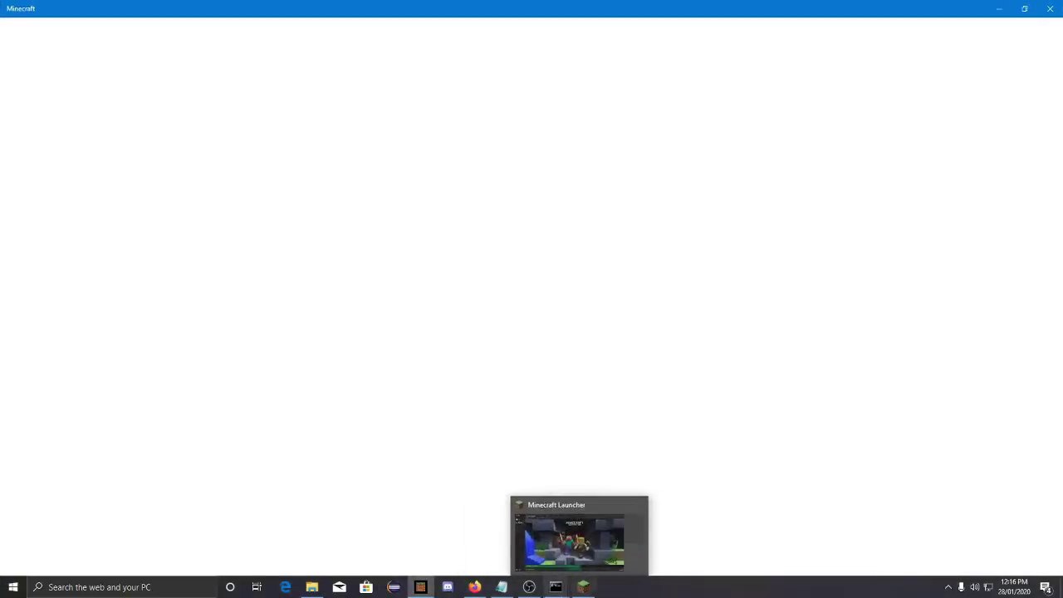
{"action": "left_click", "coordinate": [555, 586]}
{"action": "left_click", "coordinate": [494, 542]}
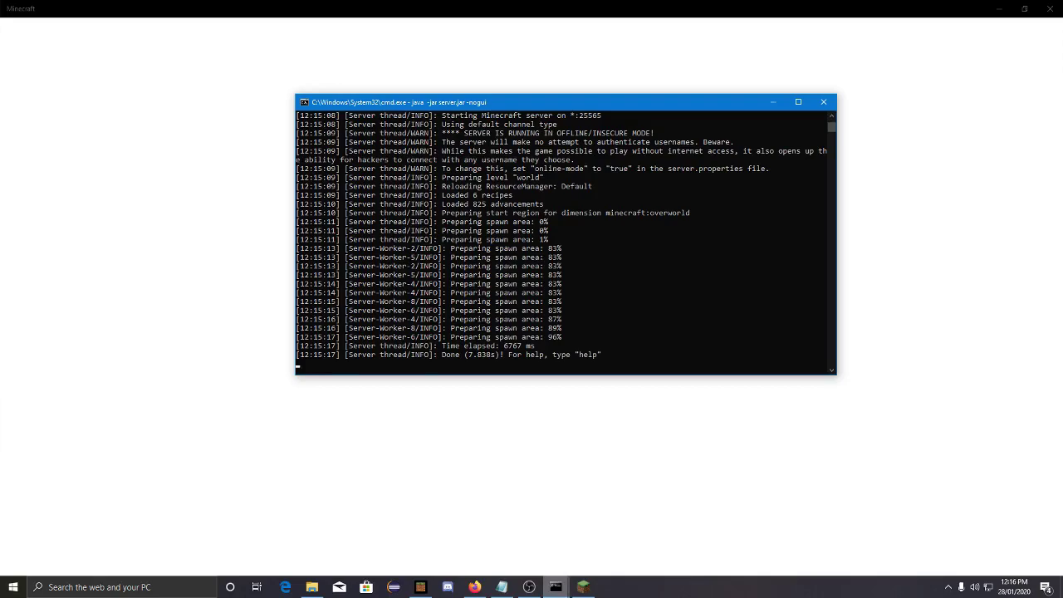
{"action": "left_click", "coordinate": [583, 587]}
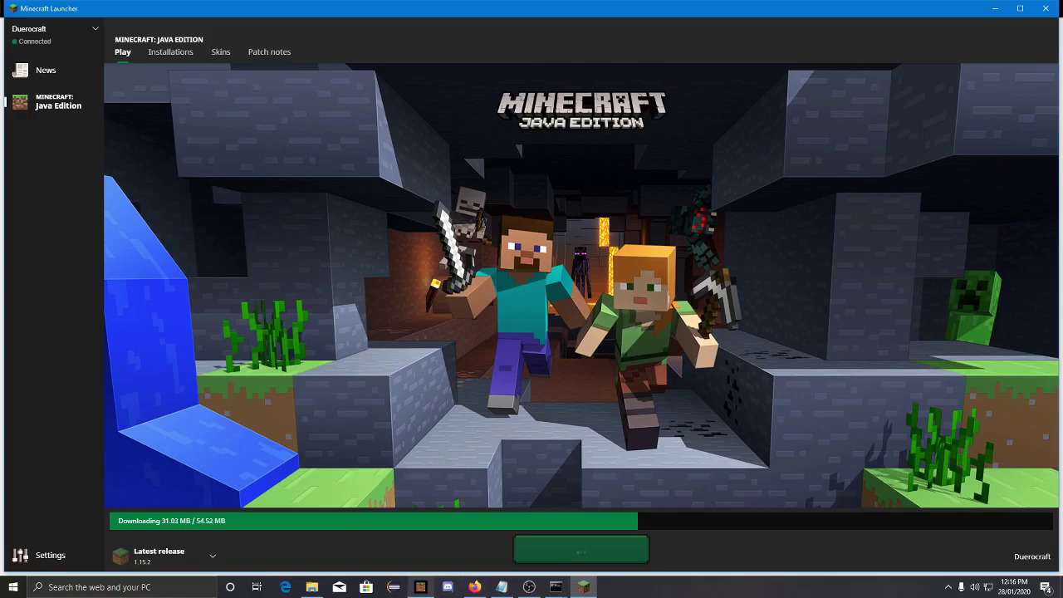
- Switch to Minecraft Bedrock Edition and join LocalTestServer from the saved servers
{"action": "mouse_move", "coordinate": [421, 586]}
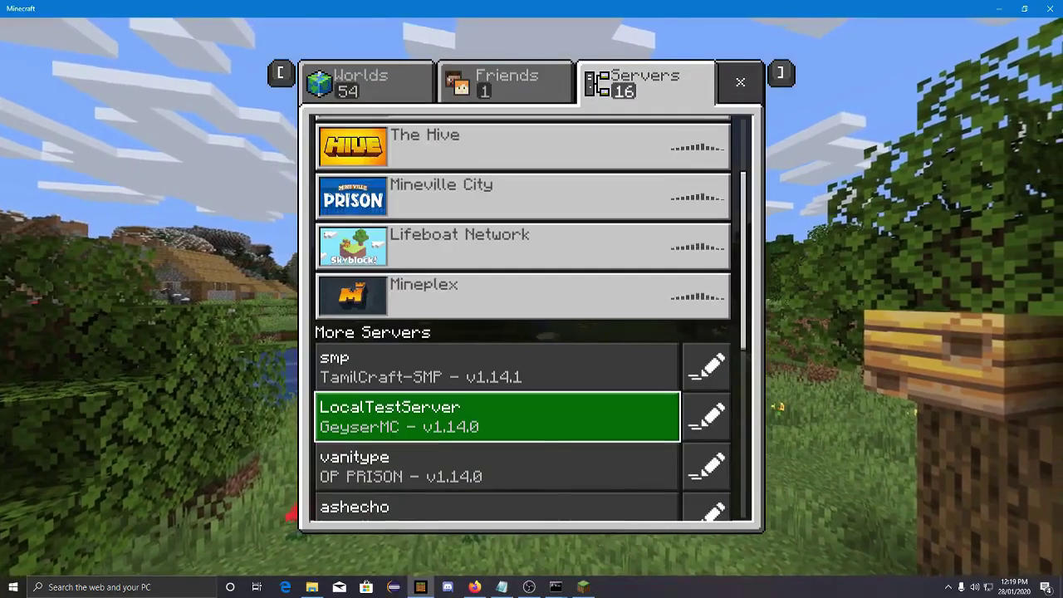
{"action": "left_click", "coordinate": [498, 412]}
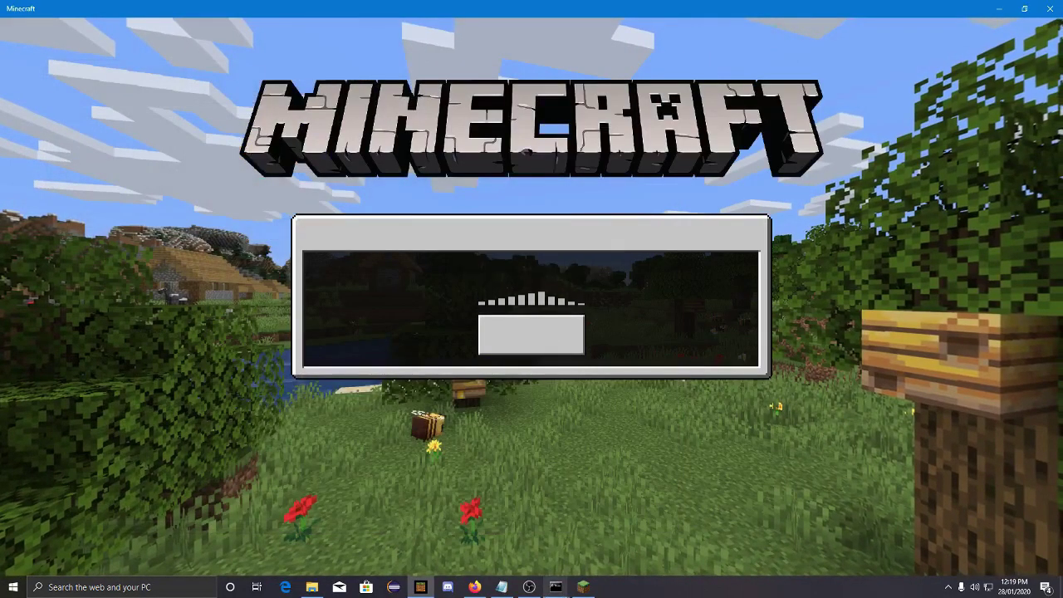
{"action": "mouse_move", "coordinate": [556, 586]}
{"action": "mouse_move", "coordinate": [498, 536]}
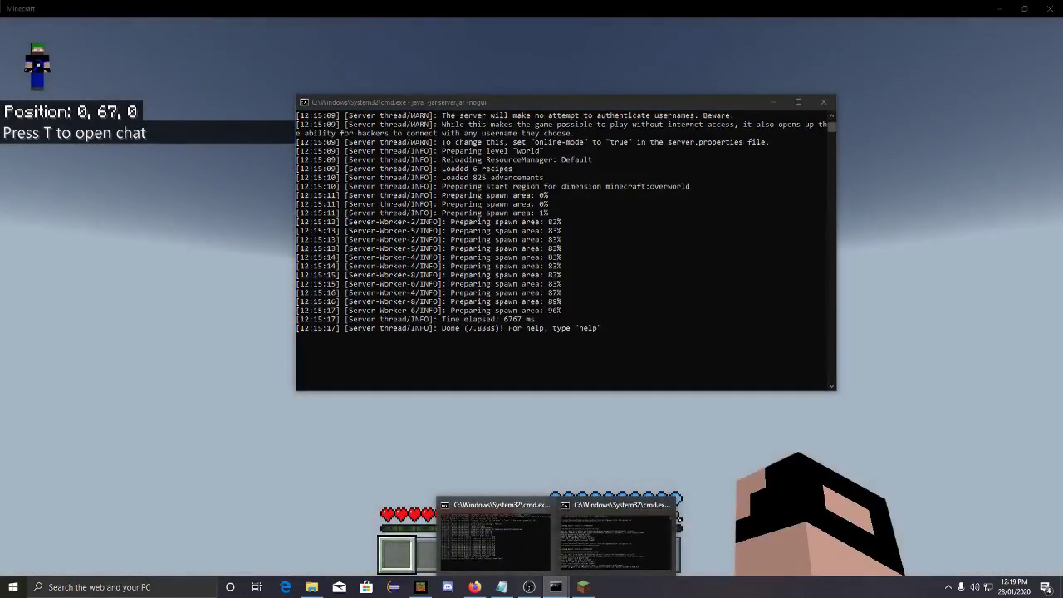
{"action": "left_click", "coordinate": [679, 519]}
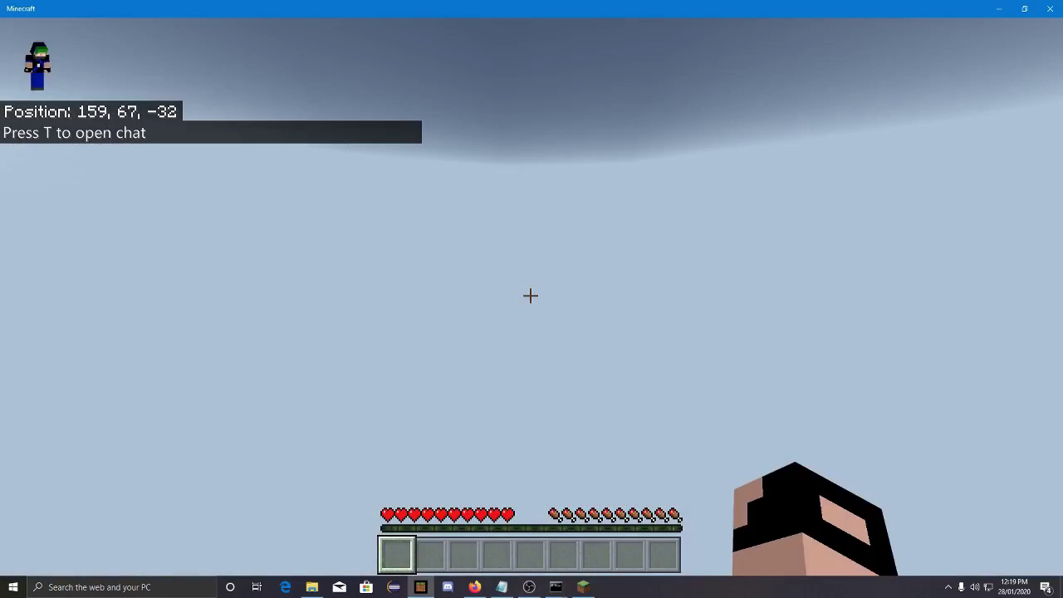
- Pause the game and check the Minecraft server console and the Geyser console for the player's connection
{"action": "key", "text": "Escape"}
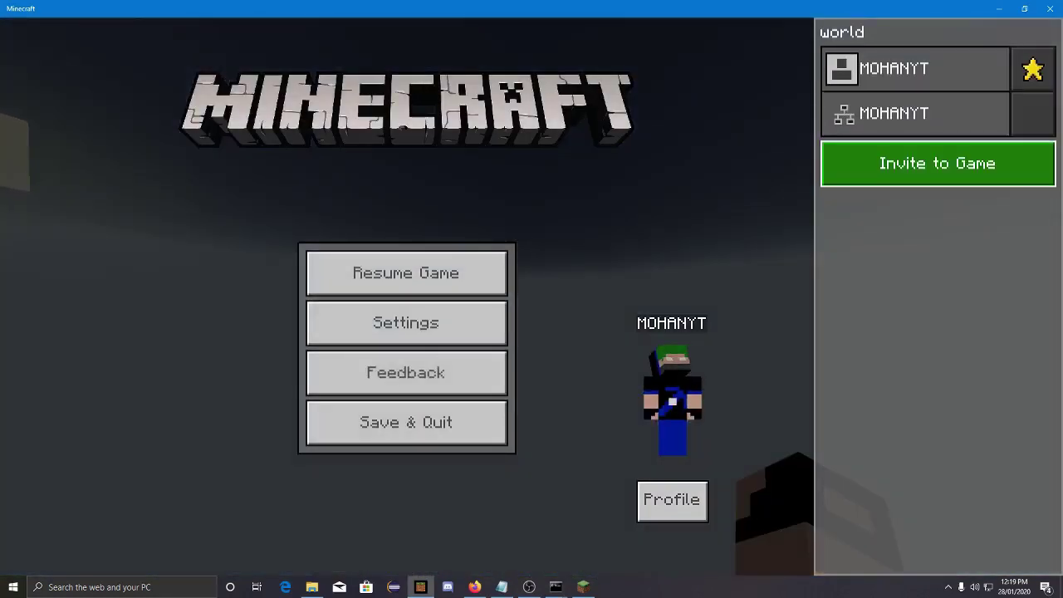
{"action": "left_click", "coordinate": [556, 587]}
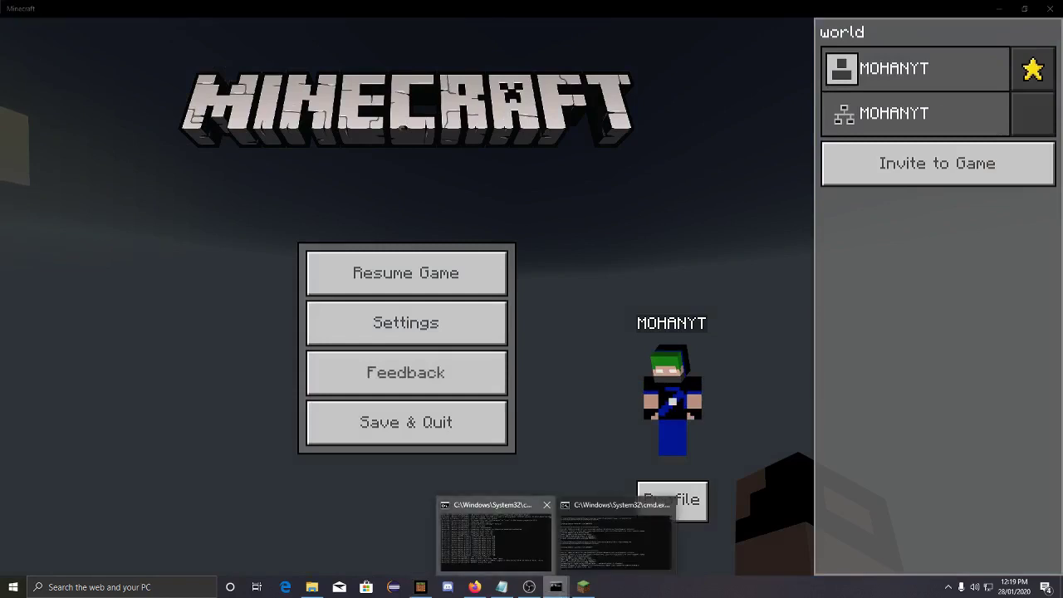
{"action": "left_click", "coordinate": [493, 532]}
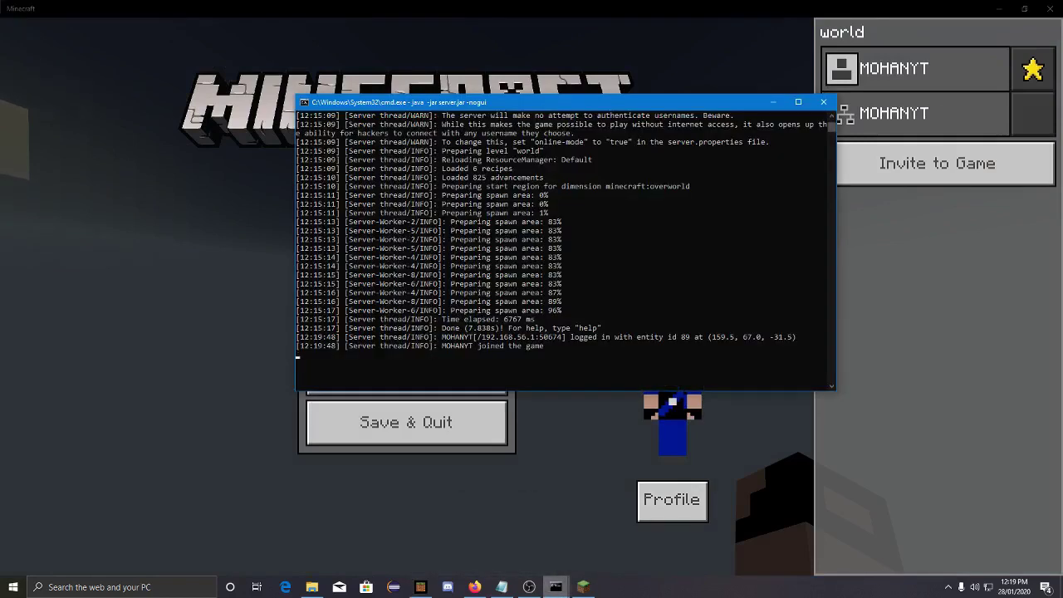
{"action": "left_click", "coordinate": [555, 587]}
{"action": "left_click", "coordinate": [618, 532]}
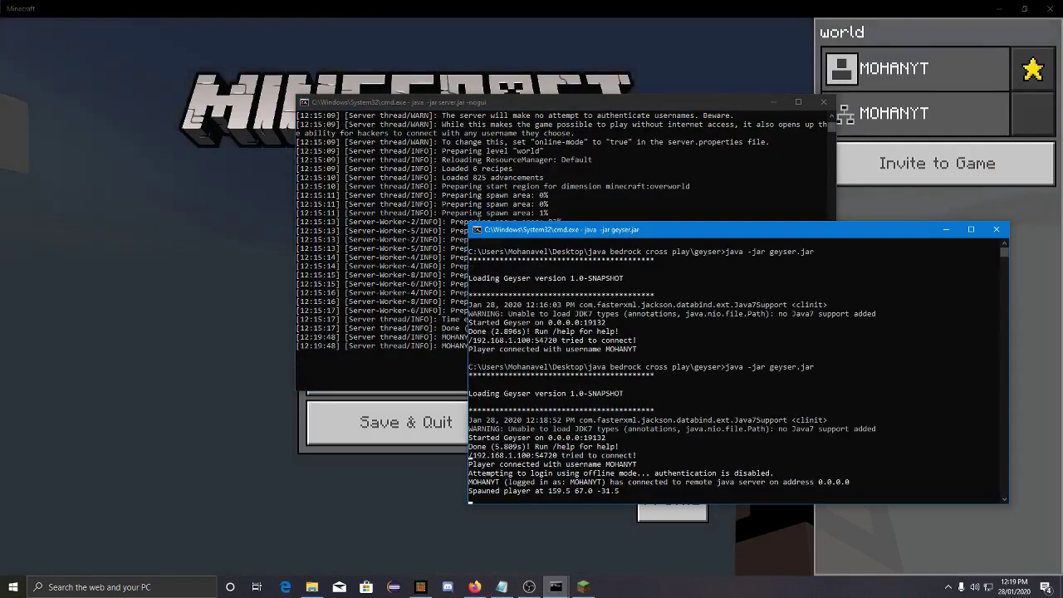
- Return to Minecraft, resume the game and walk up the grassy hillside from the spawn point
{"action": "key", "text": "alt+Tab"}
{"action": "key", "text": "Escape"}
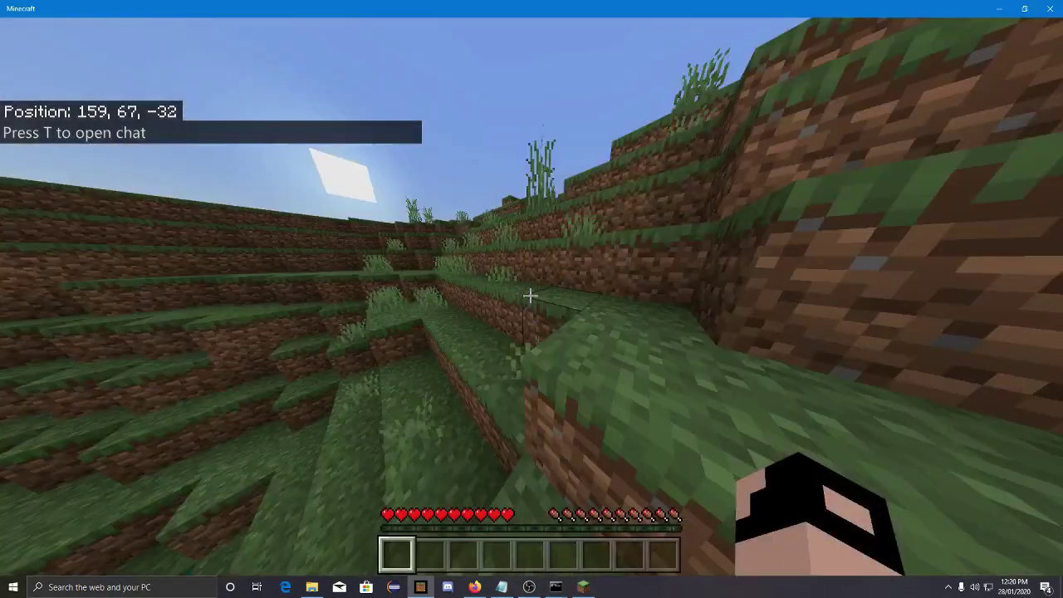
{"action": "key", "text": "w"}
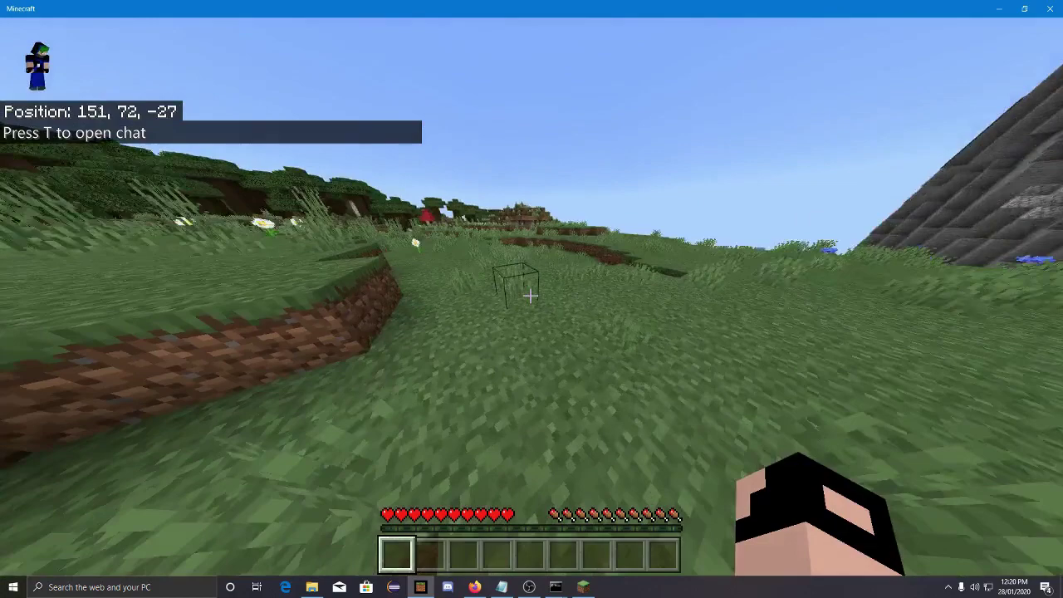
{"action": "key", "text": "Escape"}
{"action": "key", "text": "Escape"}
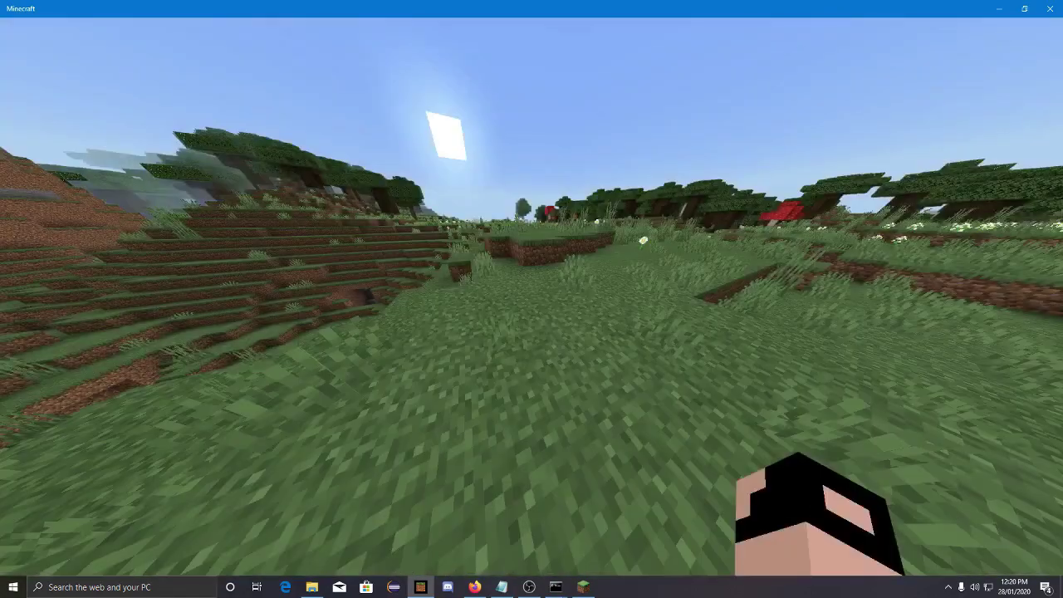
- Examine the game's video settings down to the render distance and go back to the pause menu
{"action": "key", "text": "Escape"}
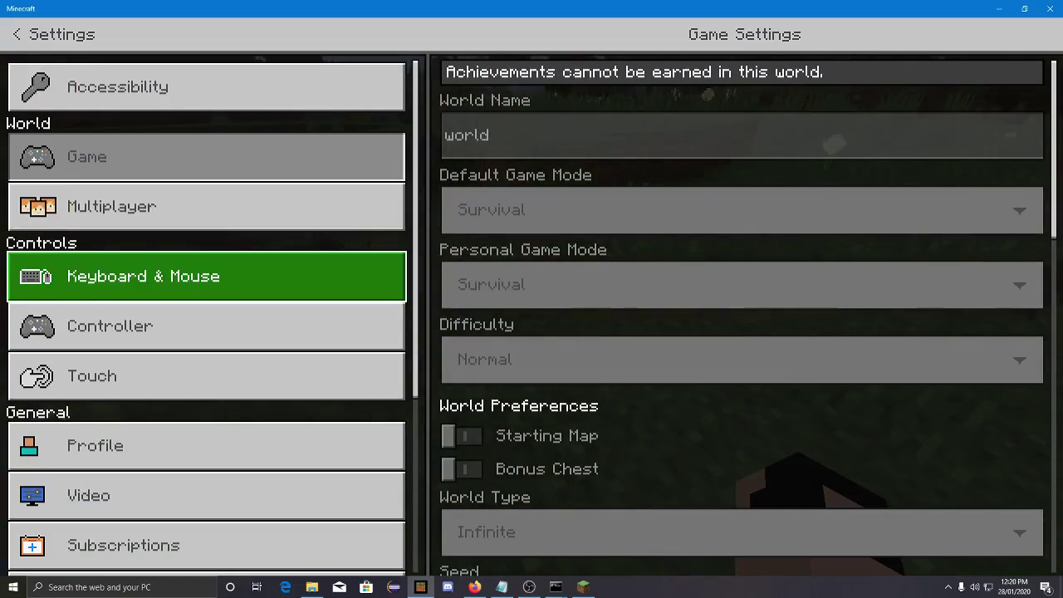
{"action": "key", "text": "Down"}
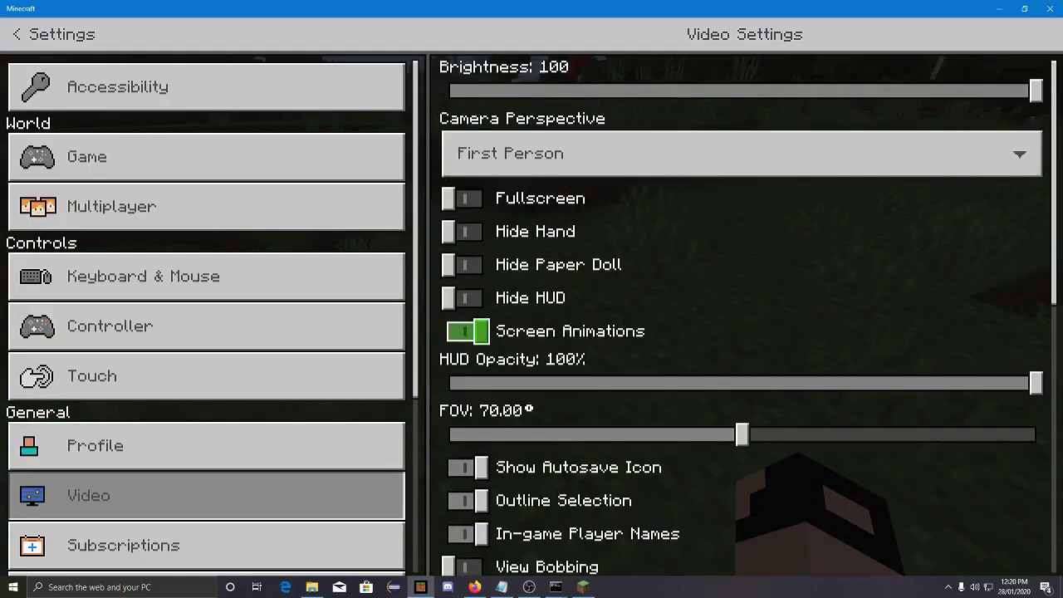
{"action": "scroll", "coordinate": [744, 315], "scroll_direction": "down", "scroll_amount": 6}
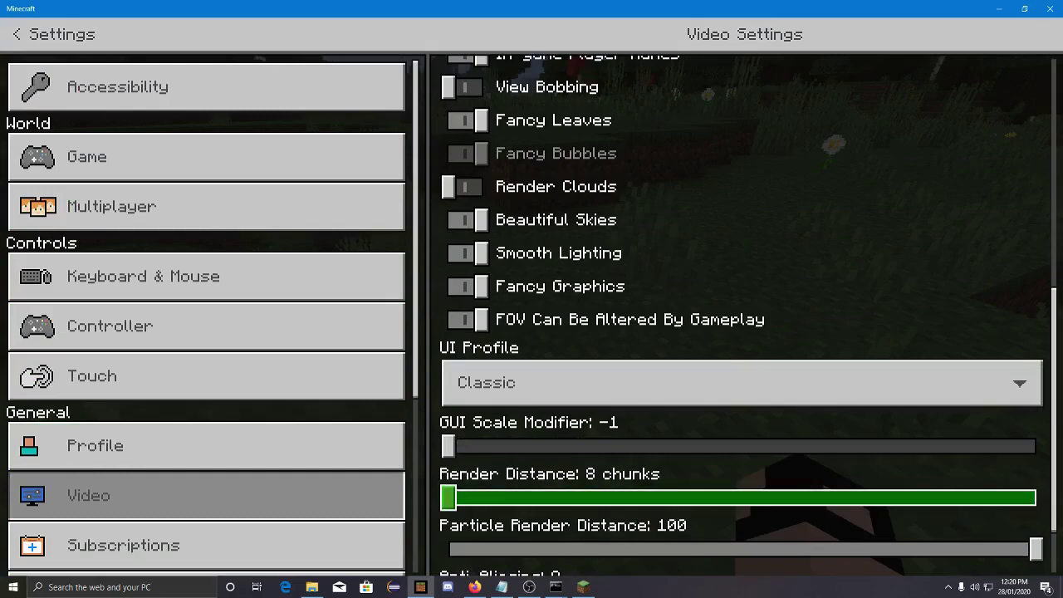
{"action": "key", "text": "Escape"}
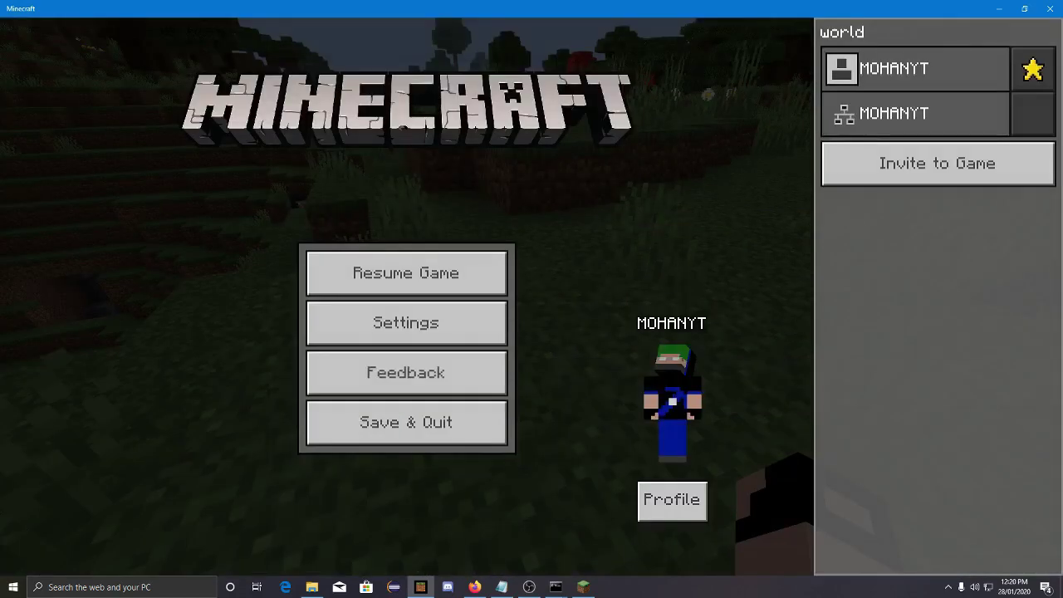
- Resume the game and walk around the grassy terraces beside the pond in the server's world
{"action": "key", "text": "Escape"}
{"action": "key", "text": "w"}
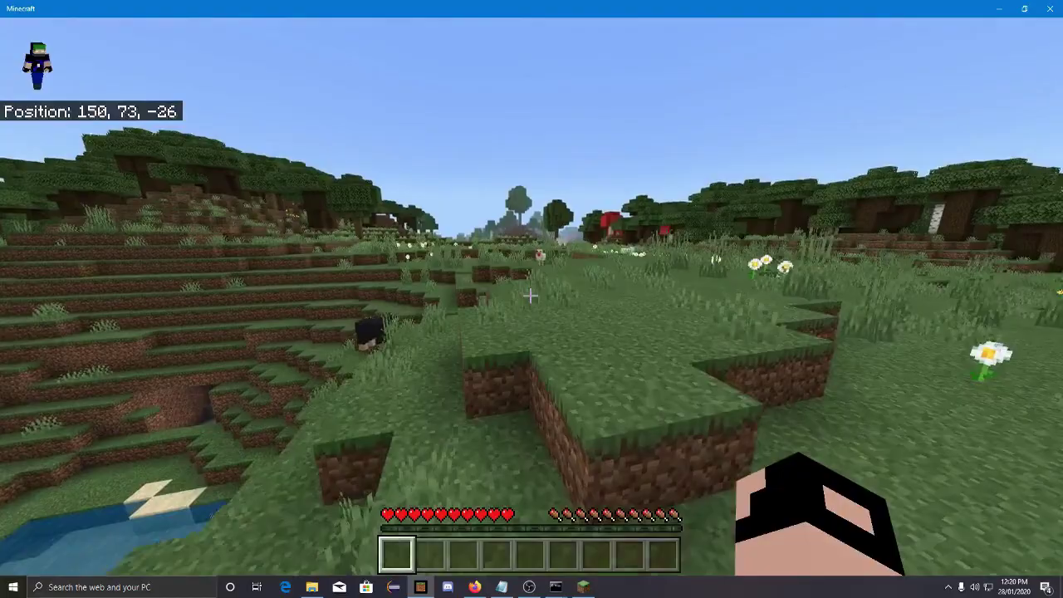
{"action": "key", "text": "w"}
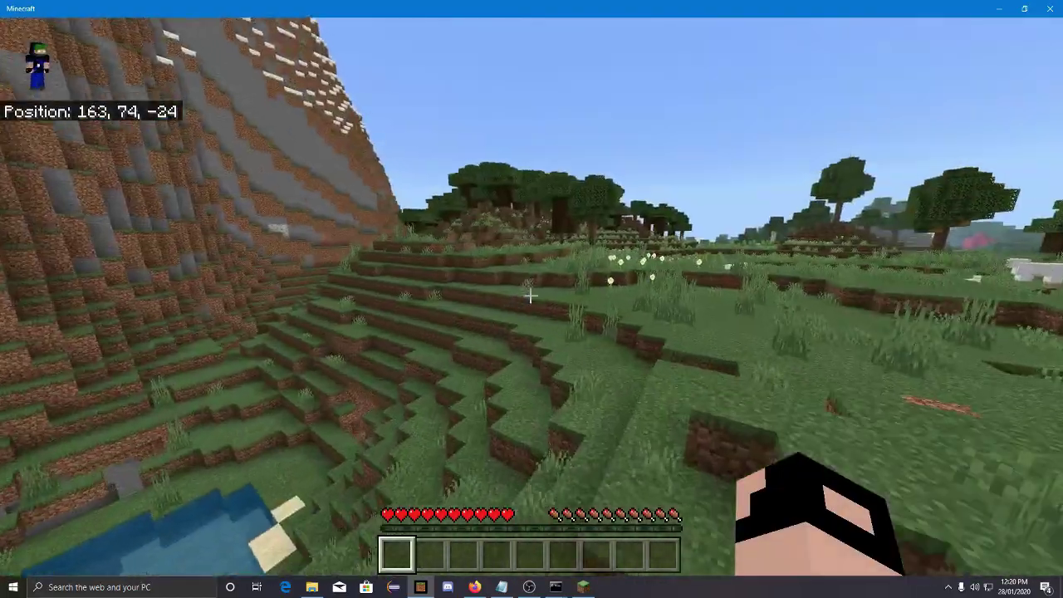
{"action": "key", "text": "w"}
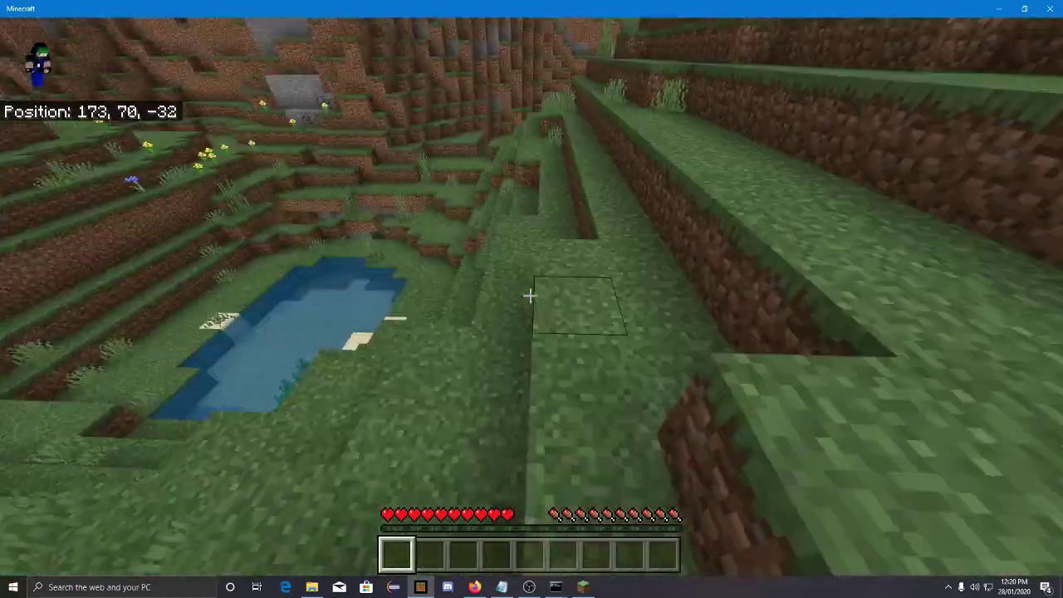
{"action": "key", "text": "w"}
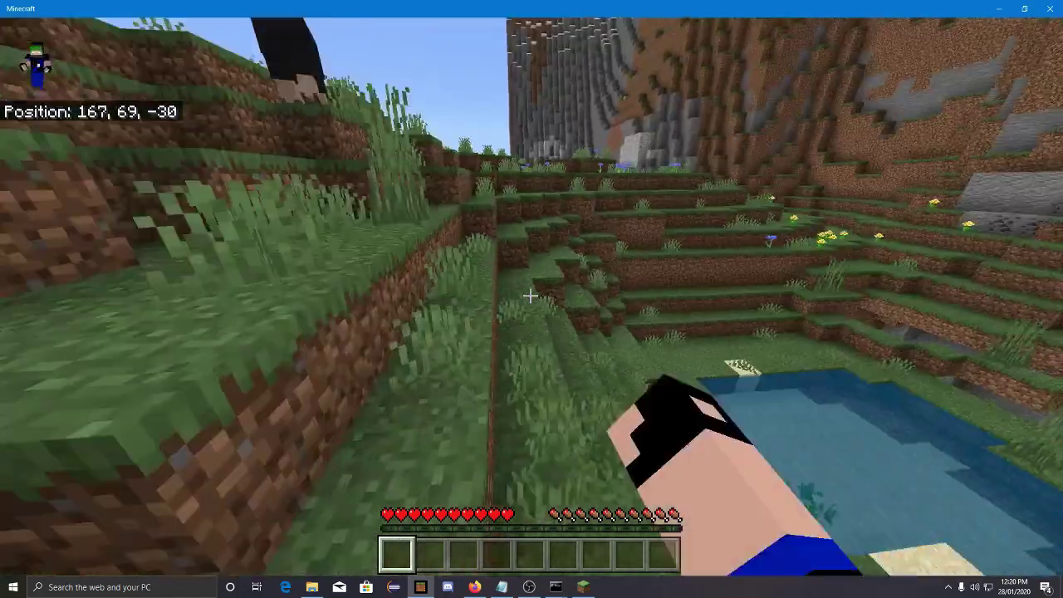
{"action": "key", "text": "w"}
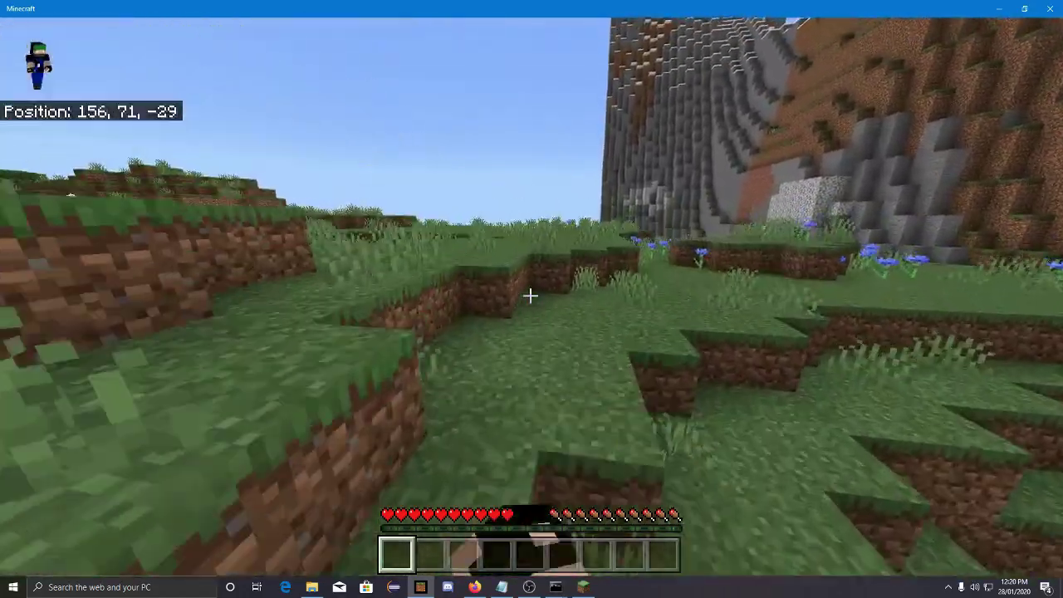
- Check the Java Edition download in the Minecraft Launcher, and return to the Bedrock game to walk around the grassy terraces
{"action": "key", "text": "Escape"}
{"action": "key", "text": "alt+Tab"}
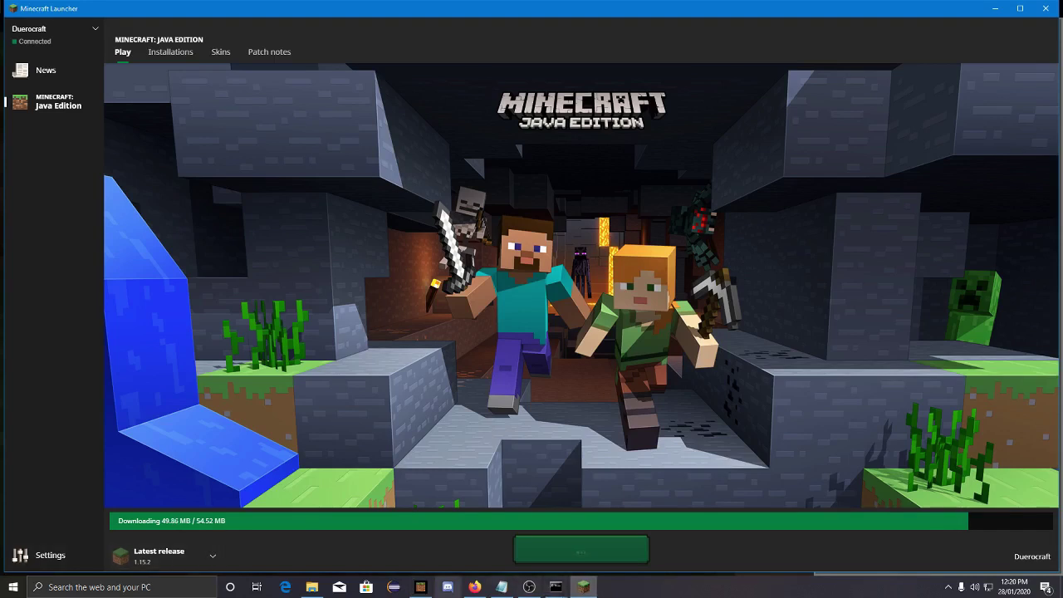
{"action": "left_click", "coordinate": [420, 586]}
{"action": "left_click", "coordinate": [404, 273]}
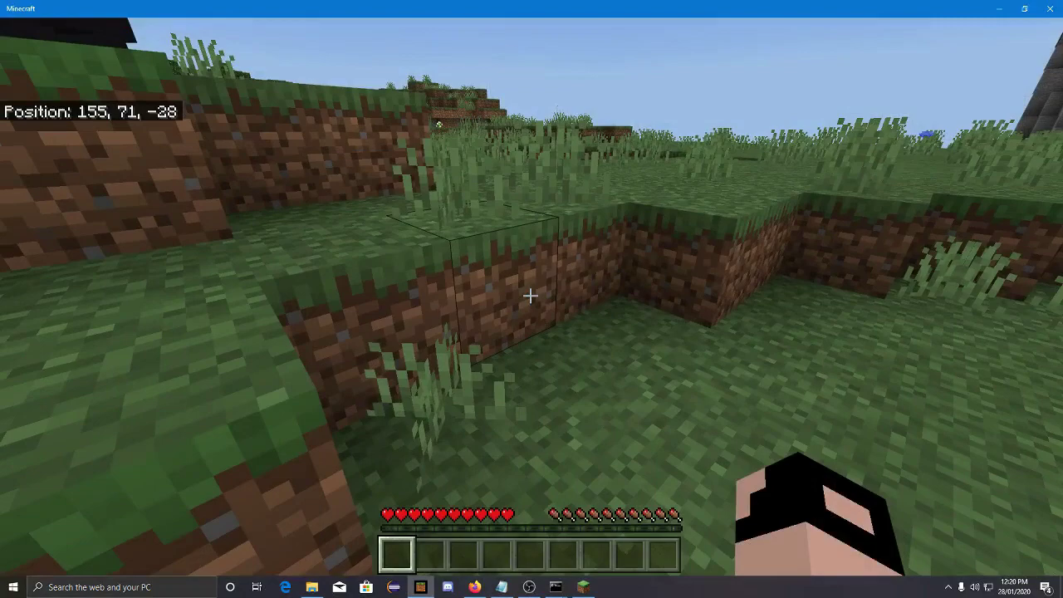
{"action": "key", "text": "w"}
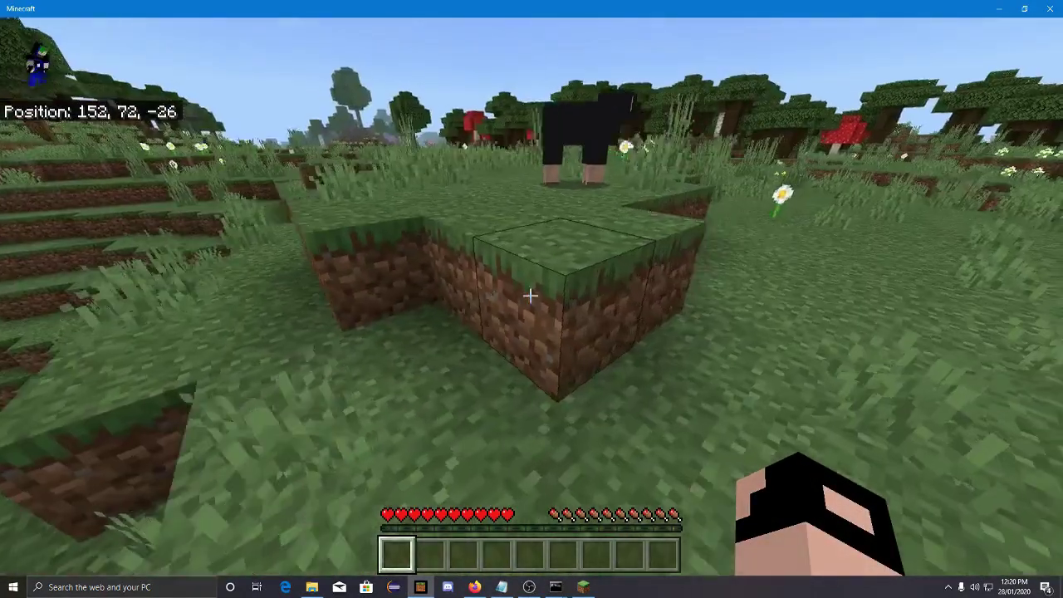
{"action": "key", "text": "w"}
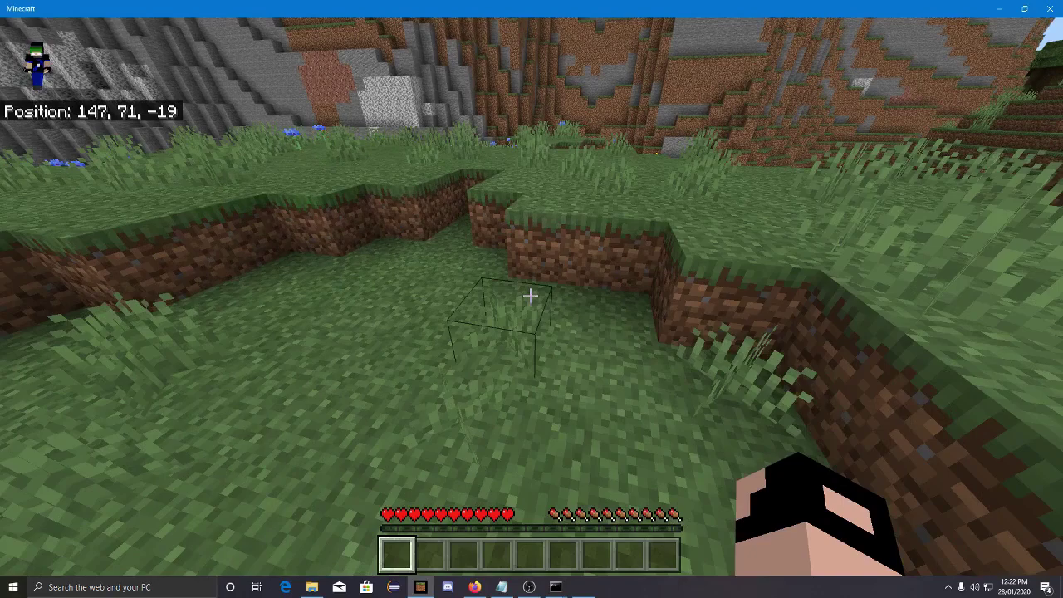
- Pause the Bedrock game and join the server at localhost from Minecraft Java Edition 1.15.2 through Direct Connect
{"action": "key", "text": "Escape"}
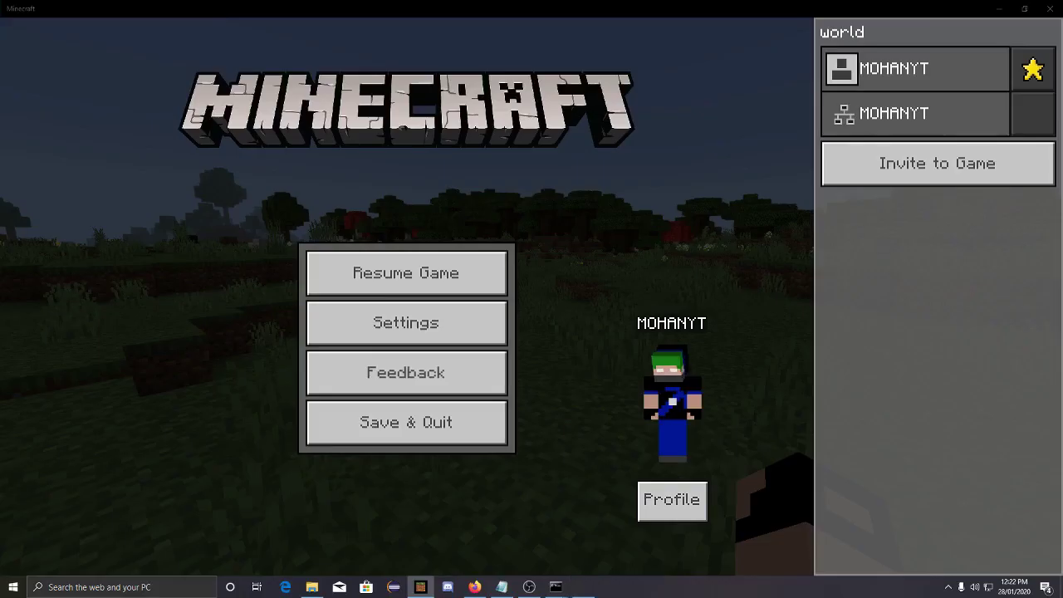
{"action": "left_click", "coordinate": [584, 587]}
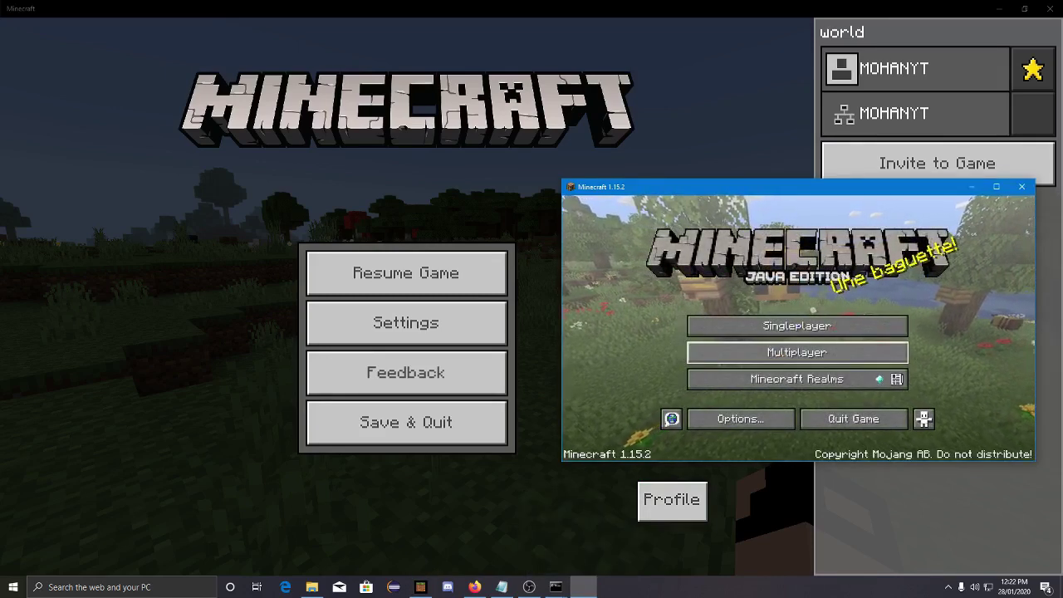
{"action": "left_click", "coordinate": [797, 352]}
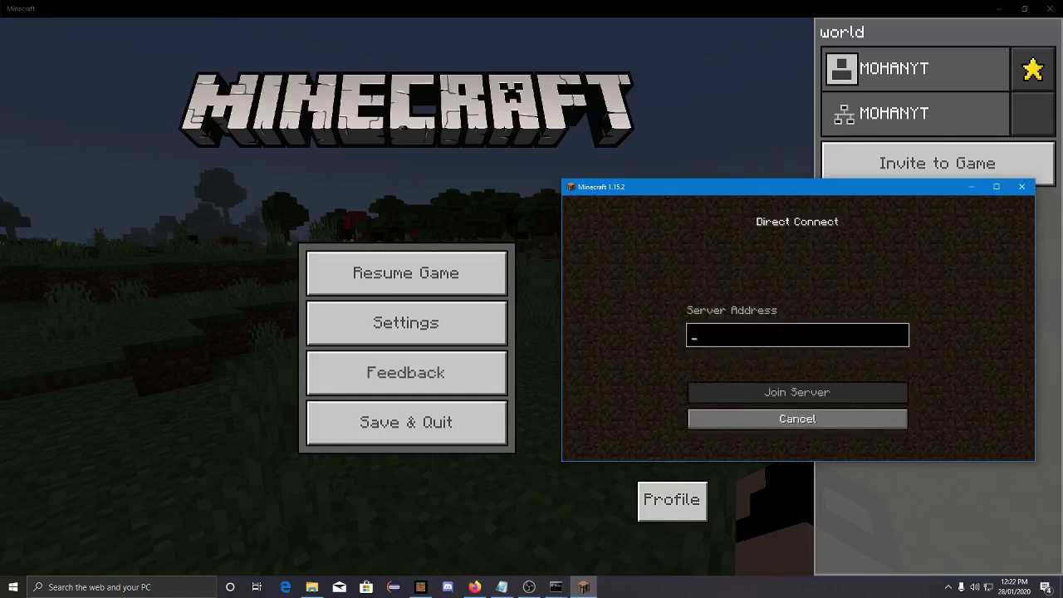
{"action": "type", "text": "lo"}
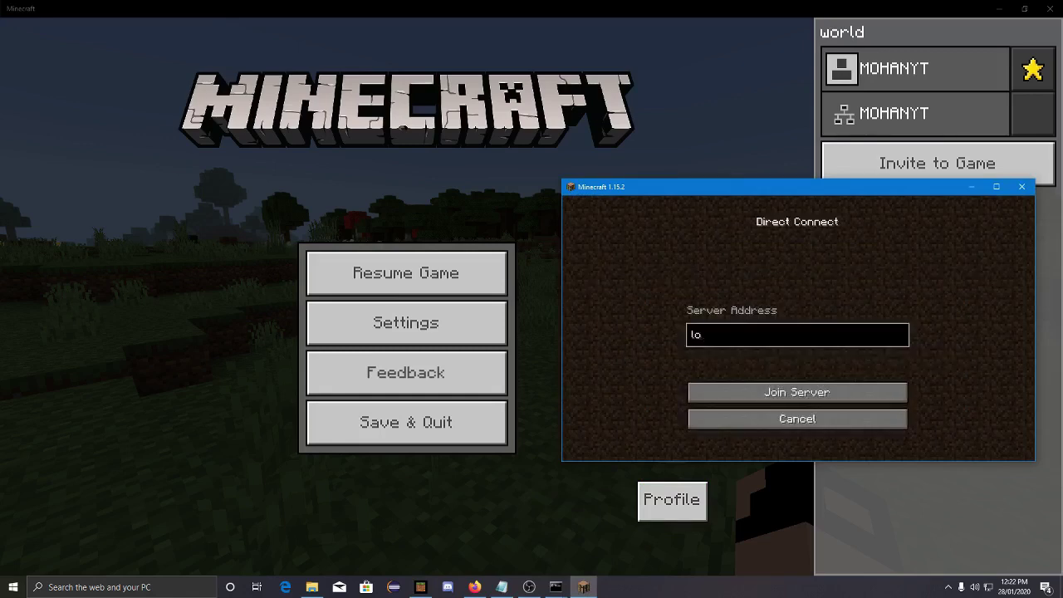
{"action": "type", "text": "calhost"}
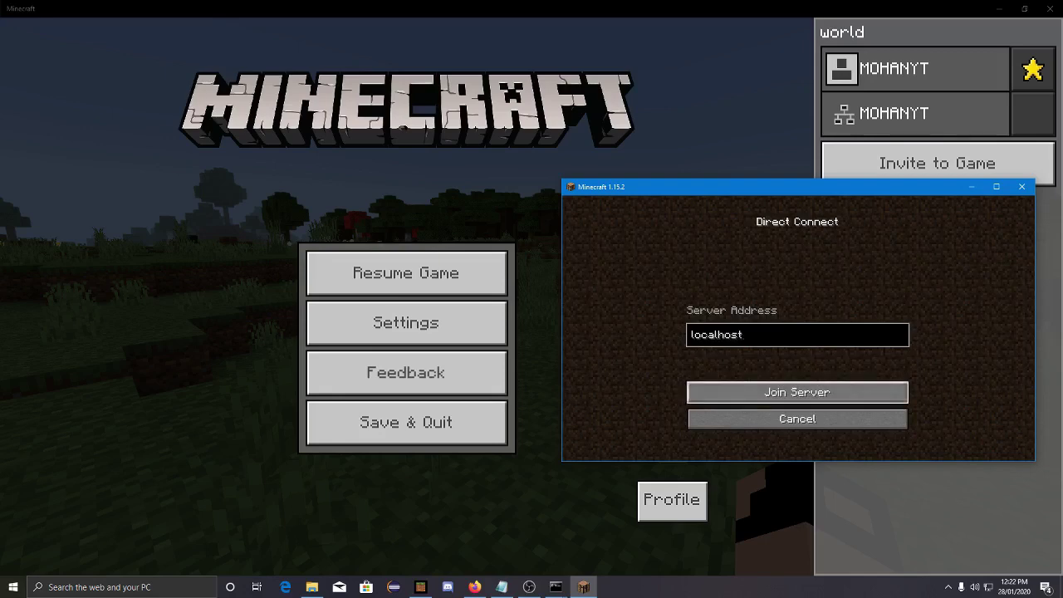
{"action": "key", "text": "Return"}
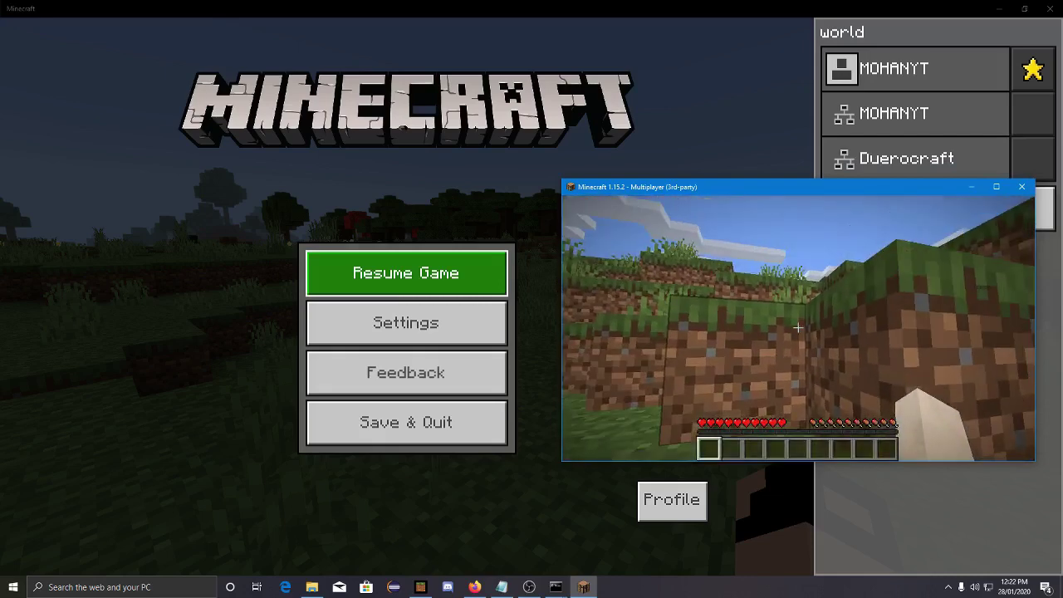
- Examine the Java client's video settings, including the render distance, and return to the game
{"action": "key", "text": "Escape"}
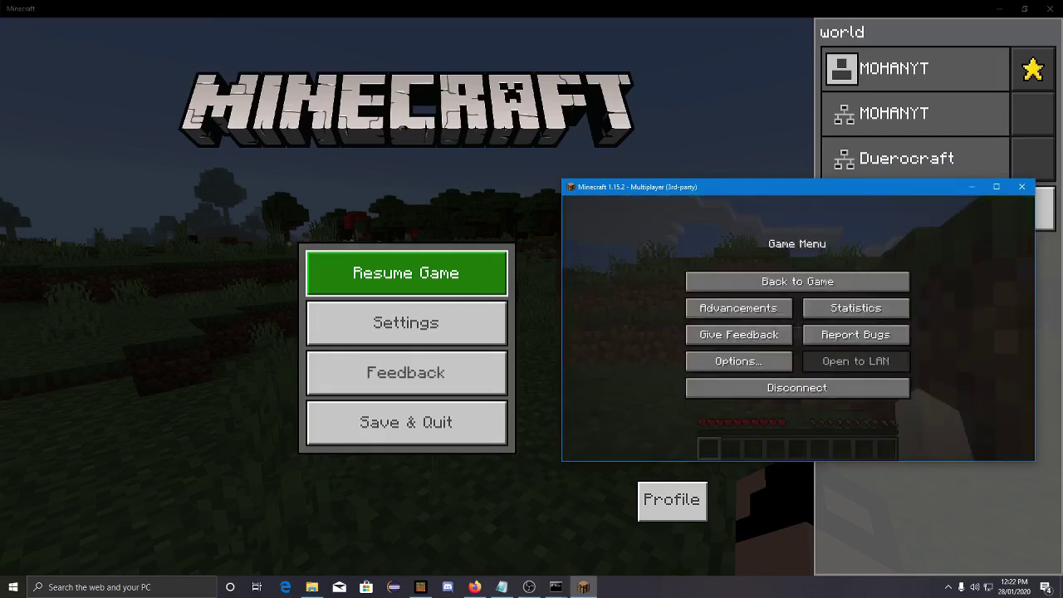
{"action": "left_click", "coordinate": [739, 362]}
{"action": "left_click", "coordinate": [711, 320]}
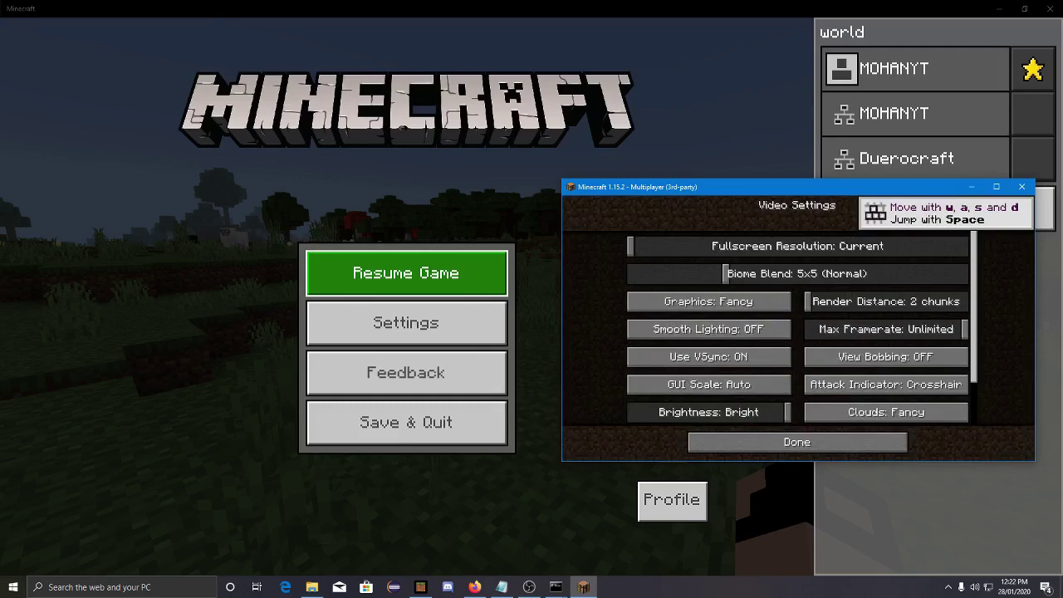
{"action": "key", "text": "Escape"}
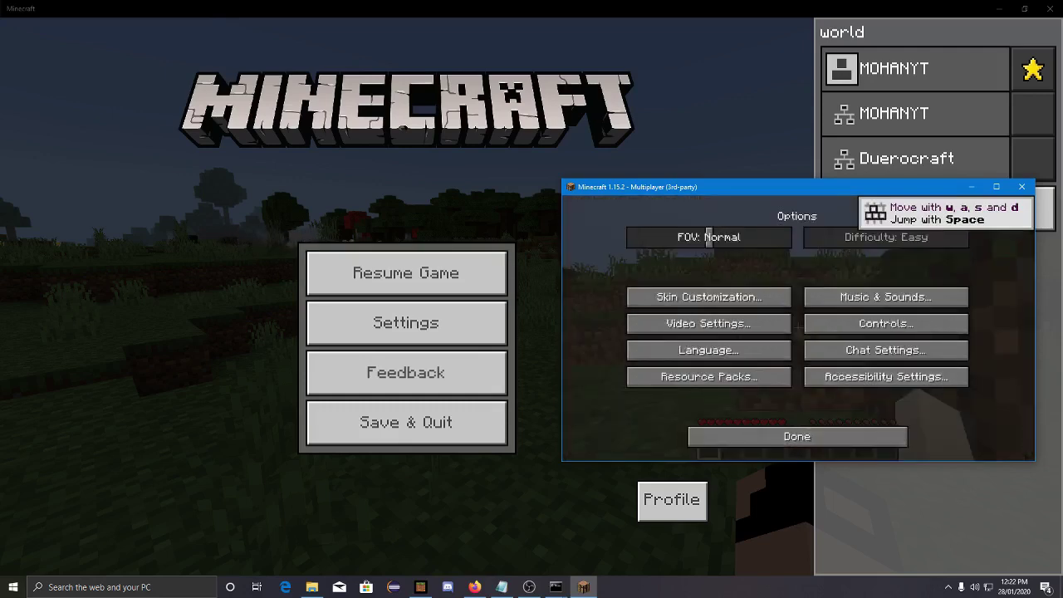
{"action": "key", "text": "Escape"}
{"action": "key", "text": "Escape"}
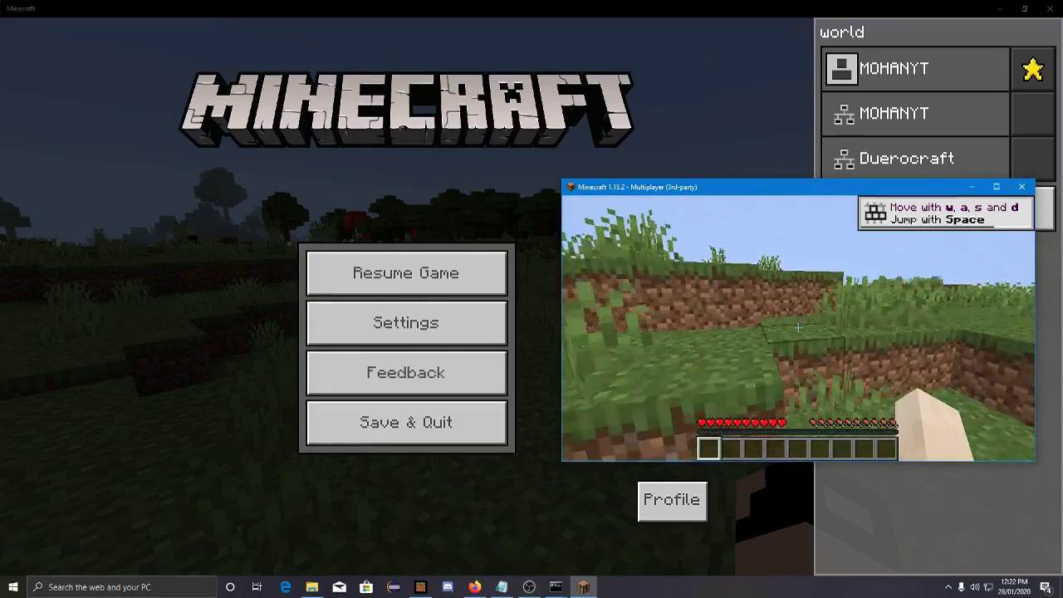
- Walk the Java player across the grass to the Bedrock player and hit that character
{"action": "key", "text": "w"}
{"action": "key", "text": "w"}
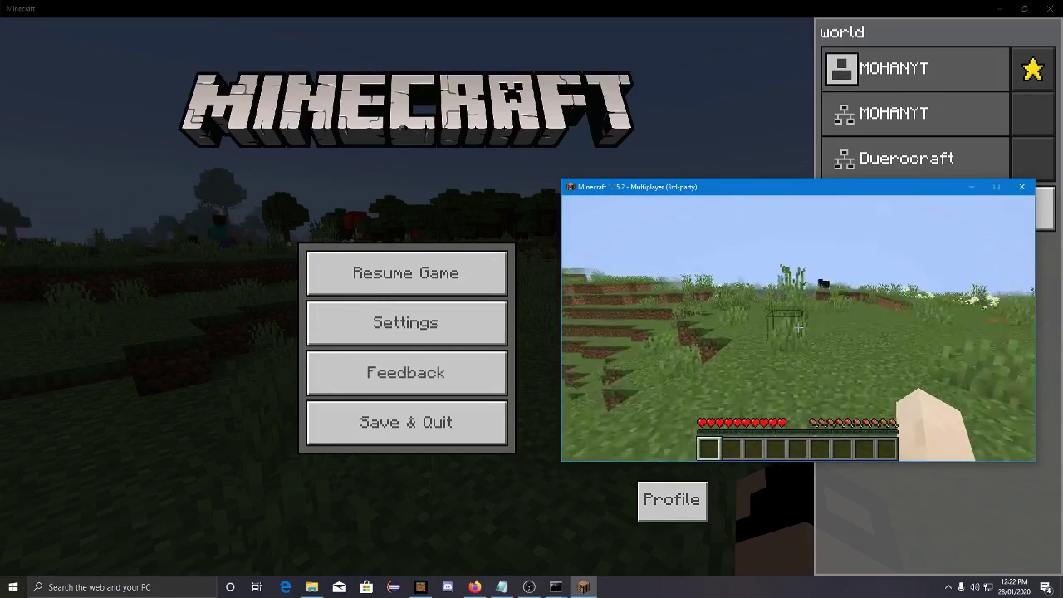
{"action": "key", "text": "w"}
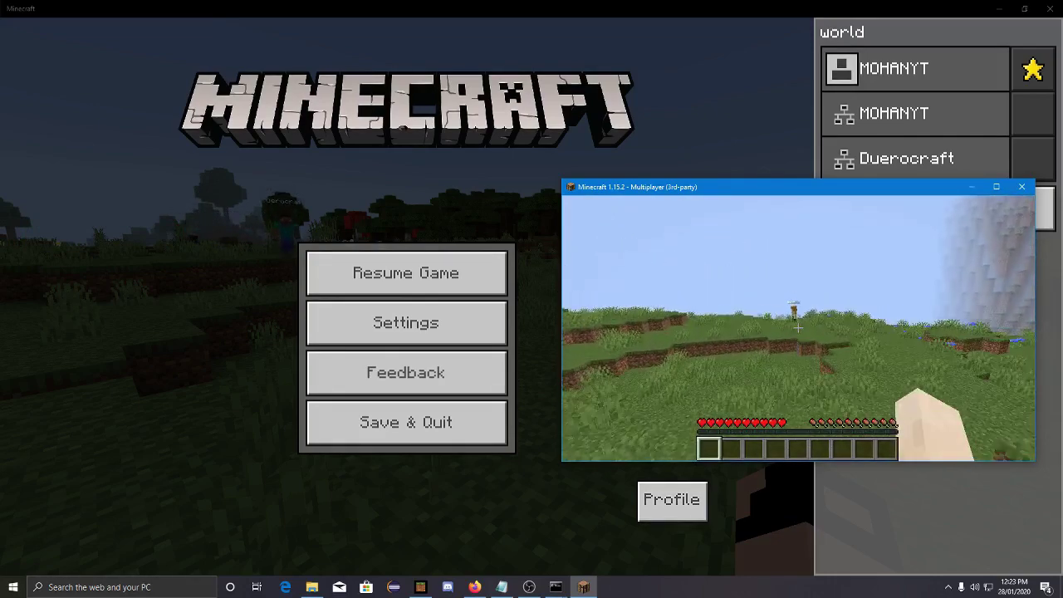
{"action": "key", "text": "w"}
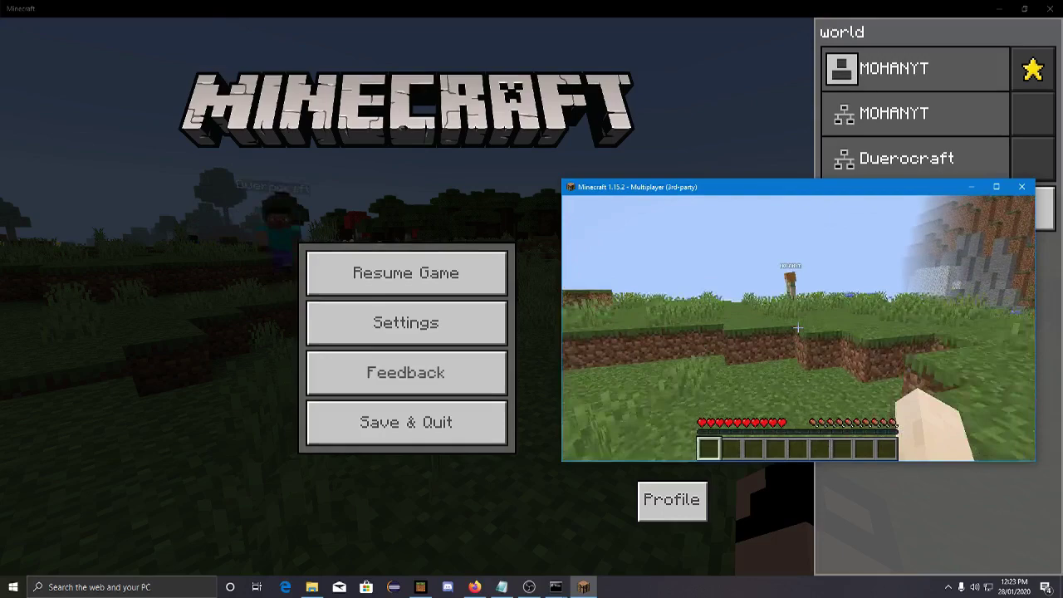
{"action": "key", "text": "w"}
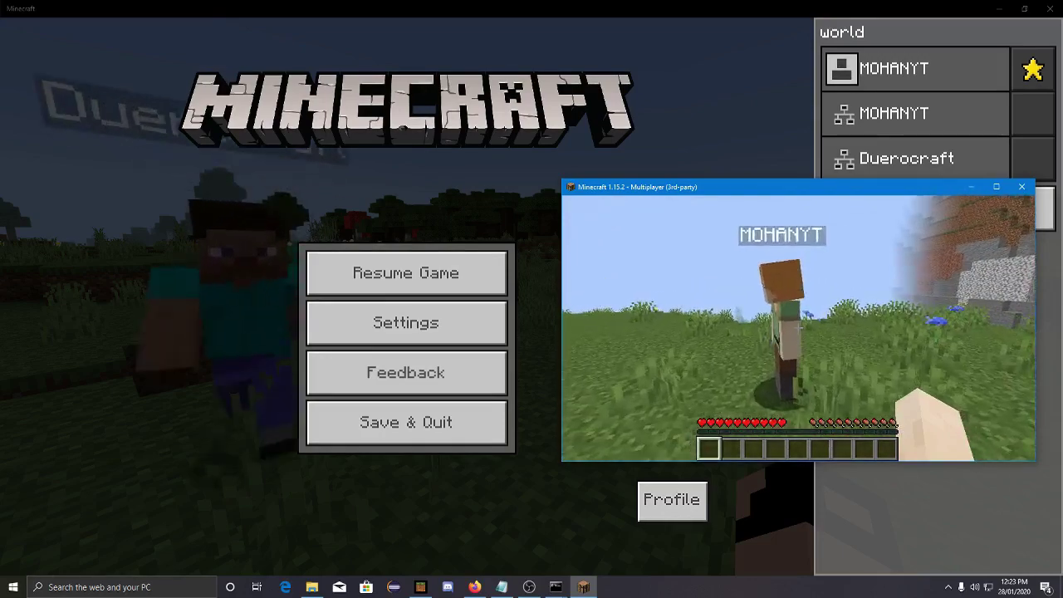
{"action": "left_click", "coordinate": [798, 329]}
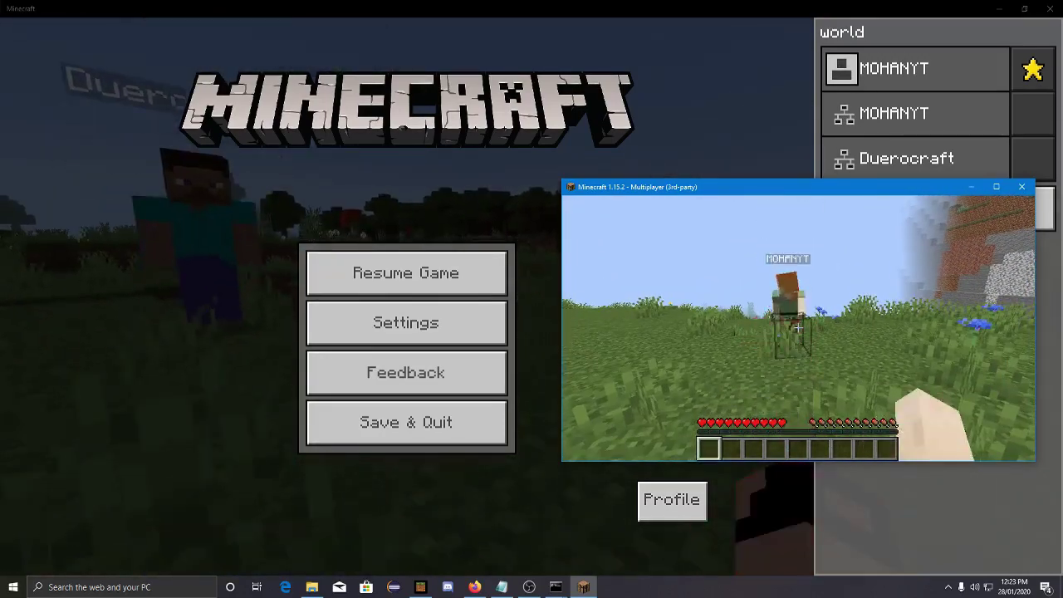
- Resume the Bedrock game, walk up to the Java player, hit that character repeatedly and pause the game
{"action": "key", "text": "Escape"}
{"action": "left_click", "coordinate": [406, 272]}
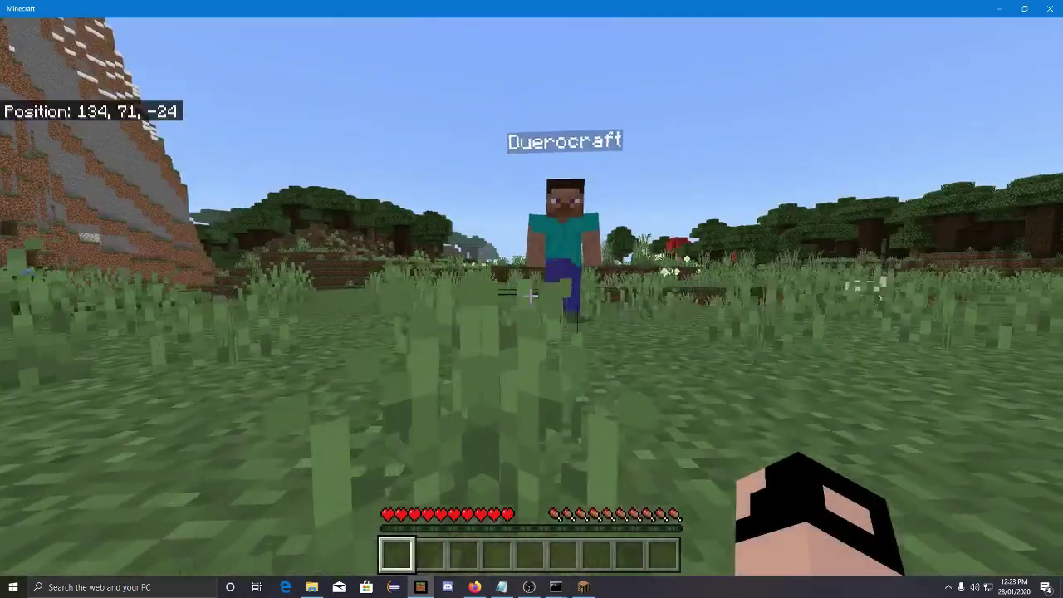
{"action": "key", "text": "w"}
{"action": "left_click", "coordinate": [531, 295]}
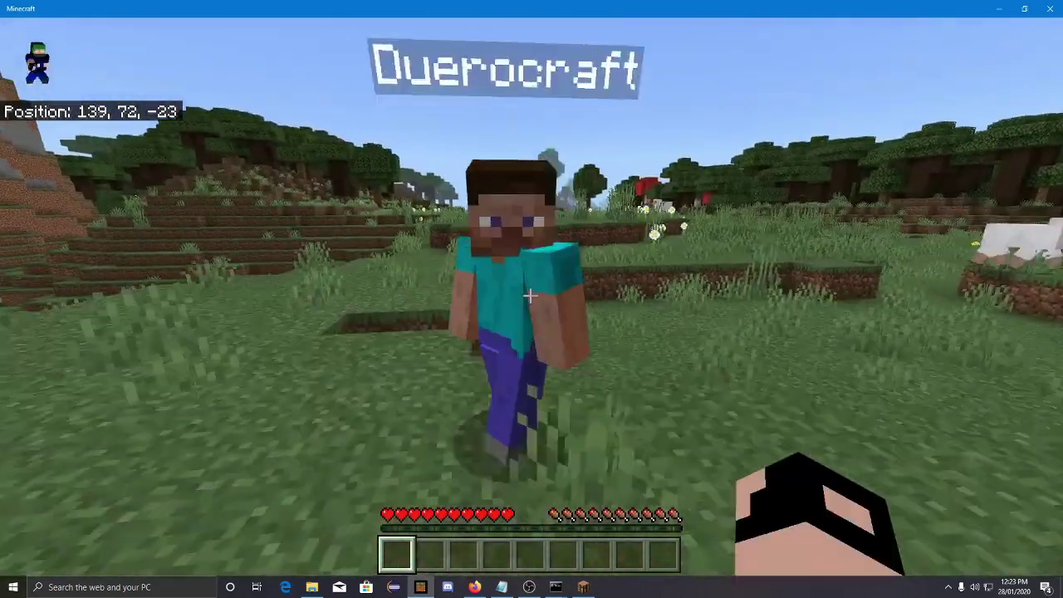
{"action": "left_click", "coordinate": [531, 295]}
{"action": "left_click", "coordinate": [531, 294]}
{"action": "left_click", "coordinate": [531, 295]}
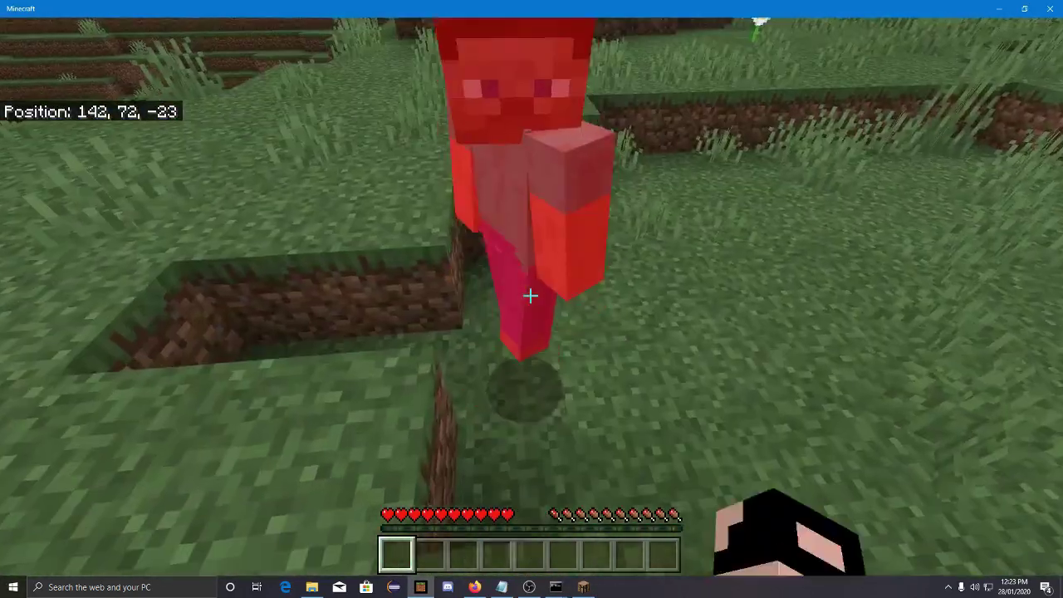
{"action": "left_click", "coordinate": [531, 295]}
{"action": "key", "text": "Escape"}
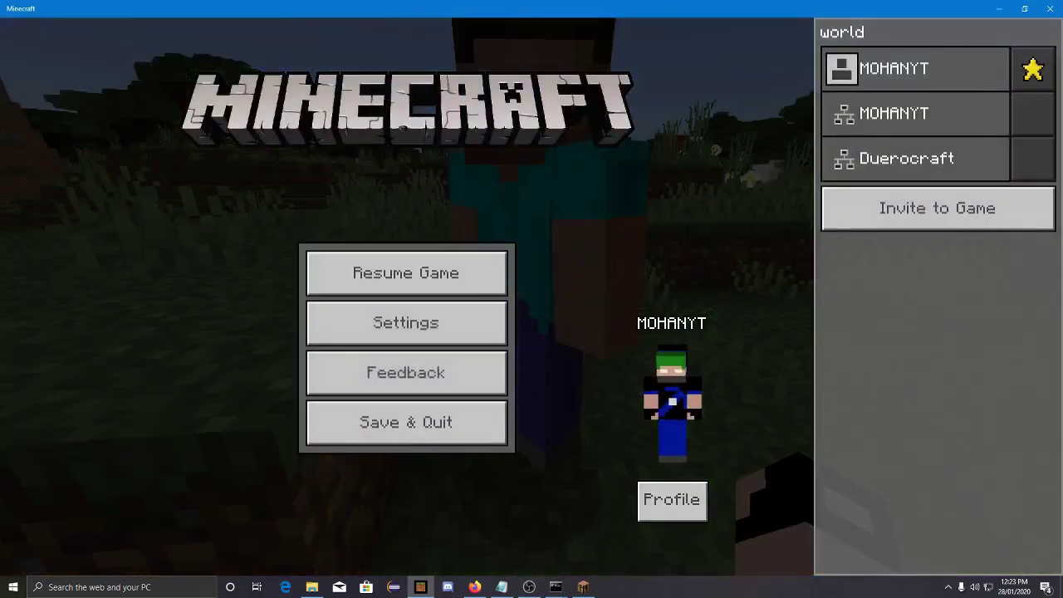
- Switch to the Java client, resume play and hit the Bedrock player's character repeatedly
{"action": "key", "text": "alt+Tab"}
{"action": "key", "text": "Escape"}
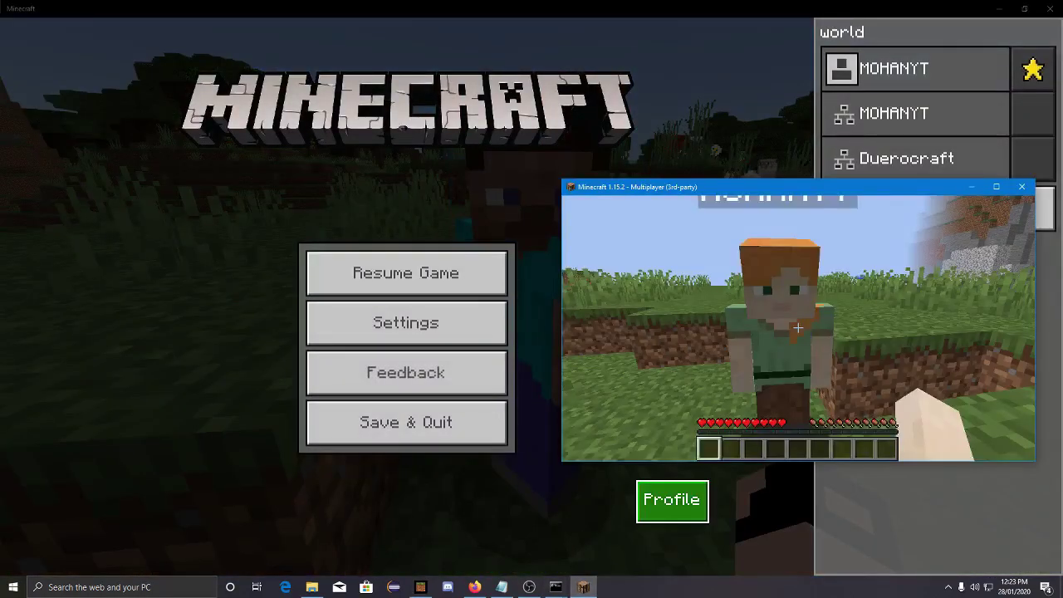
{"action": "left_click", "coordinate": [797, 329]}
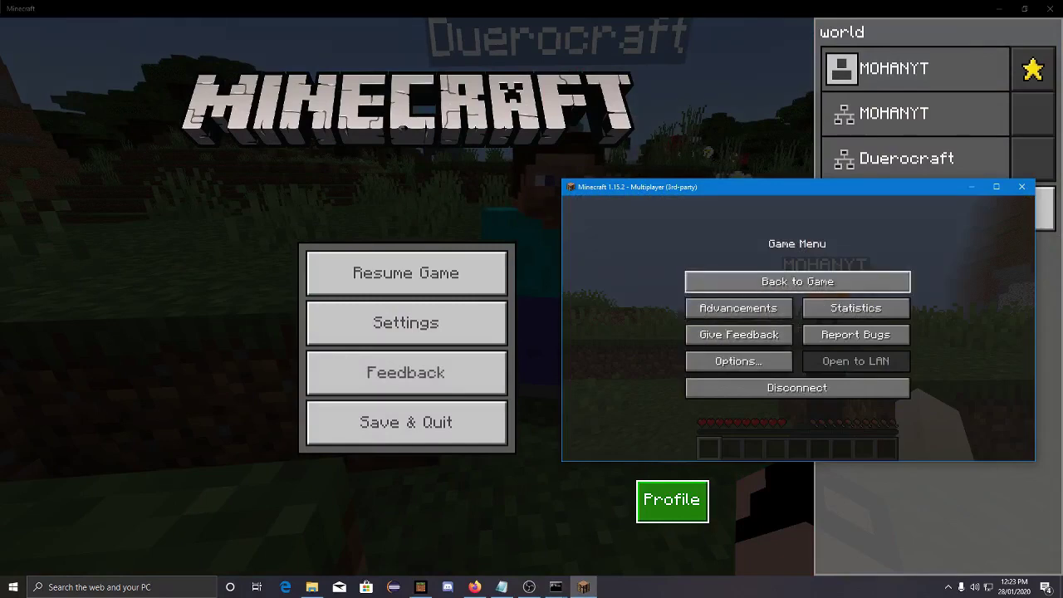
{"action": "left_click", "coordinate": [798, 328]}
{"action": "left_click", "coordinate": [797, 328]}
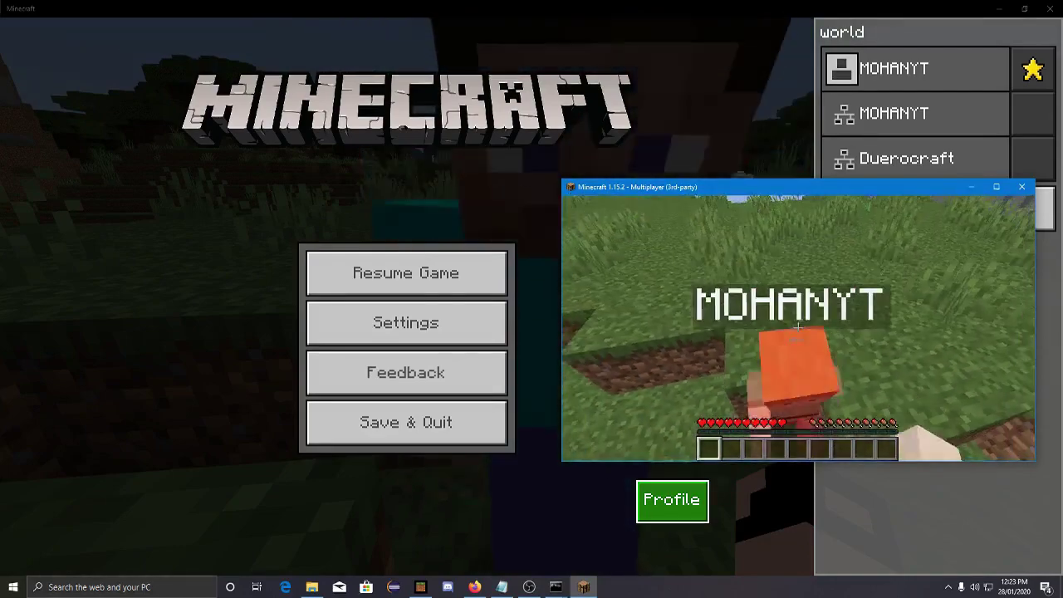
{"action": "left_click", "coordinate": [798, 328]}
{"action": "left_click", "coordinate": [797, 328]}
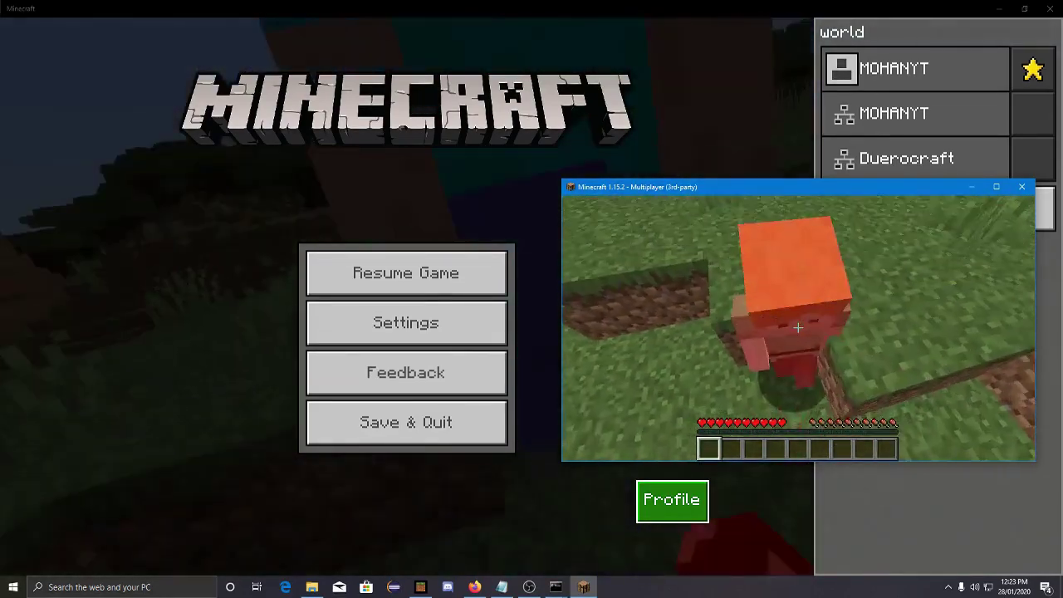
- Return to the Bedrock game, hit the Java player repeatedly, and pause to switch back to the Java client
{"action": "key", "text": "alt+Tab"}
{"action": "key", "text": "Escape"}
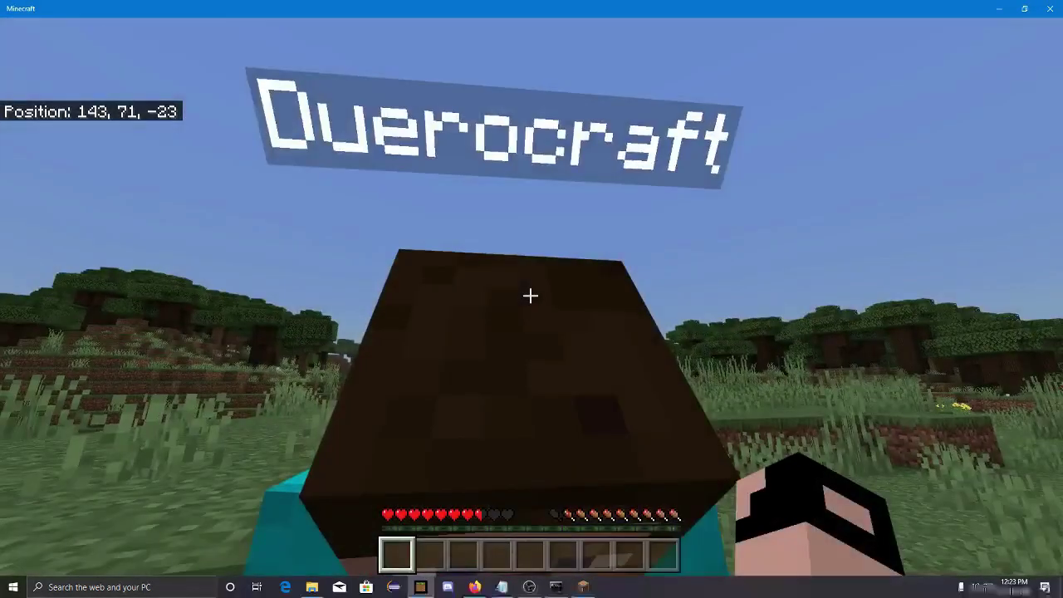
{"action": "left_click", "coordinate": [530, 295]}
{"action": "left_click", "coordinate": [530, 295]}
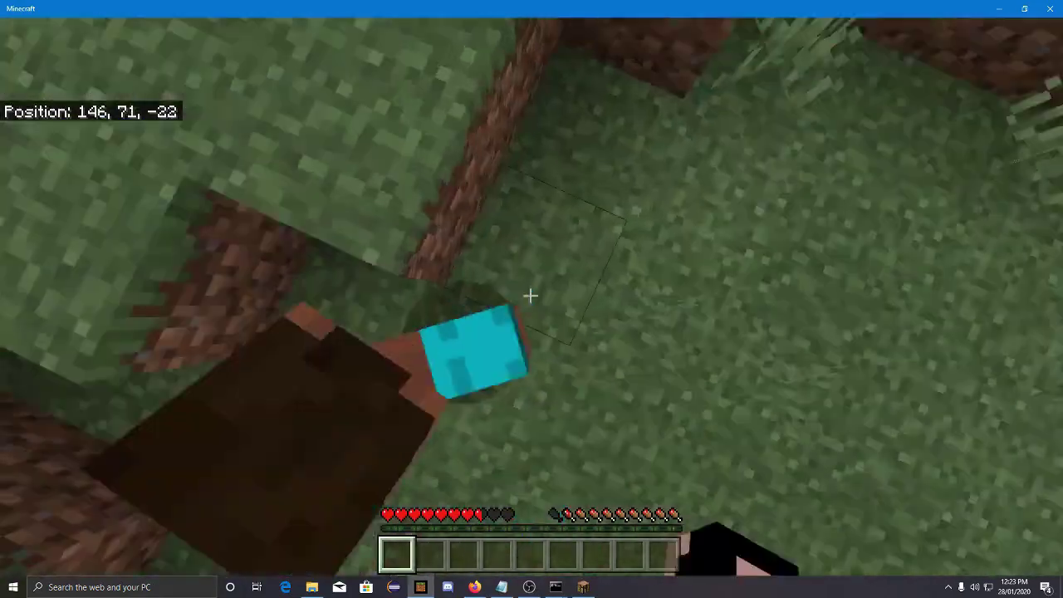
{"action": "left_click", "coordinate": [530, 295]}
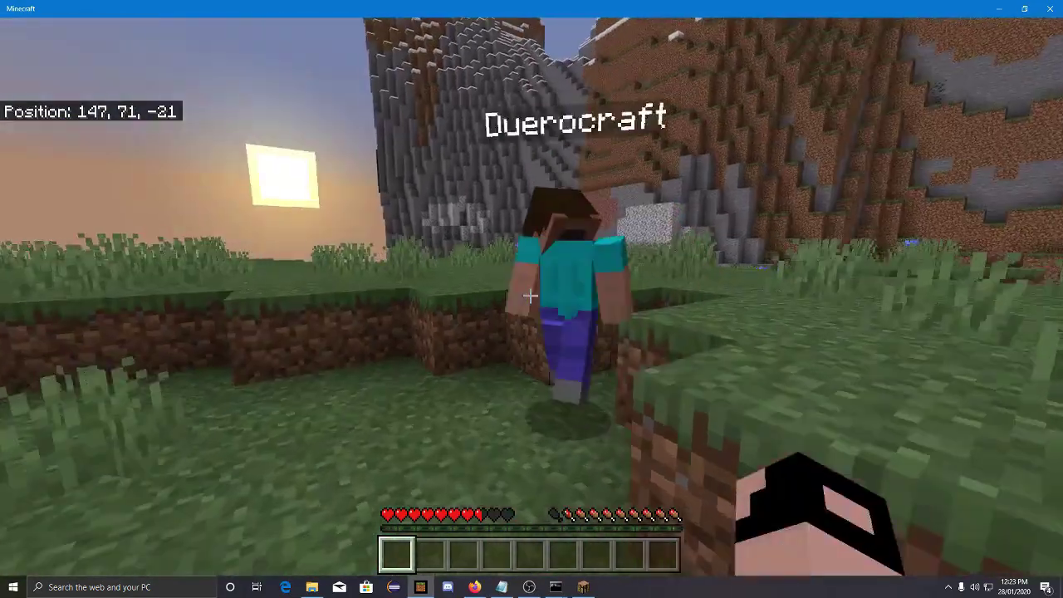
{"action": "left_click", "coordinate": [530, 295]}
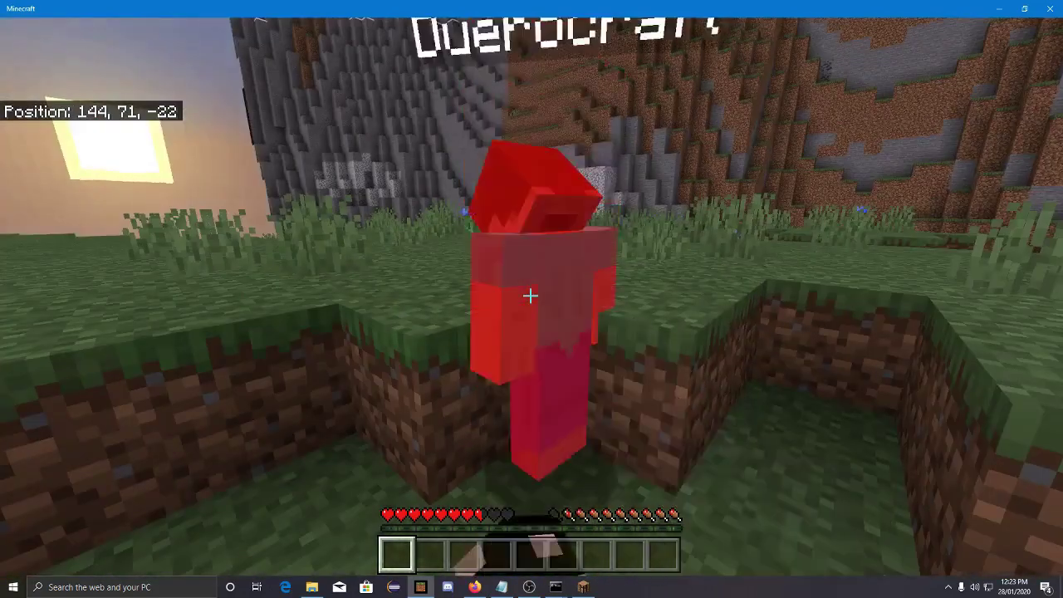
{"action": "left_click", "coordinate": [530, 295]}
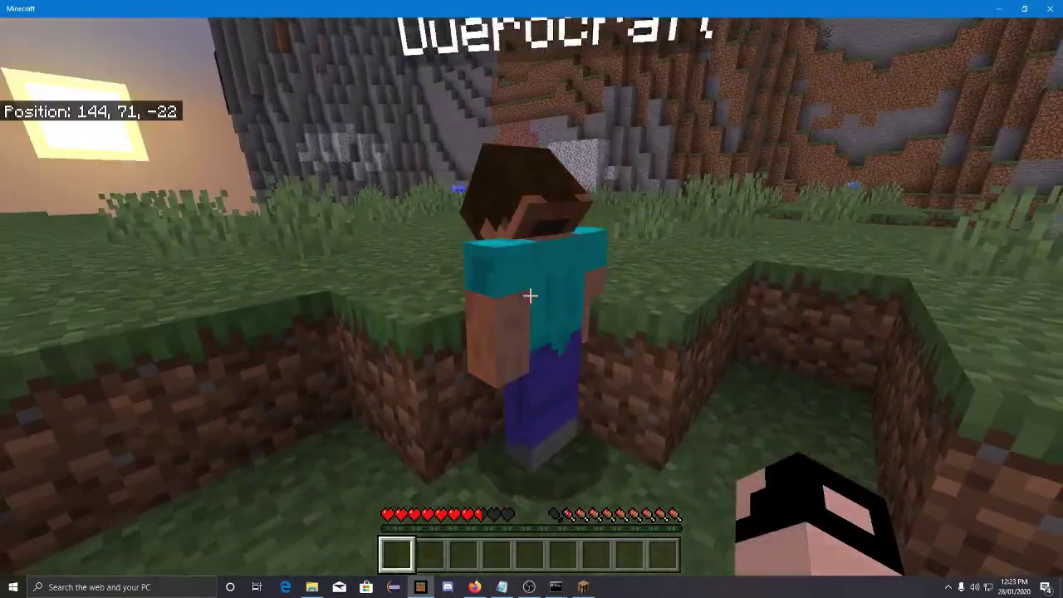
{"action": "left_click", "coordinate": [530, 295]}
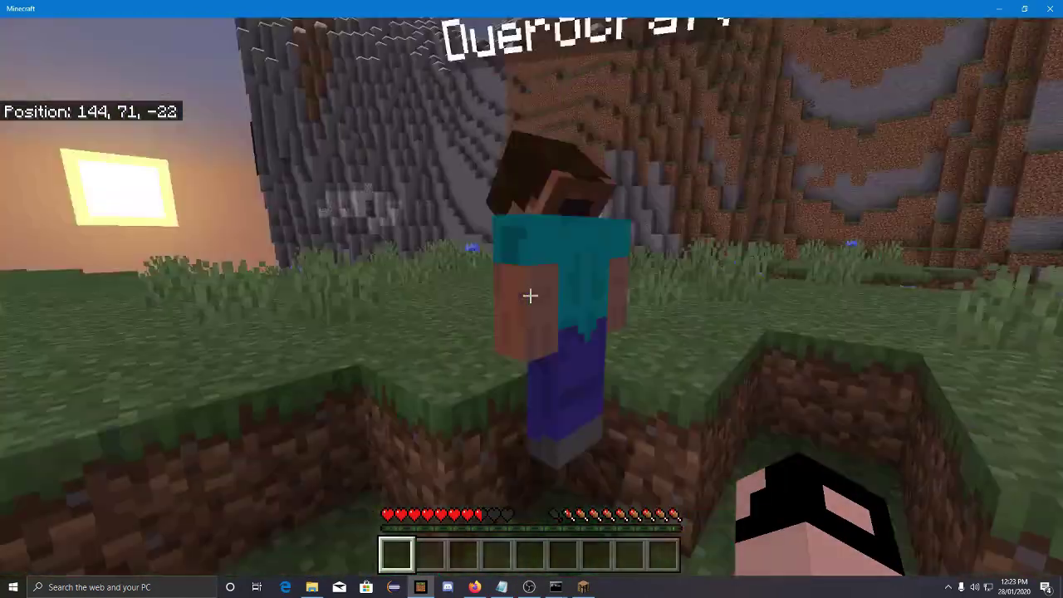
{"action": "left_click", "coordinate": [530, 295]}
{"action": "key", "text": "Escape"}
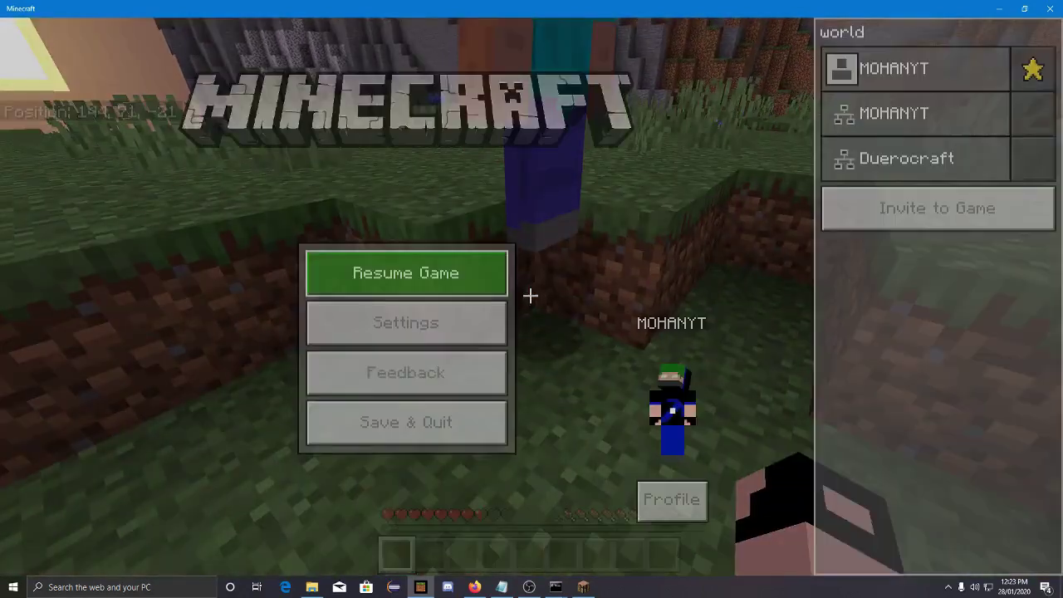
{"action": "key", "text": "alt+Tab"}
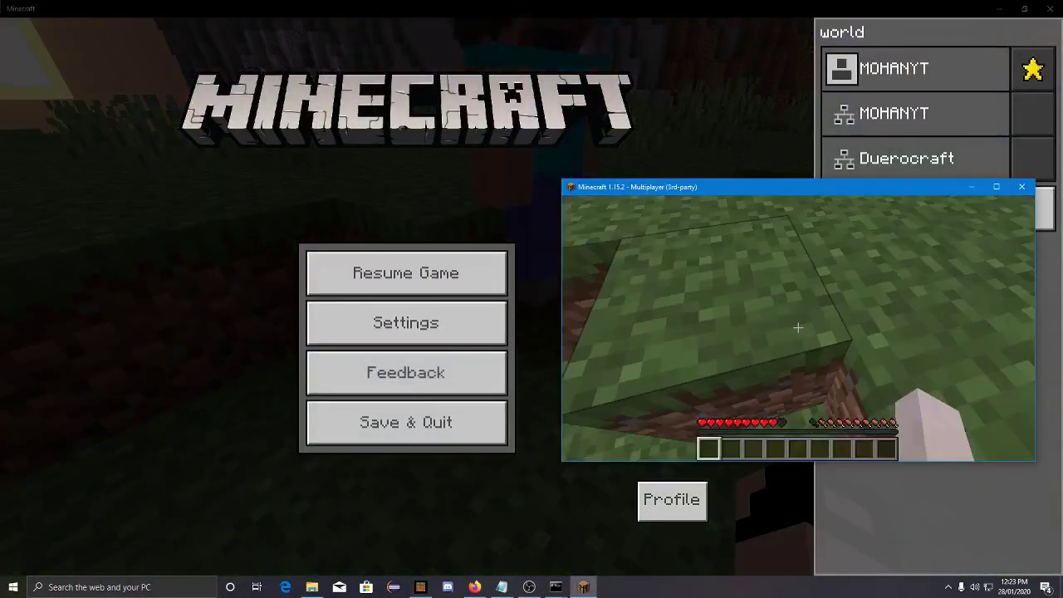
- Move the Java player around the grass and hit the Bedrock player's character repeatedly, including the sheep beside it
{"action": "left_click", "coordinate": [797, 328]}
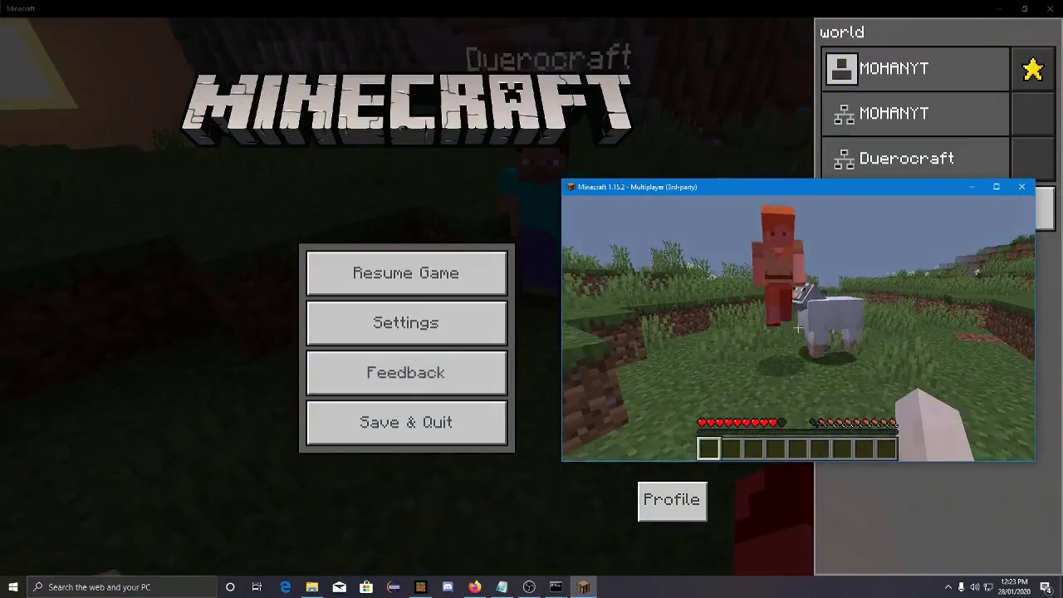
{"action": "left_click", "coordinate": [797, 328]}
{"action": "left_click", "coordinate": [798, 328]}
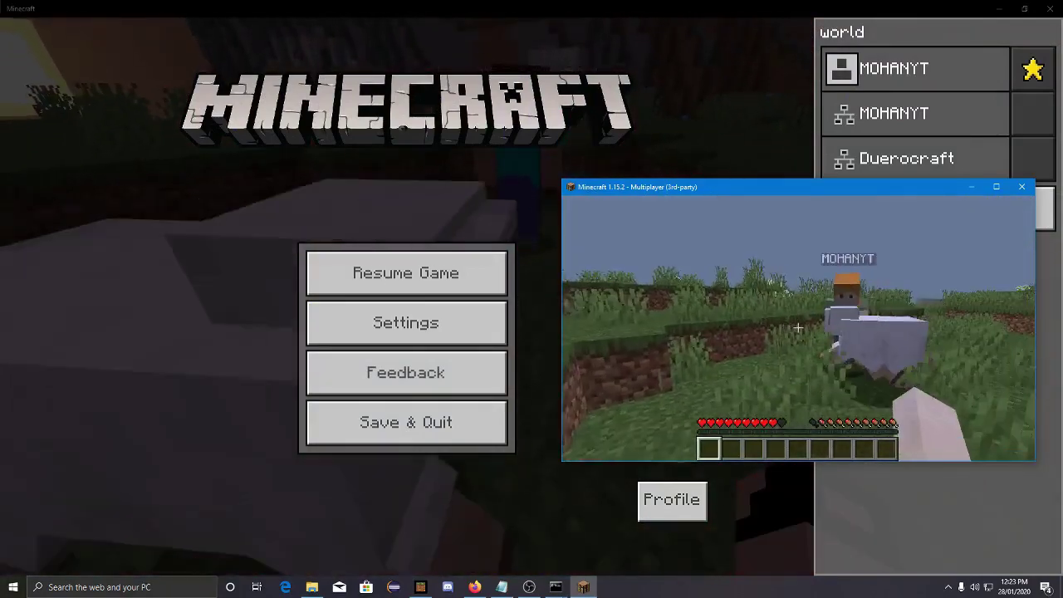
{"action": "left_click", "coordinate": [798, 328]}
{"action": "left_click", "coordinate": [797, 328]}
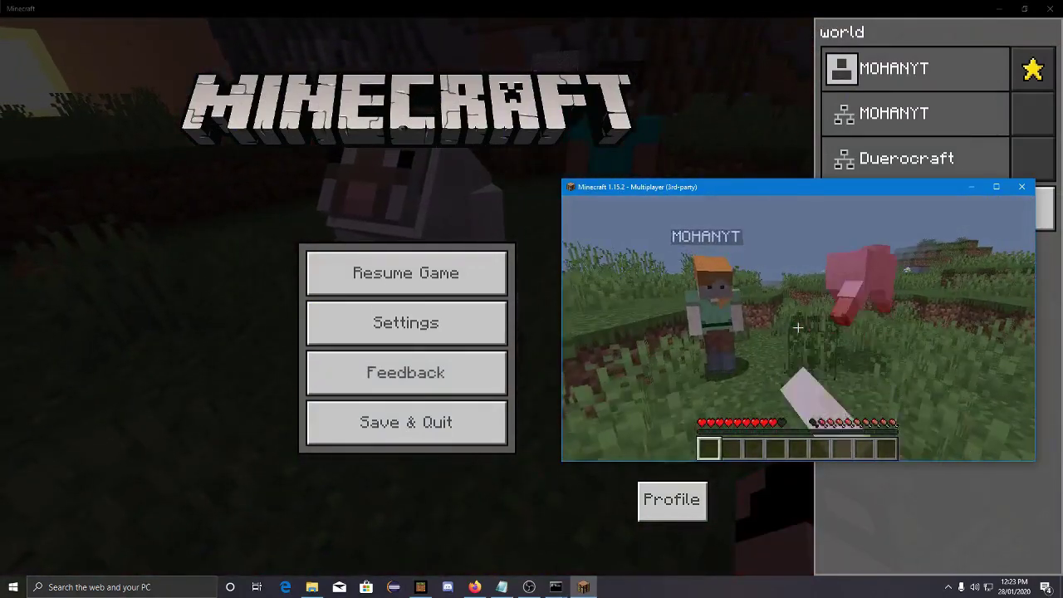
{"action": "left_click", "coordinate": [797, 328]}
{"action": "left_click", "coordinate": [798, 328]}
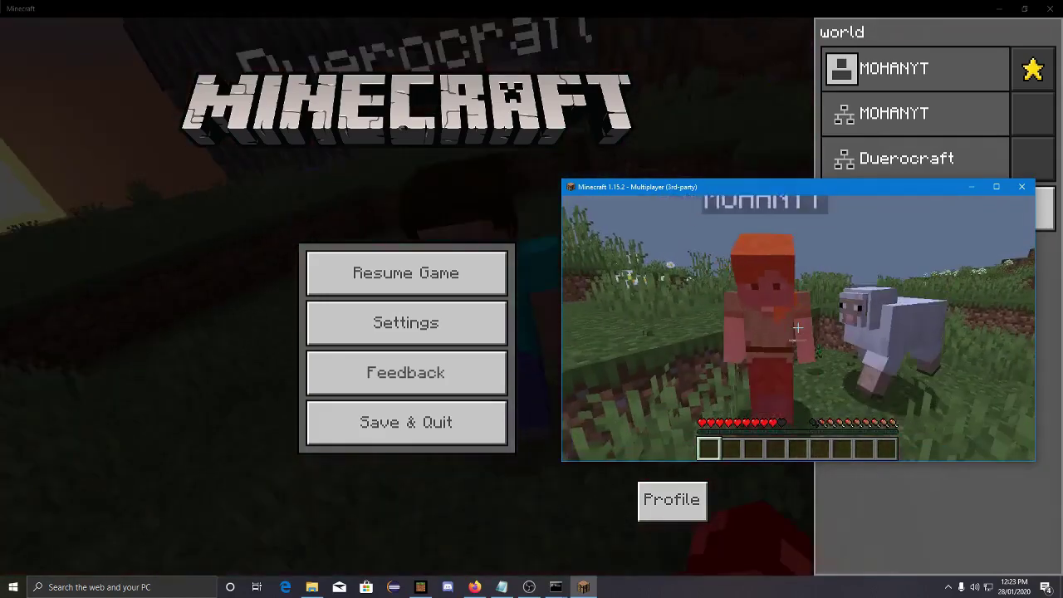
{"action": "left_click", "coordinate": [797, 328]}
{"action": "left_click", "coordinate": [797, 328]}
{"action": "left_click", "coordinate": [797, 328]}
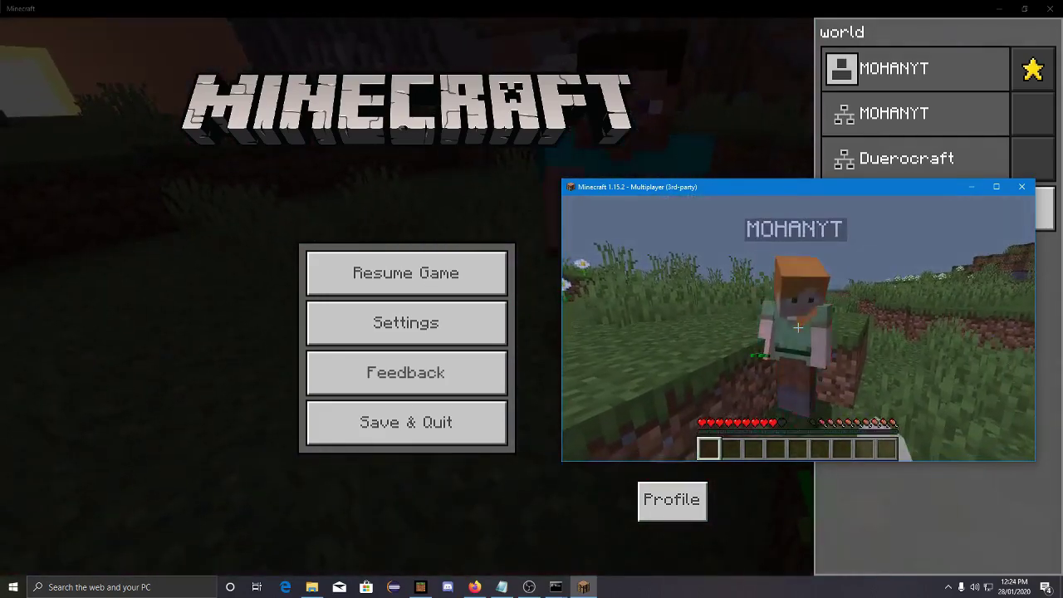
{"action": "left_click", "coordinate": [798, 328]}
{"action": "left_click", "coordinate": [798, 328]}
{"action": "left_click", "coordinate": [797, 328]}
{"action": "left_click", "coordinate": [797, 329]}
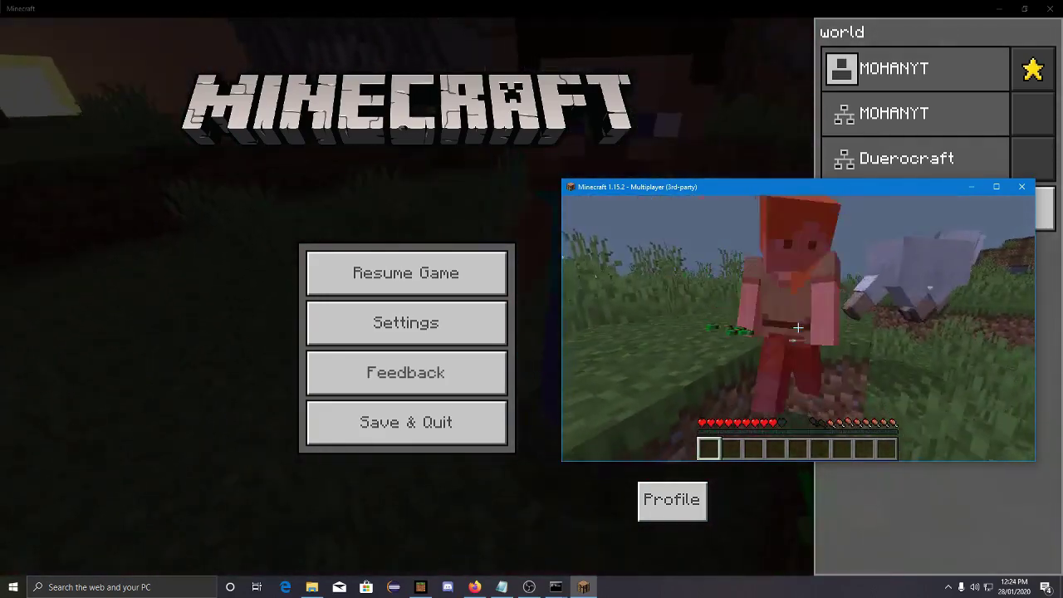
{"action": "left_click", "coordinate": [798, 328]}
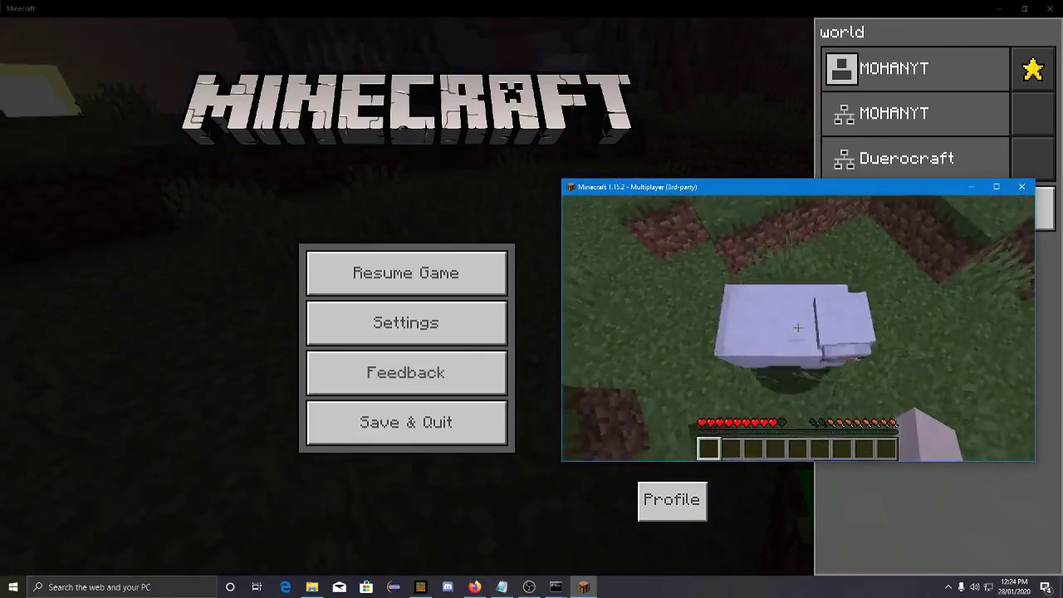
- Switch to the server console, make the Java player a server operator with the op command, and return to the Java client
{"action": "key", "text": "alt+Tab"}
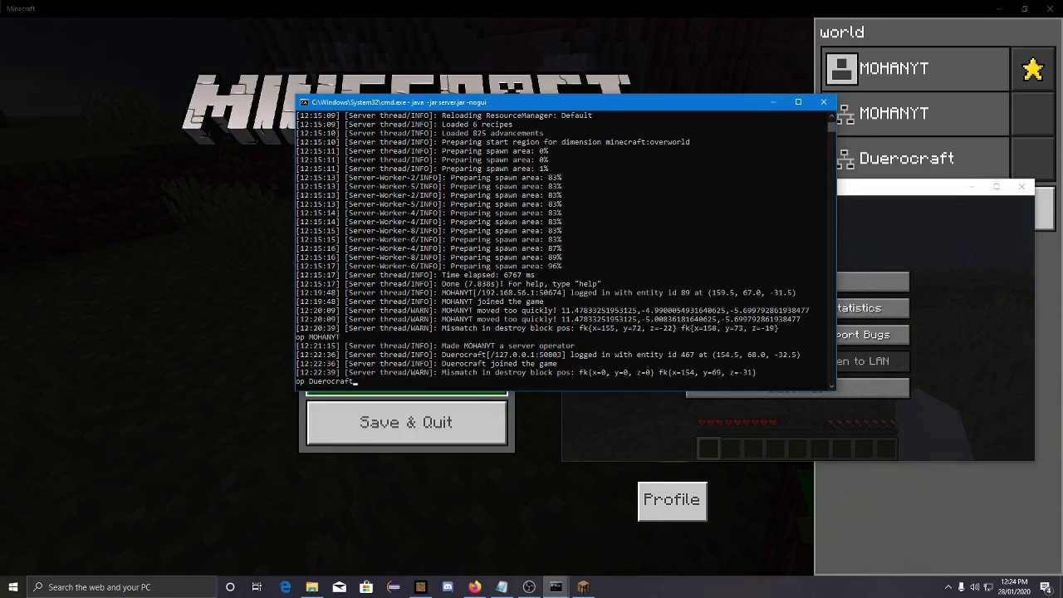
{"action": "key", "text": "Return"}
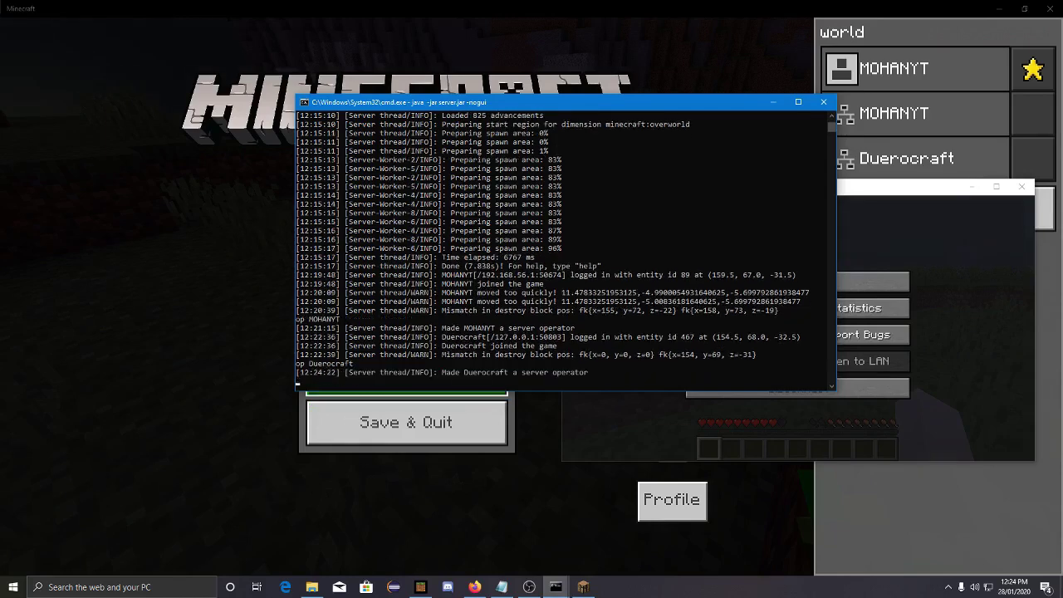
{"action": "key", "text": "alt+Tab"}
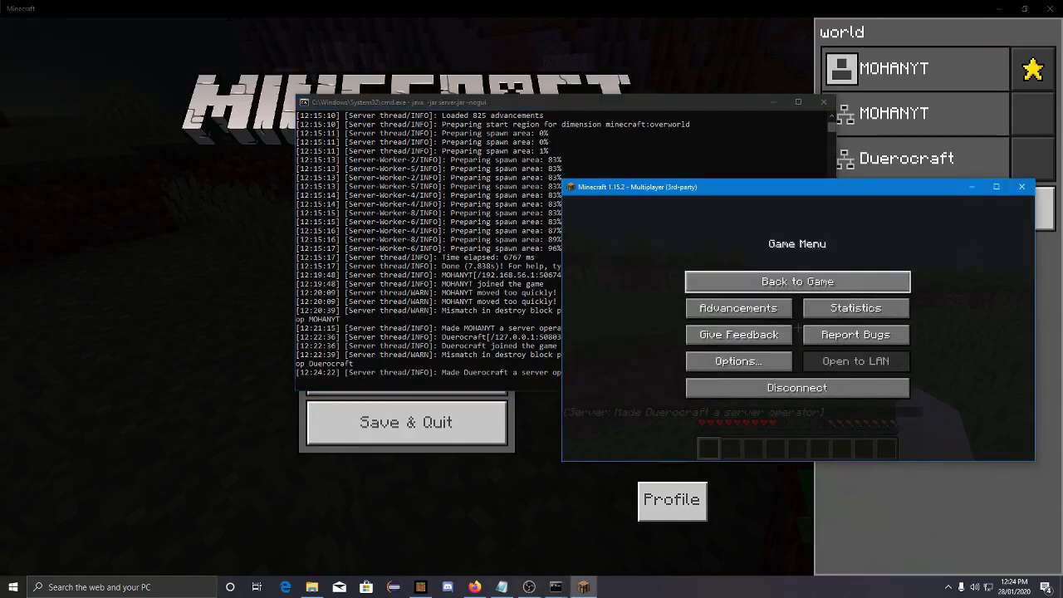
- Resume the Java game and set the player's game mode to creative with the command /gamemode creative
{"action": "left_click", "coordinate": [785, 280]}
{"action": "type", "text": "/"}
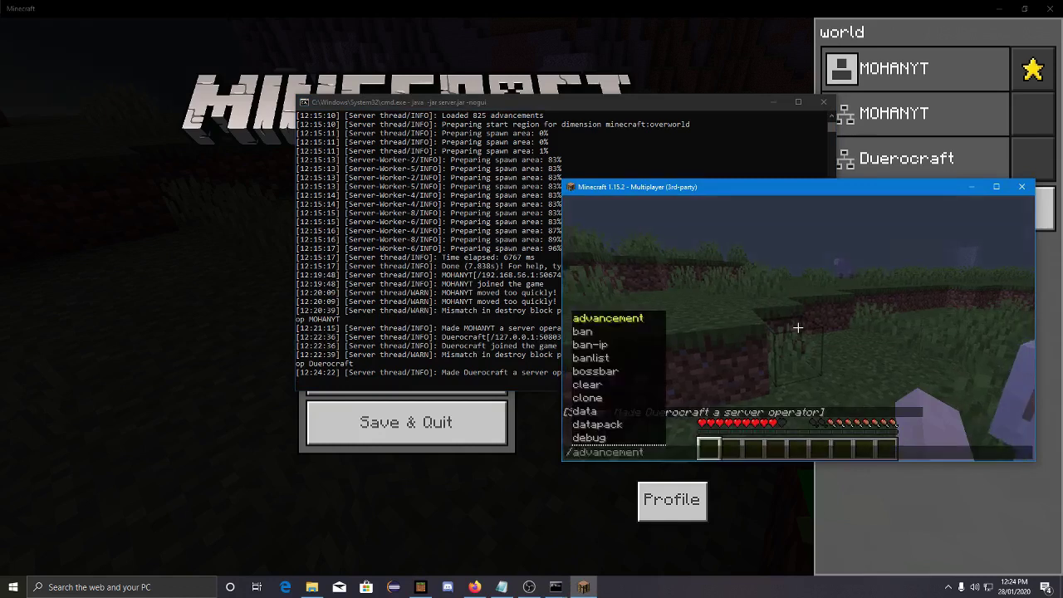
{"action": "type", "text": "gamemode "}
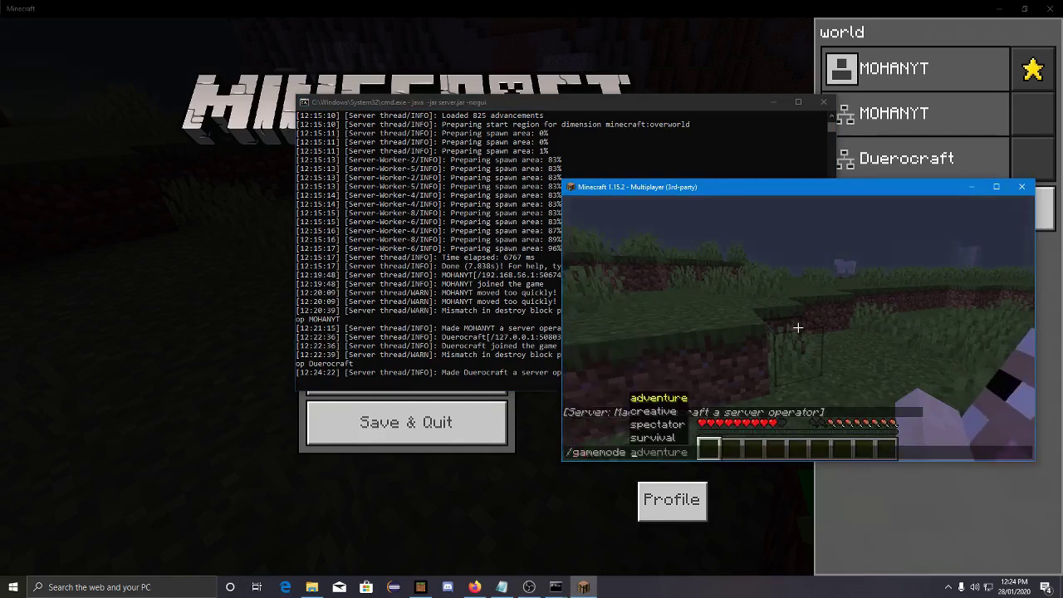
{"action": "type", "text": "cr"}
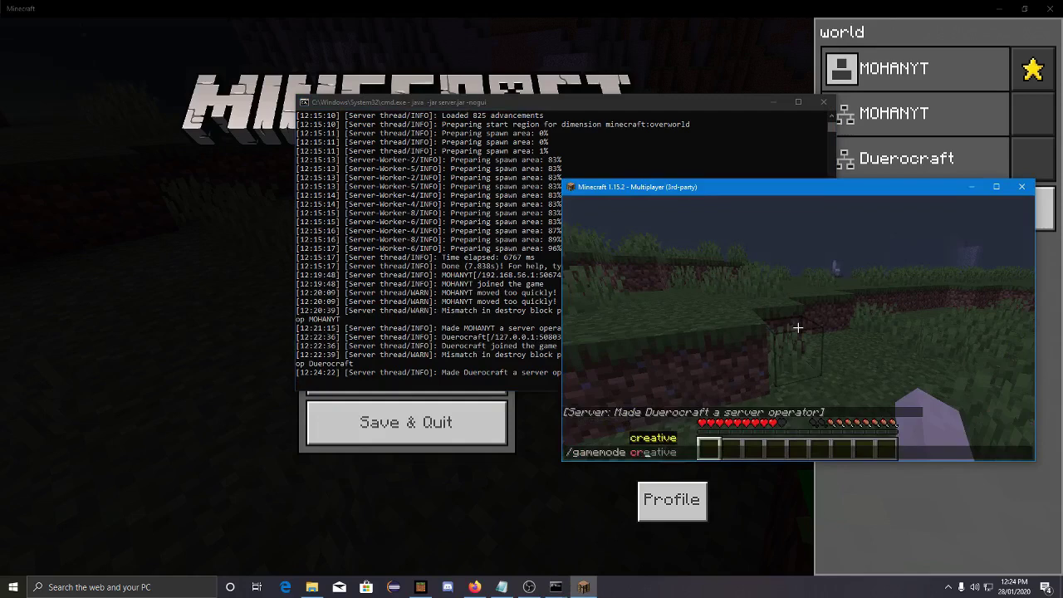
{"action": "type", "text": "eative"}
{"action": "key", "text": "Return"}
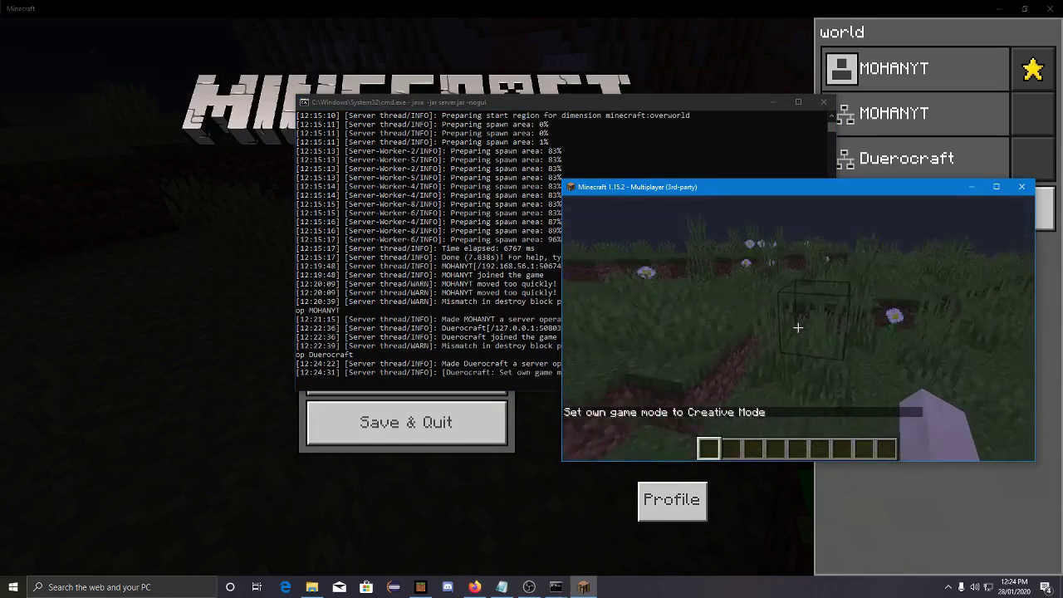
- Browse the creative item search, Combat and Tools categories, take a Curse of Vanishing enchanted book, and give it to the Bedrock player
{"action": "key", "text": "e"}
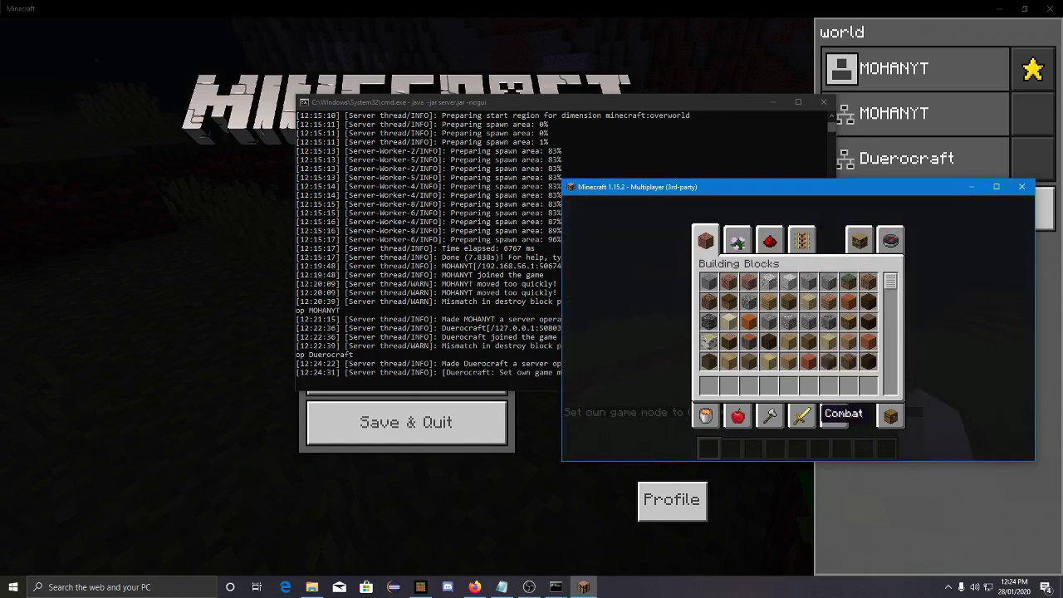
{"action": "left_click", "coordinate": [891, 240]}
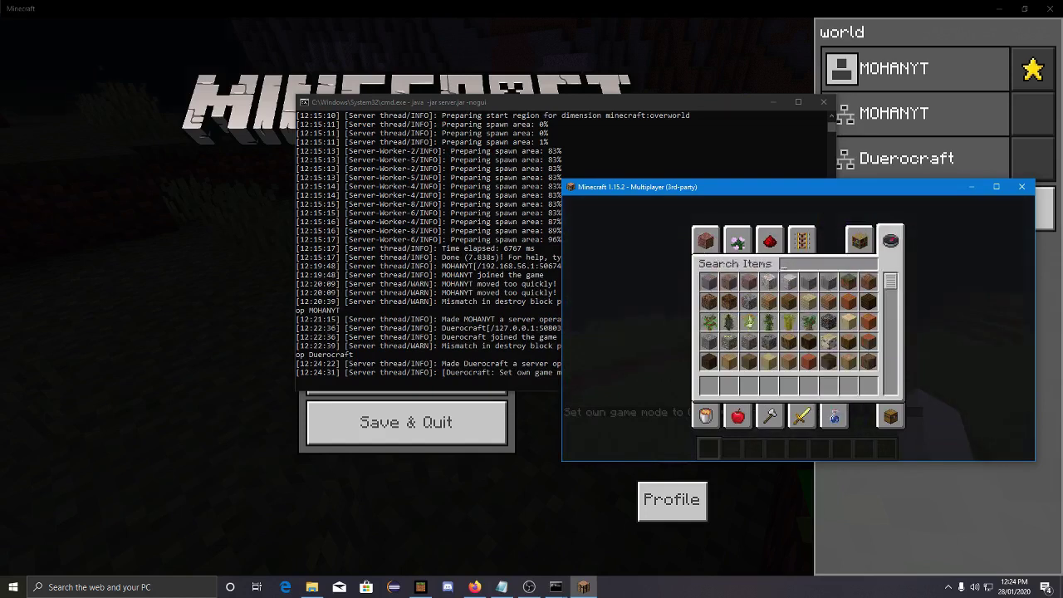
{"action": "type", "text": "s"}
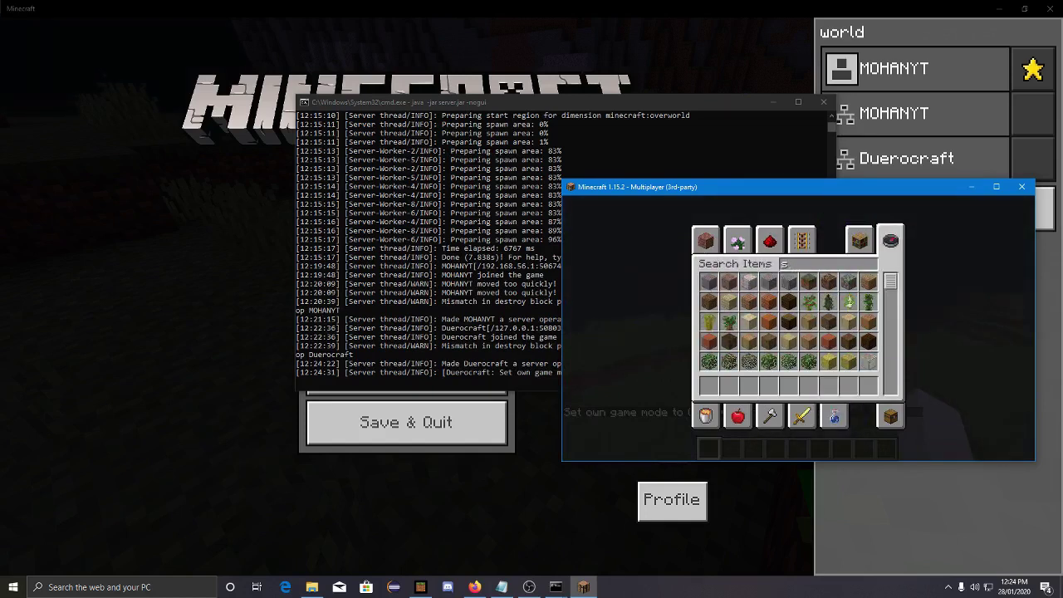
{"action": "left_click", "coordinate": [802, 416]}
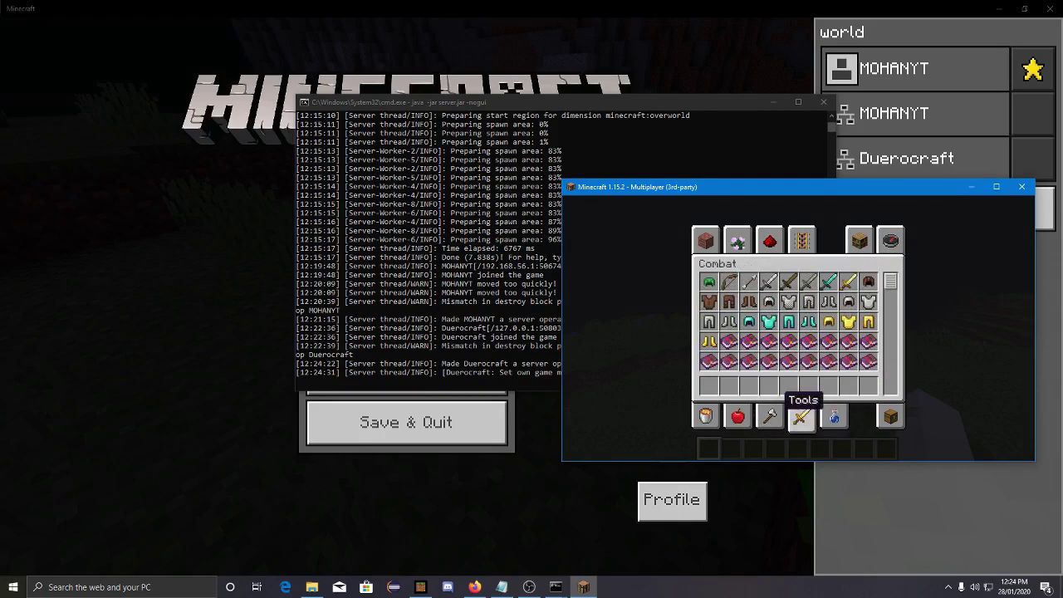
{"action": "left_click", "coordinate": [770, 416]}
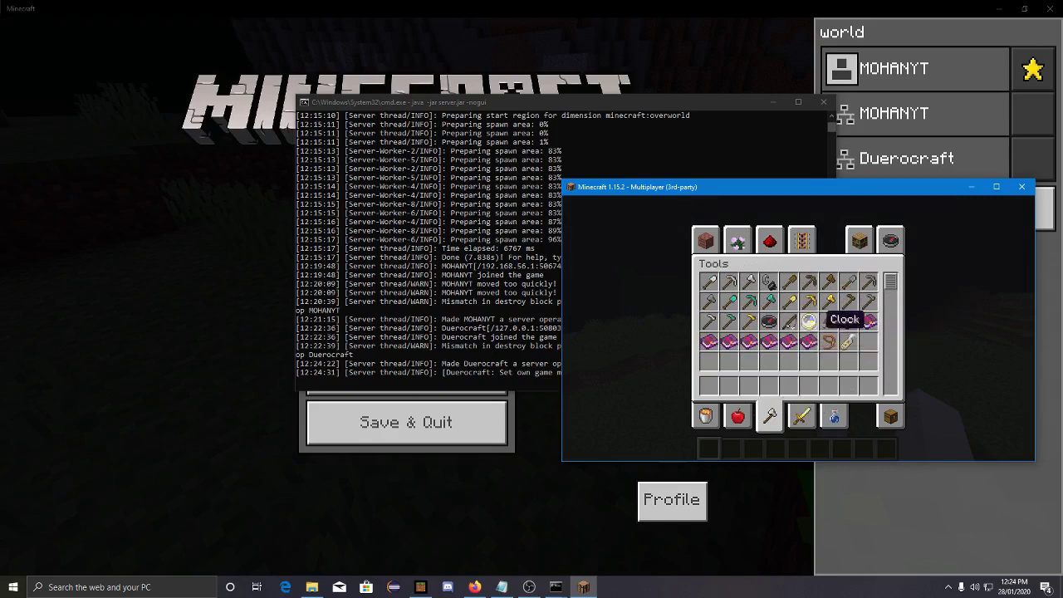
{"action": "key", "text": "e"}
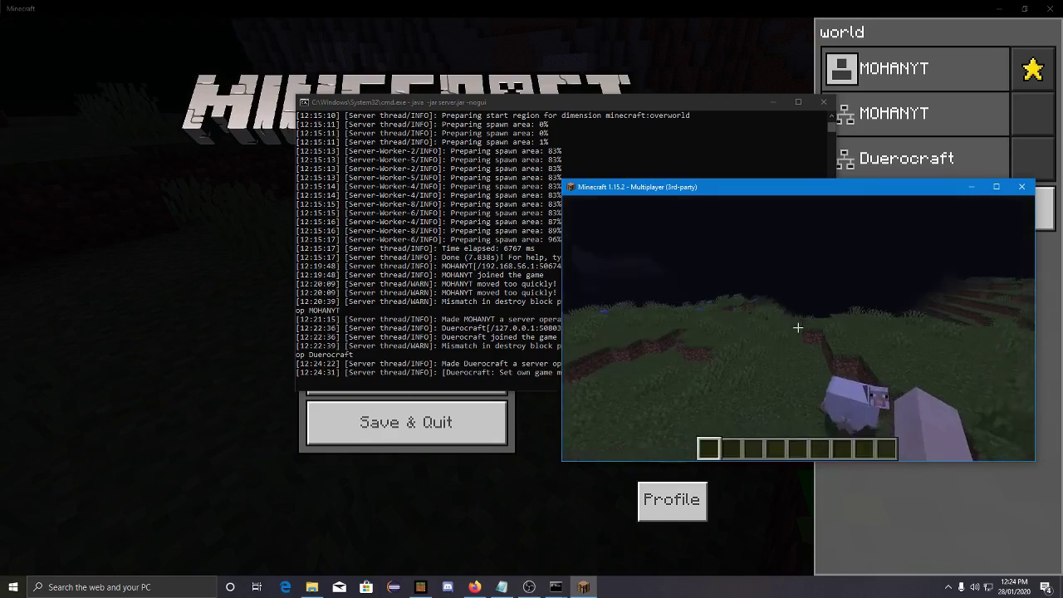
{"action": "key", "text": "e"}
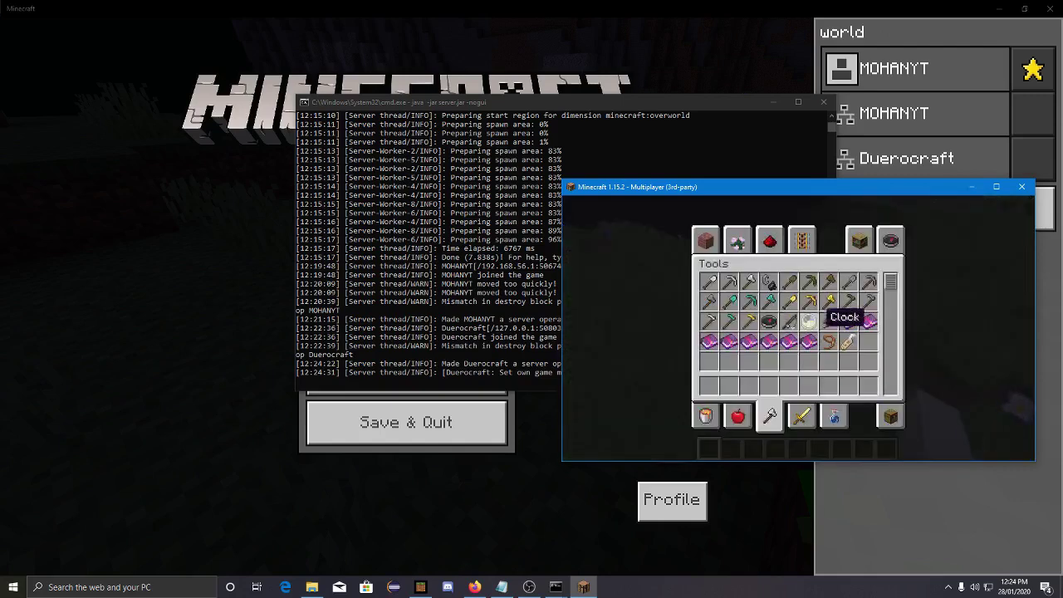
{"action": "left_click", "coordinate": [706, 416]}
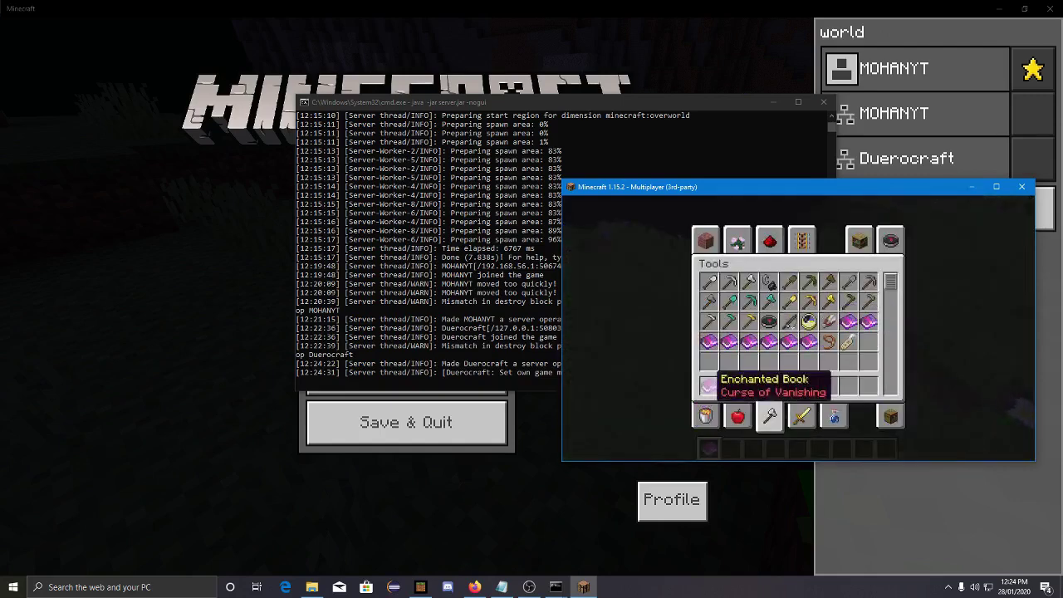
{"action": "key", "text": "e"}
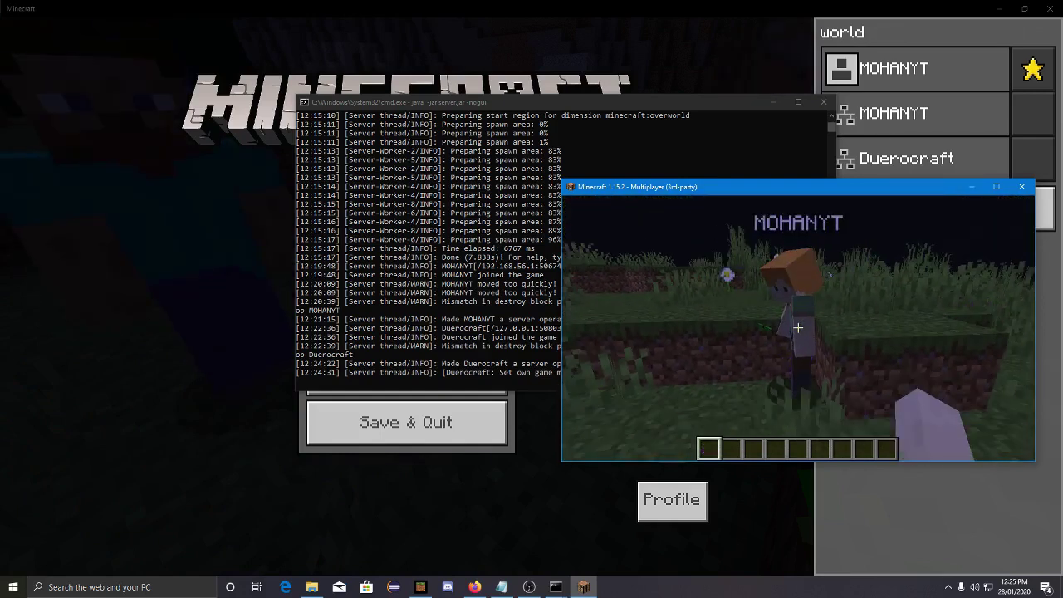
- Pause the Java client, resume the Bedrock game, hold the Enchanted Book and inspect it in the inventory
{"action": "key", "text": "Escape"}
{"action": "key", "text": "alt+Tab"}
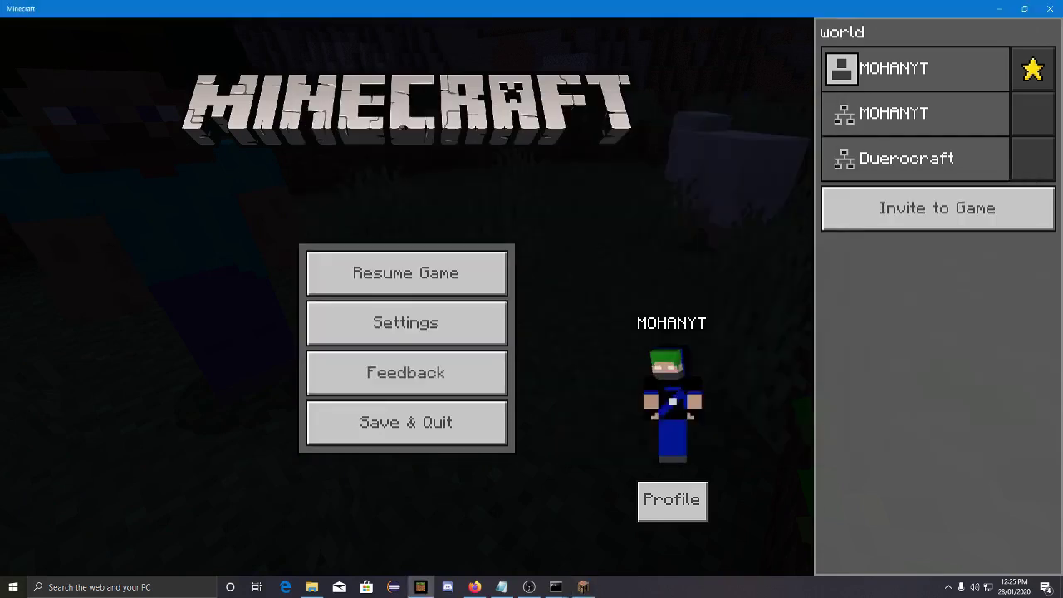
{"action": "key", "text": "Escape"}
{"action": "key", "text": "2"}
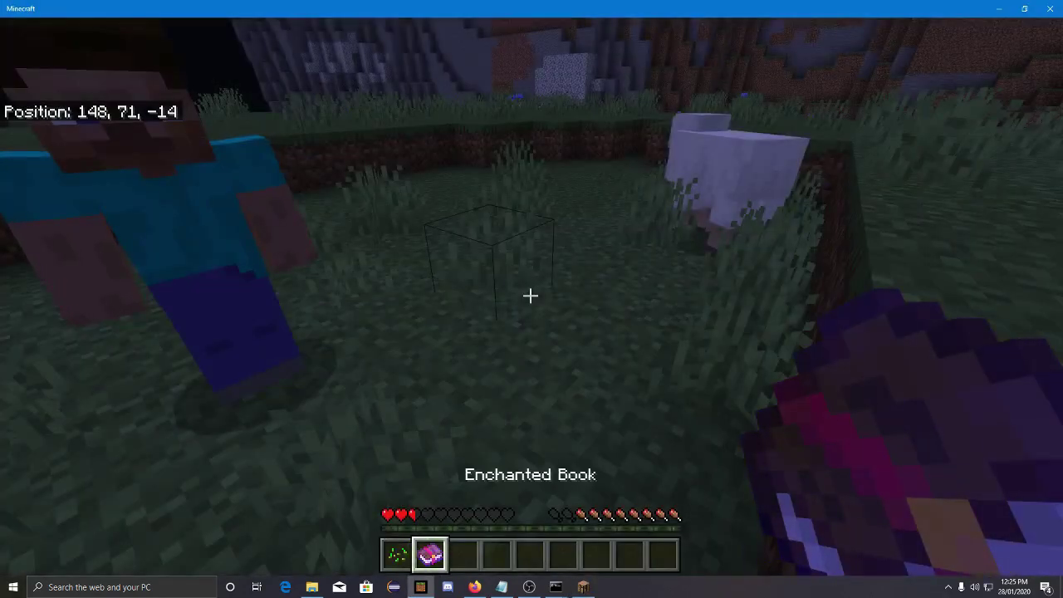
{"action": "key", "text": "e"}
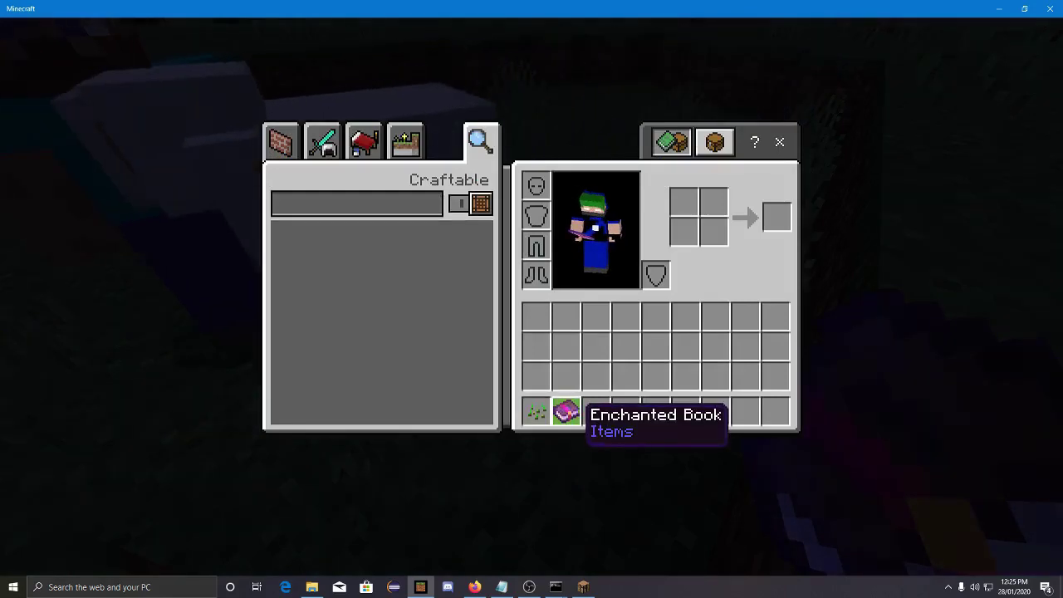
{"action": "key", "text": "e"}
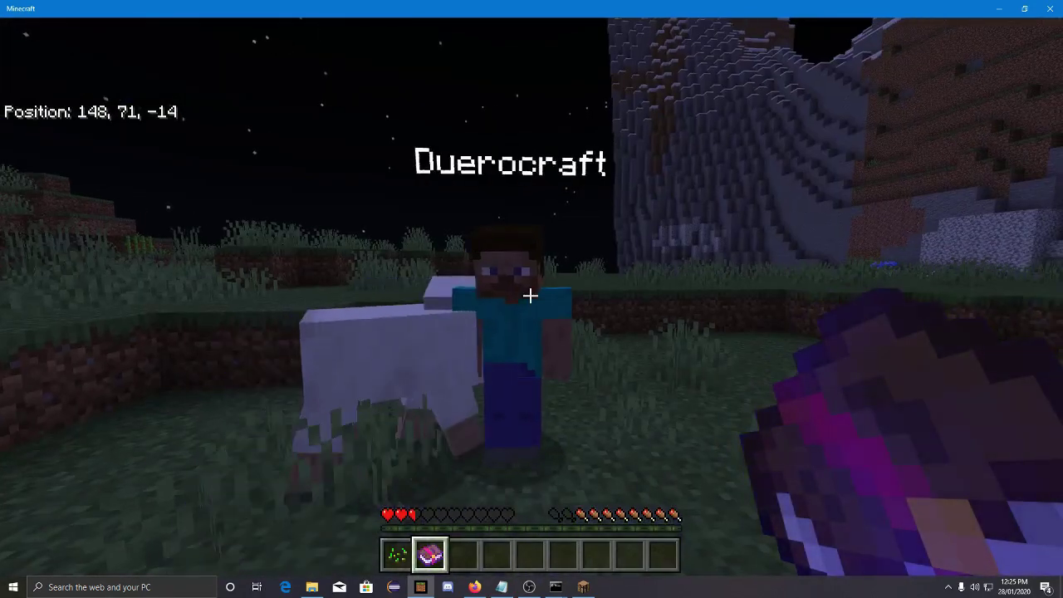
- Check the Bedrock inventory once more and drop the Enchanted Book in front of the Java player
{"action": "scroll", "coordinate": [531, 296], "scroll_direction": "down", "scroll_amount": 1}
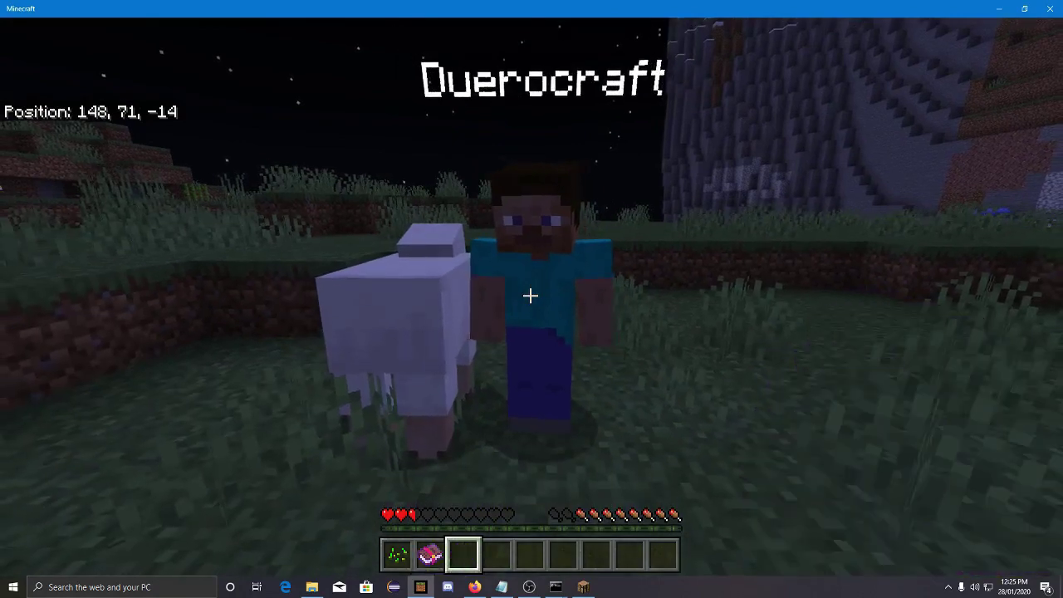
{"action": "scroll", "coordinate": [531, 295], "scroll_direction": "up", "scroll_amount": 1}
{"action": "key", "text": "e"}
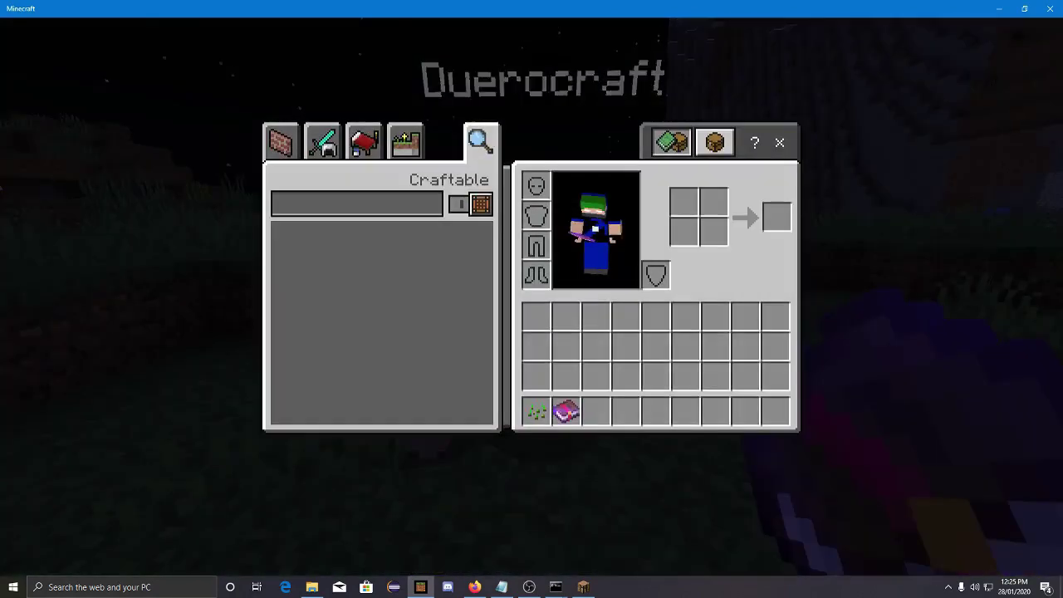
{"action": "key", "text": "e"}
{"action": "key", "text": "q"}
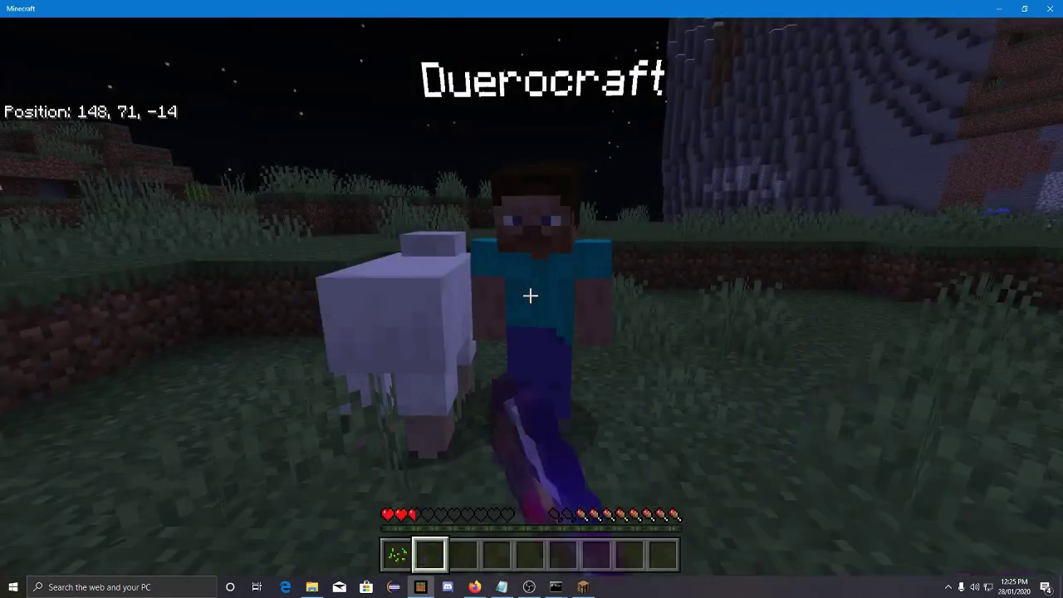
- Pause Bedrock and resume the Java client, add a diamond sword from the creative inventory, and drop it for the Bedrock player
{"action": "key", "text": "Escape"}
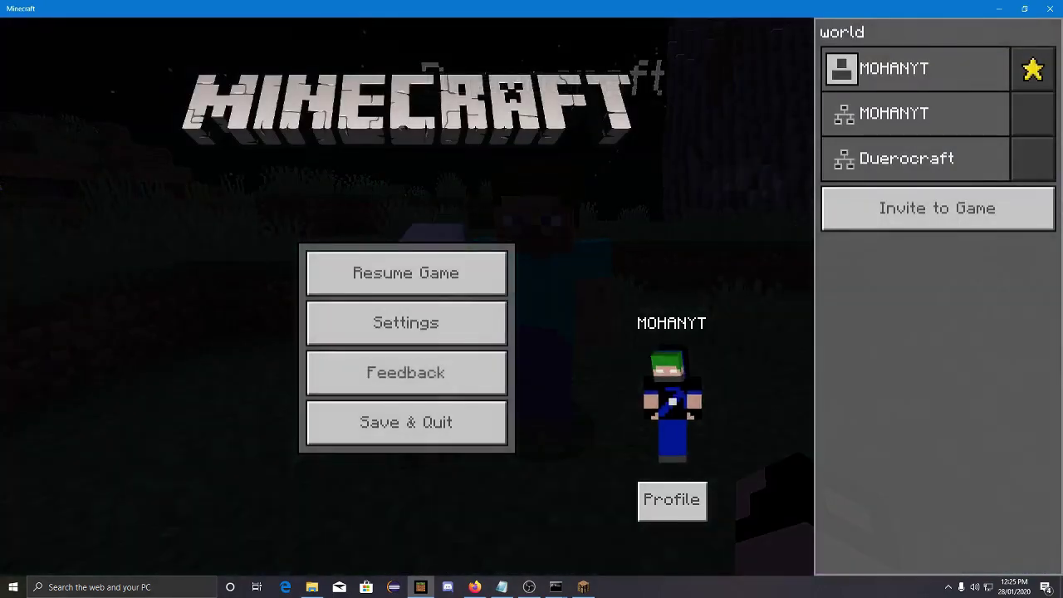
{"action": "key", "text": "alt+Tab"}
{"action": "key", "text": "Escape"}
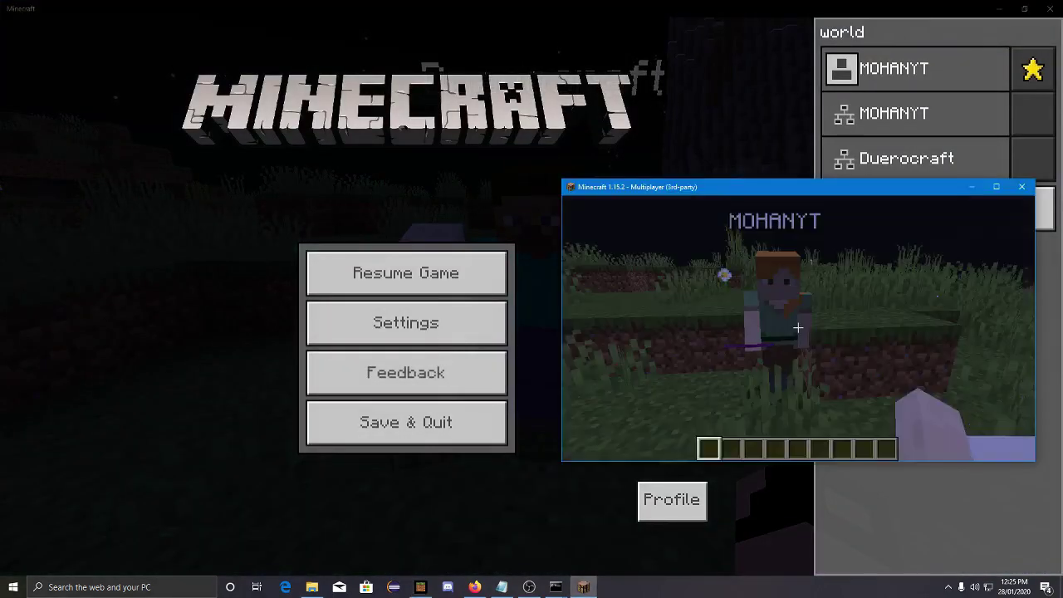
{"action": "key", "text": "e"}
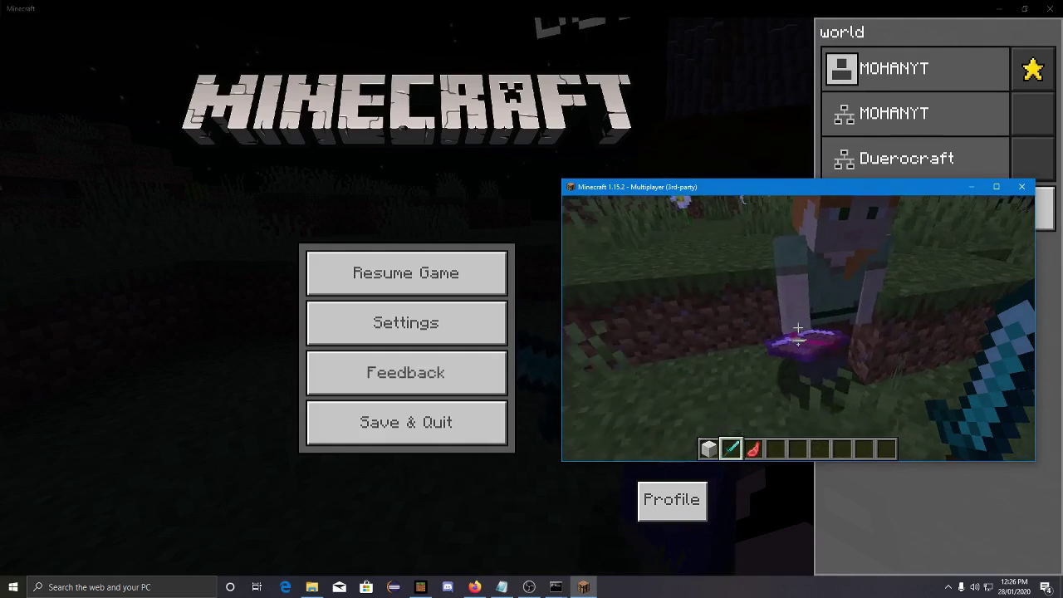
{"action": "key", "text": "q"}
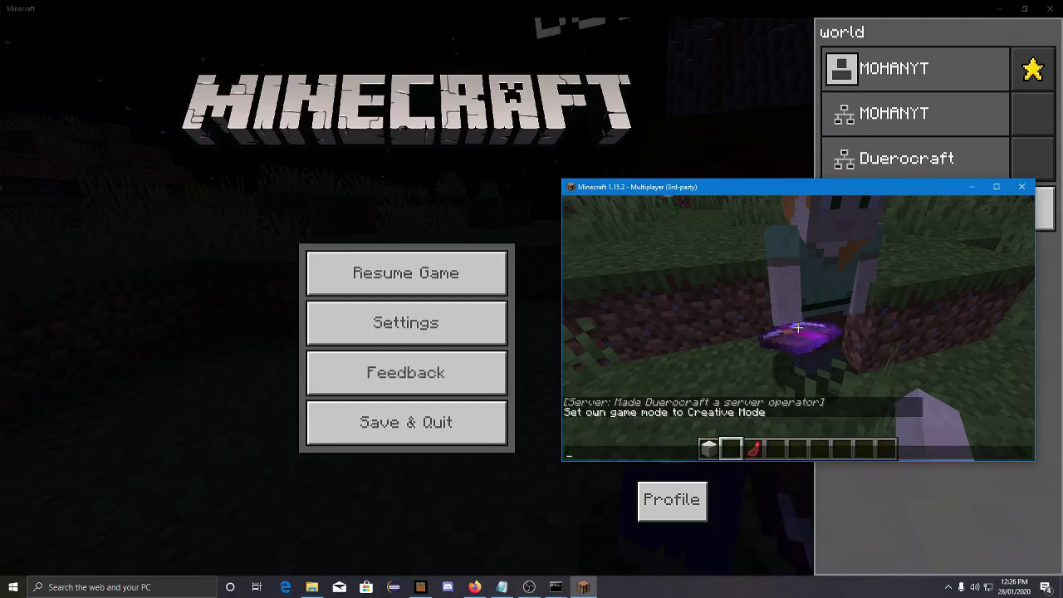
- Return to the Bedrock game, resume play and hold the received Diamond Sword
{"action": "left_click", "coordinate": [406, 272]}
{"action": "left_click", "coordinate": [406, 272]}
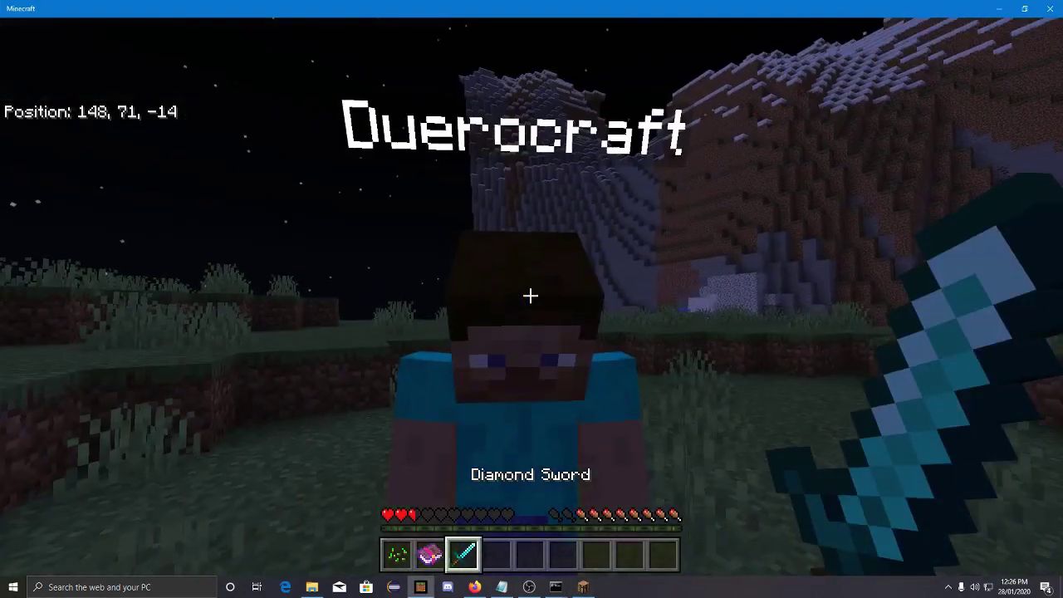
- Swing the Diamond Sword in front of the Java player, pause the Bedrock game and return to active play in the Java client
{"action": "left_click", "coordinate": [531, 295]}
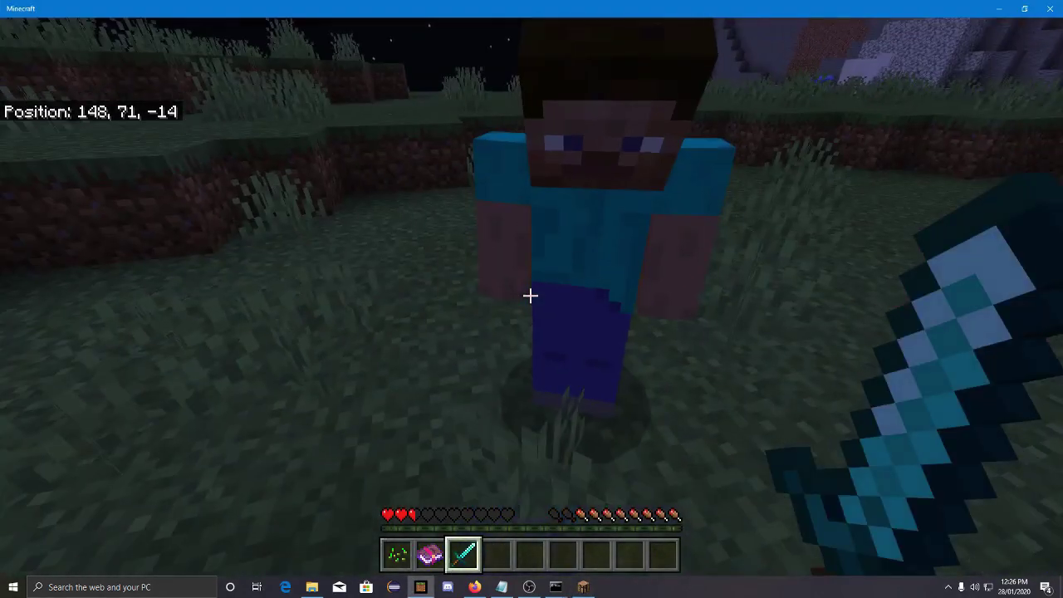
{"action": "left_click", "coordinate": [531, 295]}
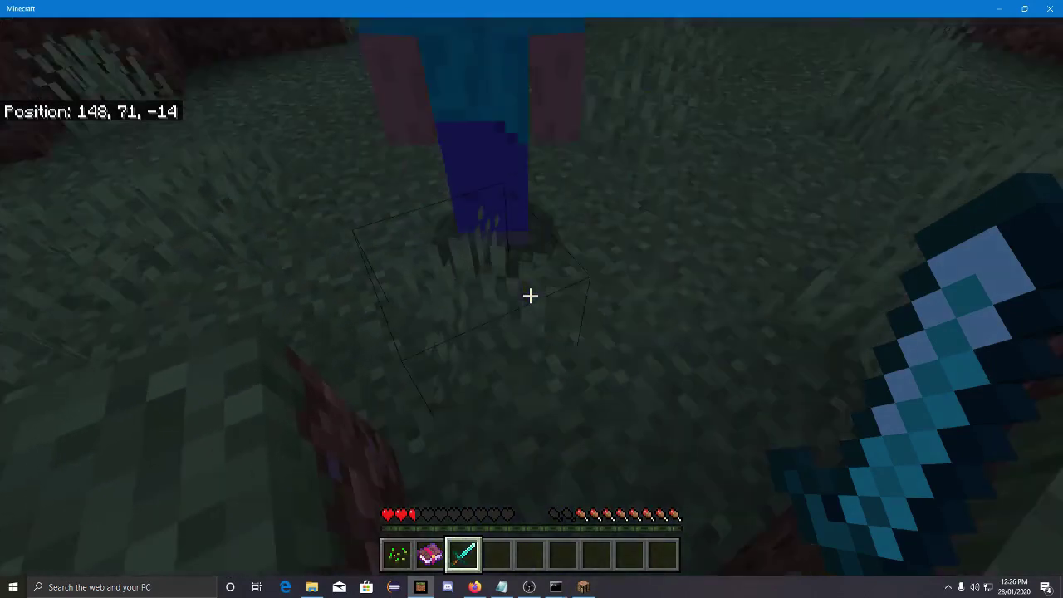
{"action": "key", "text": "Escape"}
{"action": "key", "text": "alt+Tab"}
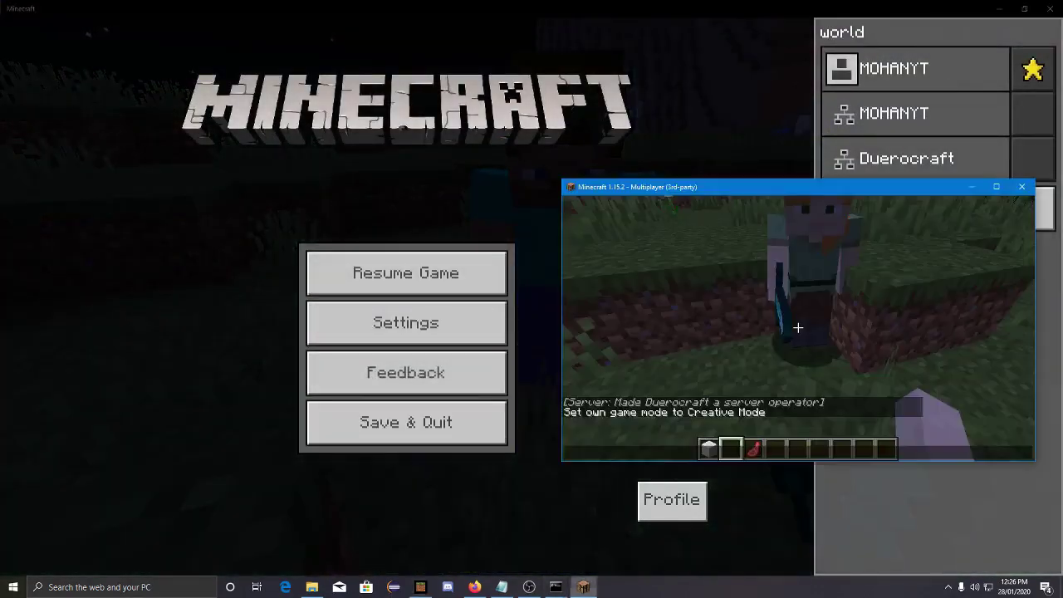
{"action": "key", "text": "Escape"}
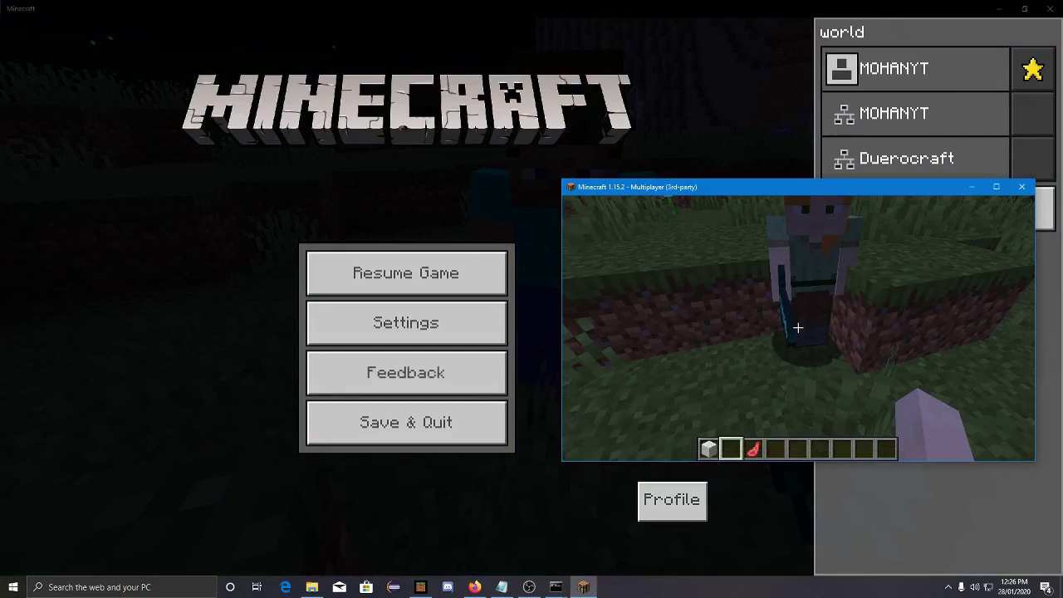
- Search the creative inventory for "she" and put a Sheep Spawn Egg in the last hotbar slot
{"action": "key", "text": "e"}
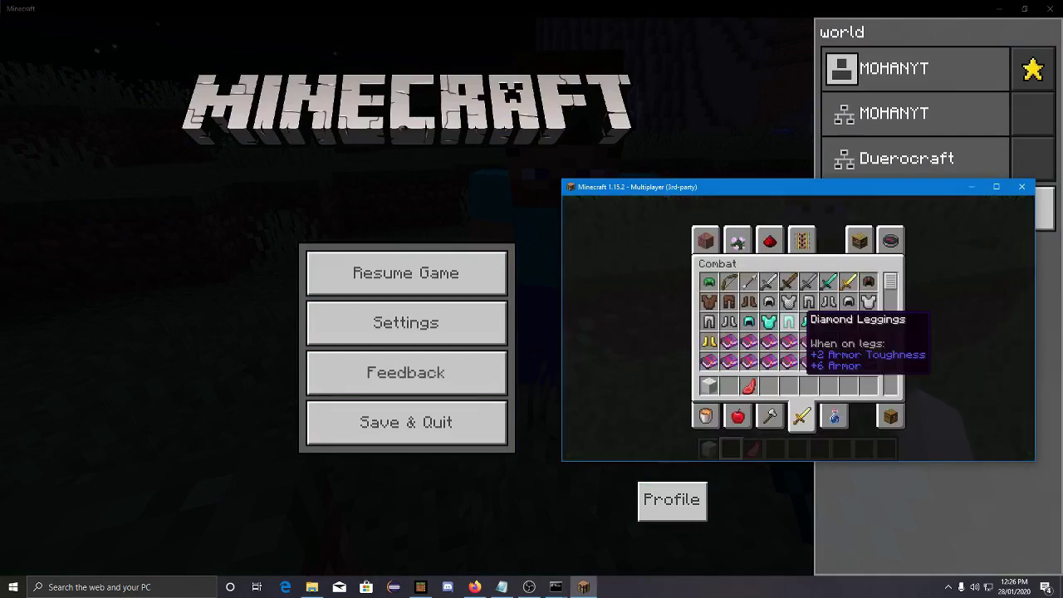
{"action": "left_click", "coordinate": [737, 240]}
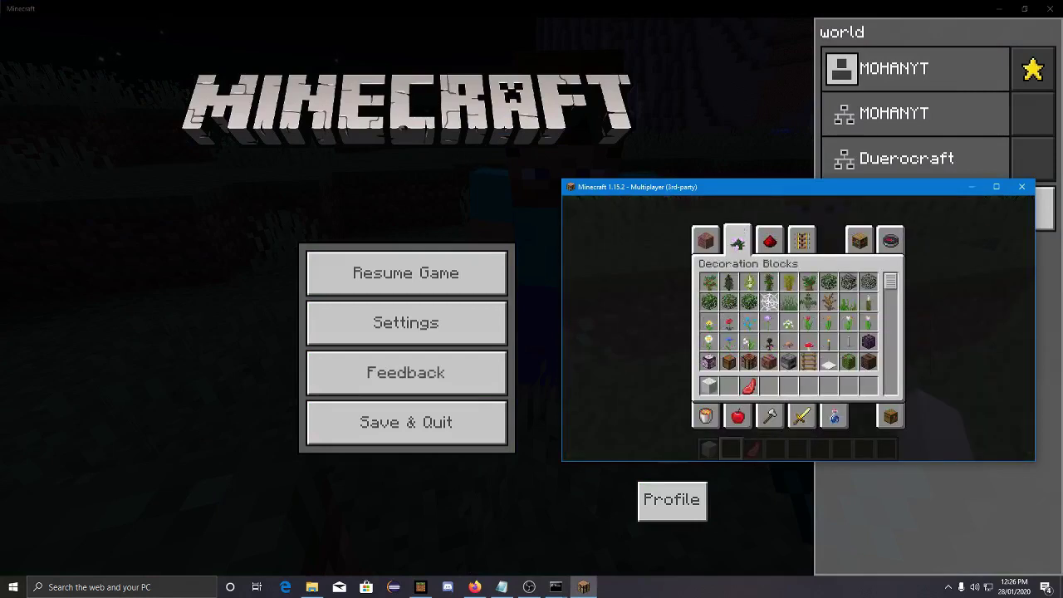
{"action": "left_click", "coordinate": [729, 415]}
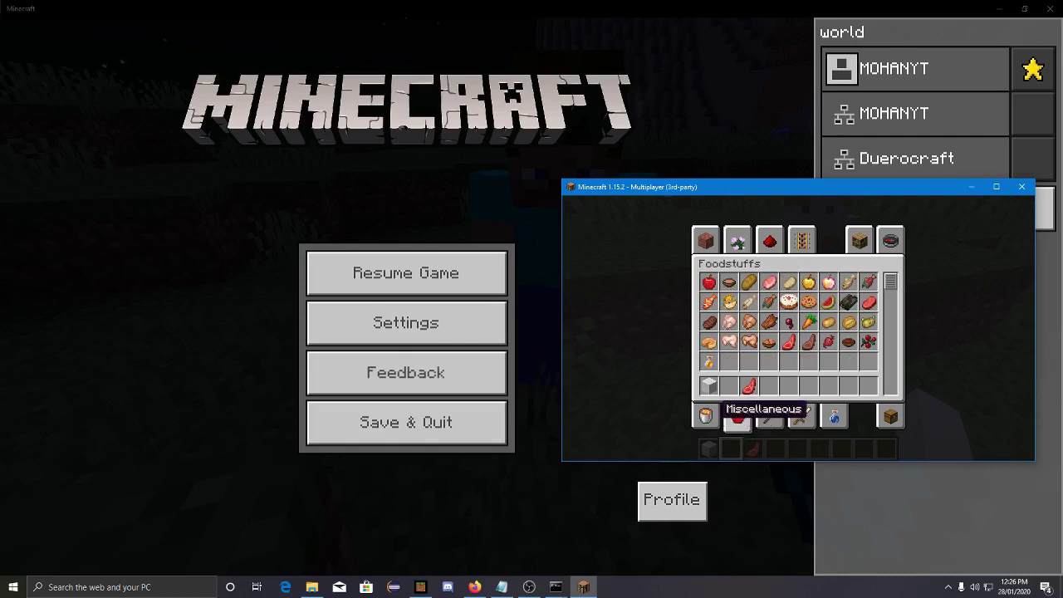
{"action": "left_click", "coordinate": [716, 413]}
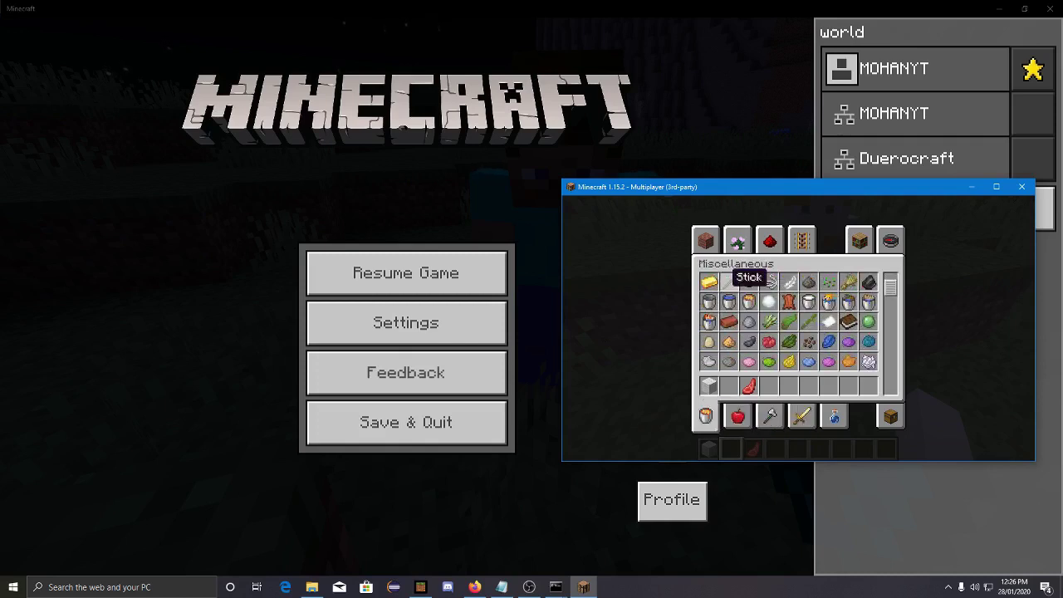
{"action": "left_click", "coordinate": [891, 240]}
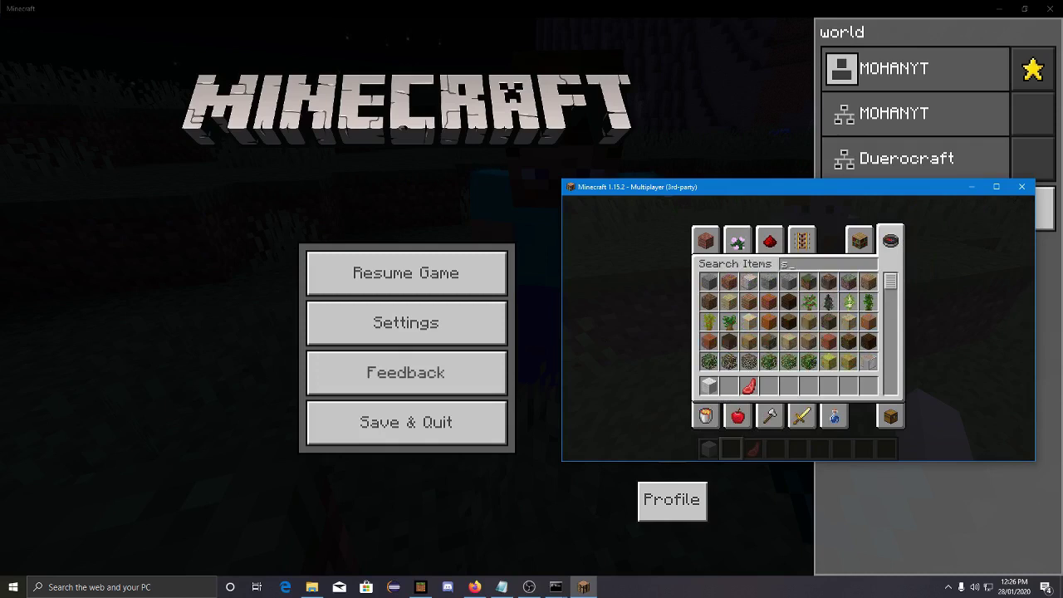
{"action": "type", "text": "she"}
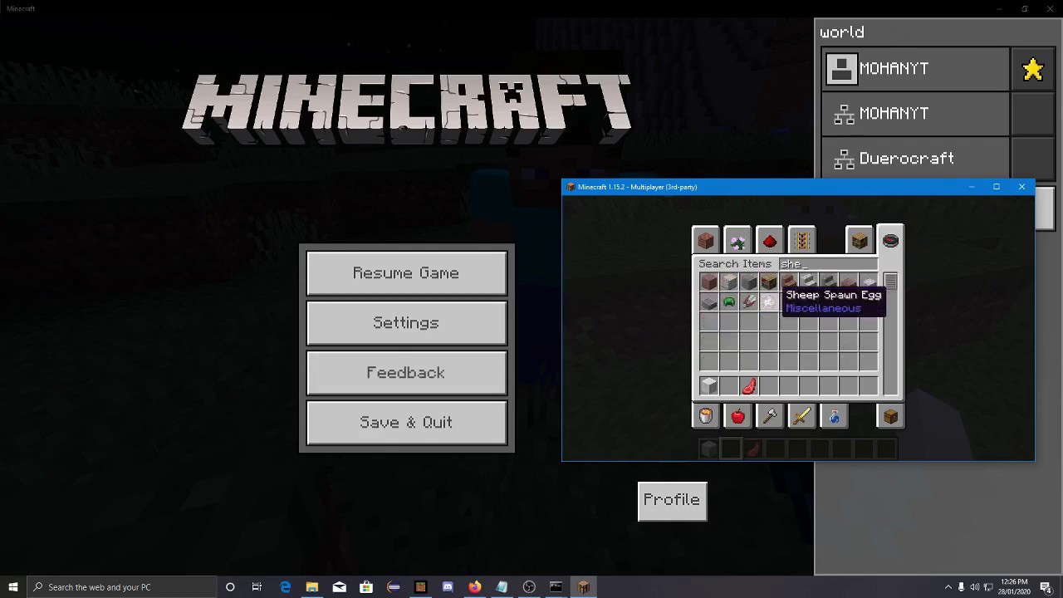
{"action": "key", "text": "ctrl+a"}
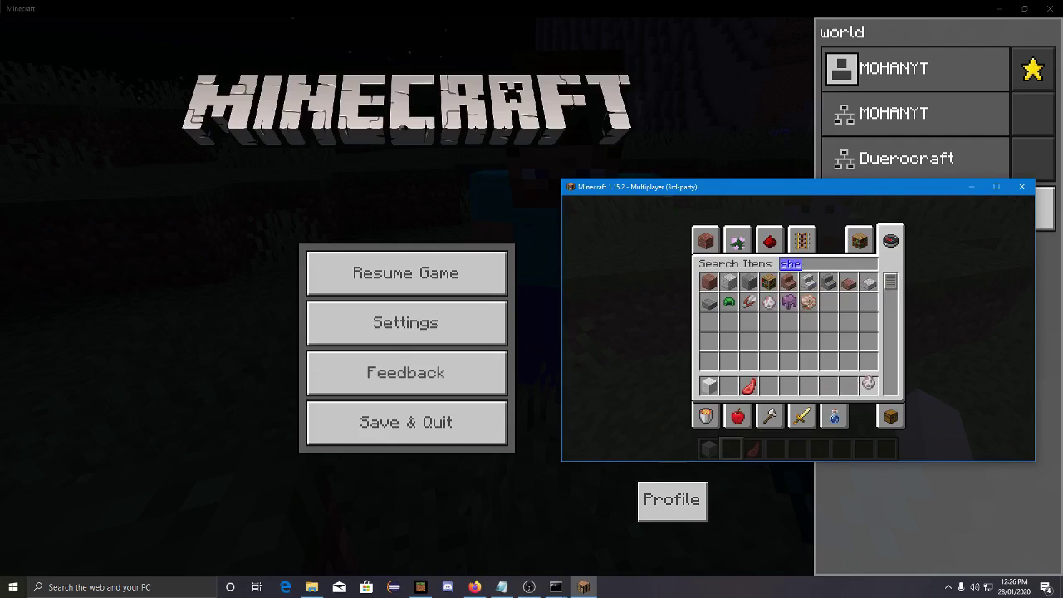
{"action": "key", "text": "Escape"}
- Hold the Sheep Spawn Egg and spawn a large flock of sheep around the Bedrock player
{"action": "scroll", "coordinate": [798, 327], "scroll_direction": "down", "scroll_amount": 2}
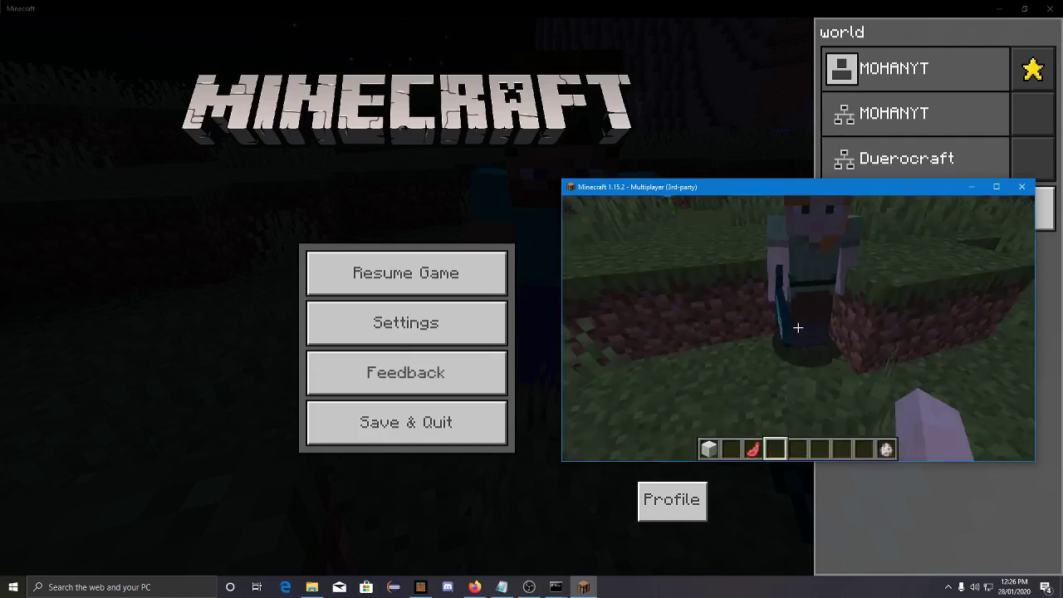
{"action": "scroll", "coordinate": [798, 327], "scroll_direction": "down", "scroll_amount": 3}
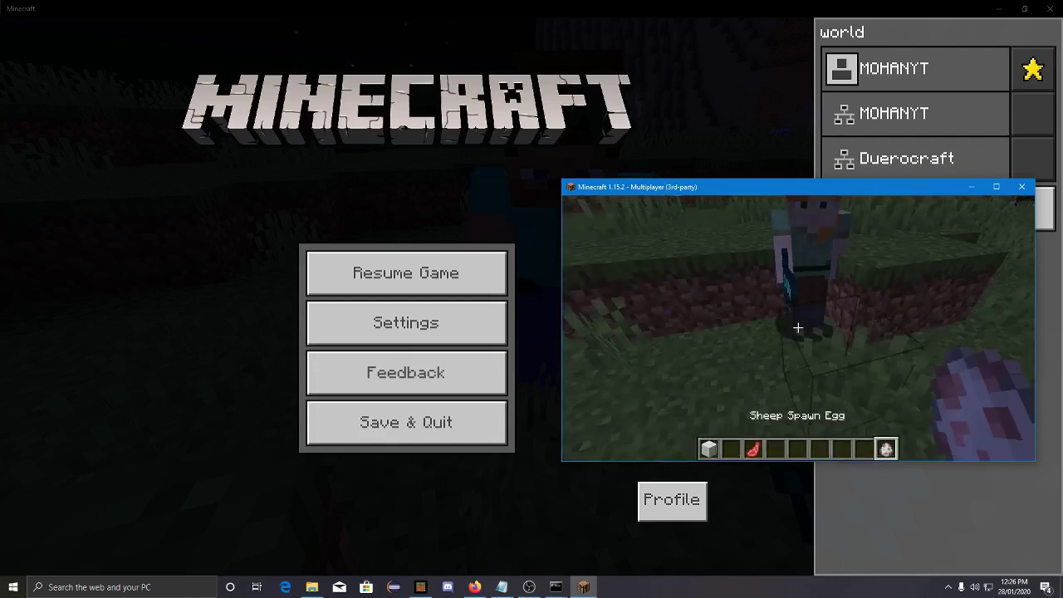
{"action": "right_click", "coordinate": [798, 327]}
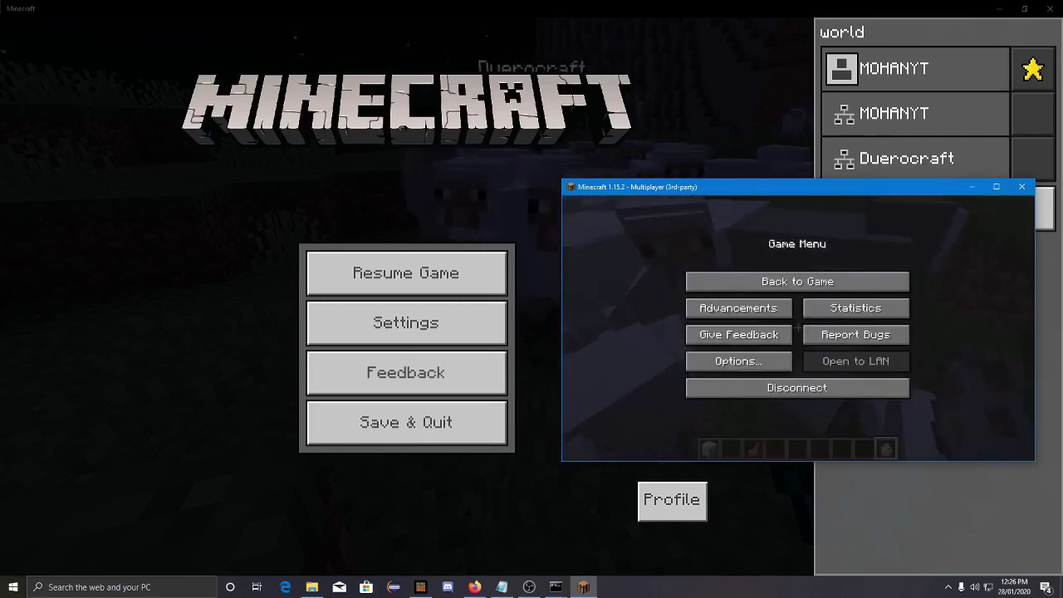
- Resume the Bedrock game and attack the nearby sheep with the Diamond Sword
{"action": "left_click", "coordinate": [406, 273]}
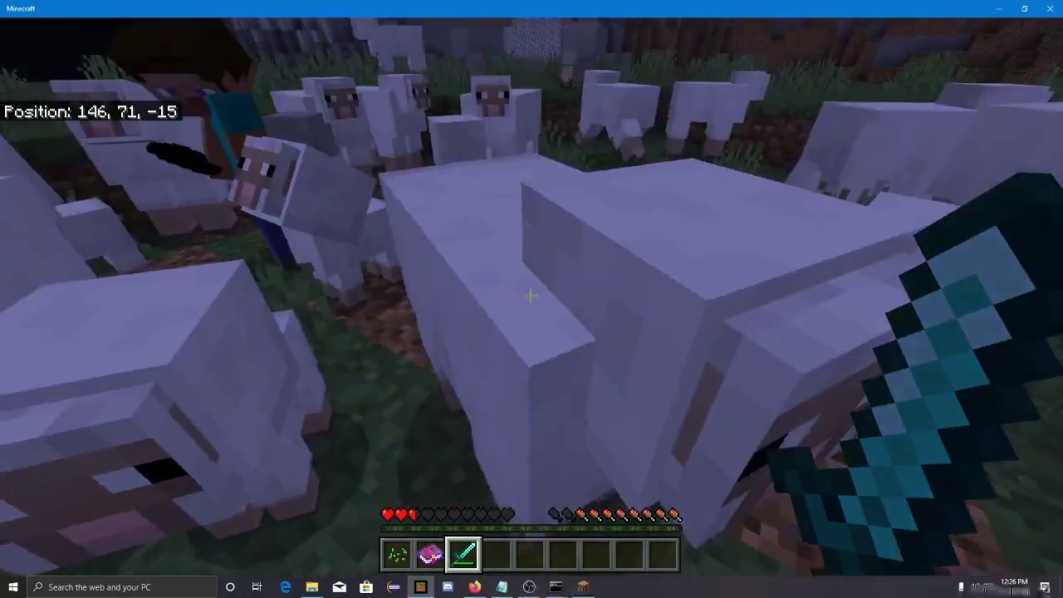
{"action": "left_click", "coordinate": [531, 295]}
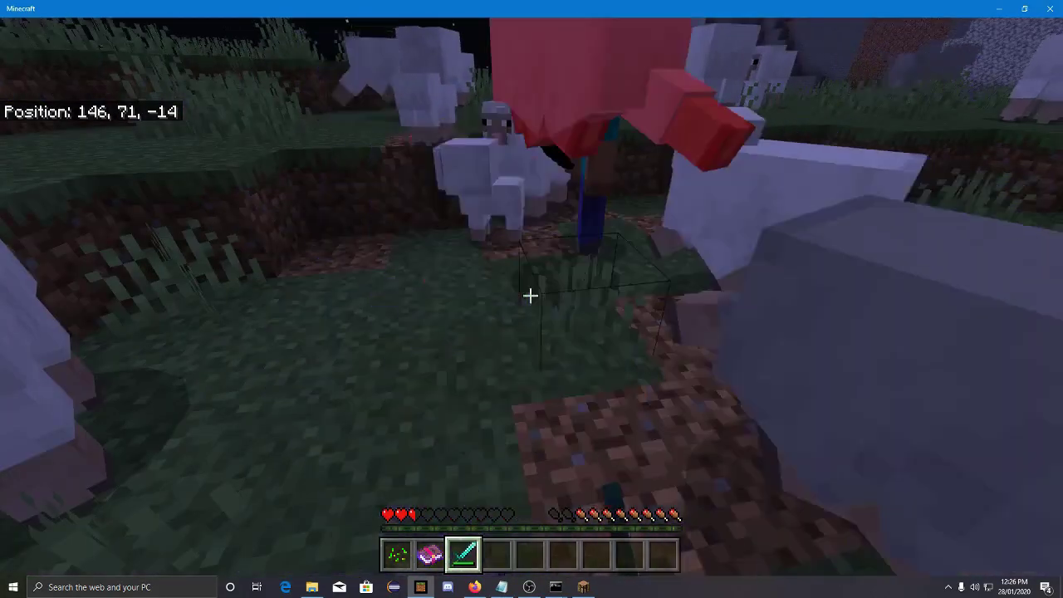
{"action": "left_click", "coordinate": [531, 295]}
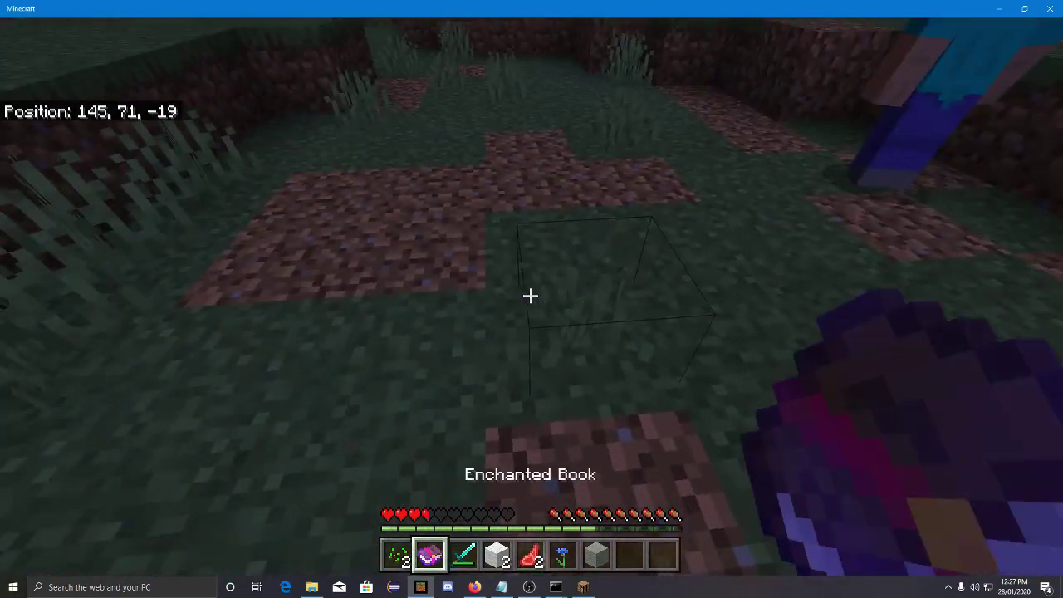
- Re-equip the Diamond Sword, attack more sheep out on the grass and walk back to the Java player
{"action": "key", "text": "3"}
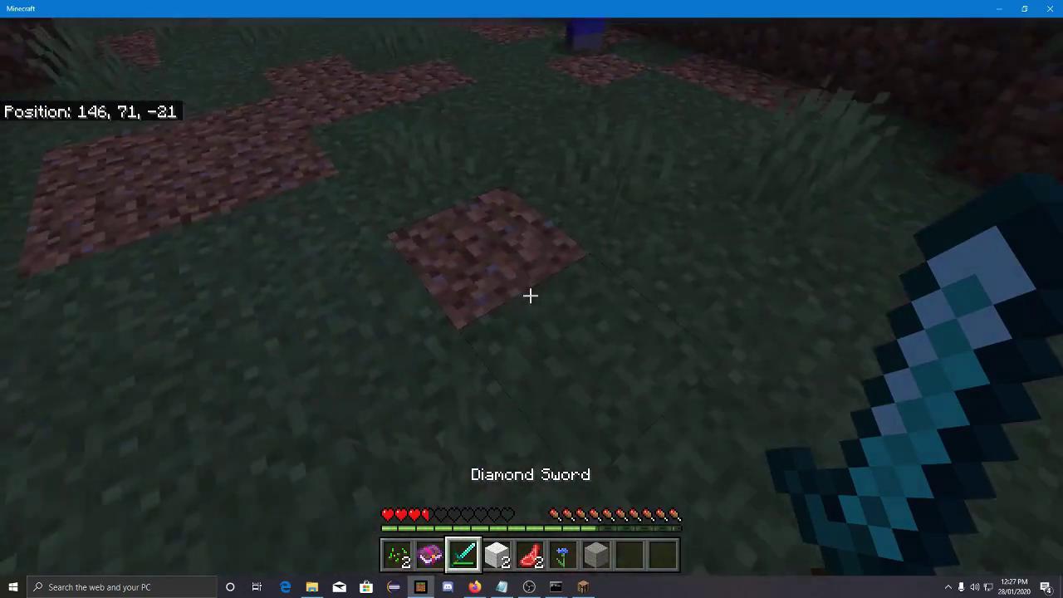
{"action": "left_click", "coordinate": [530, 296]}
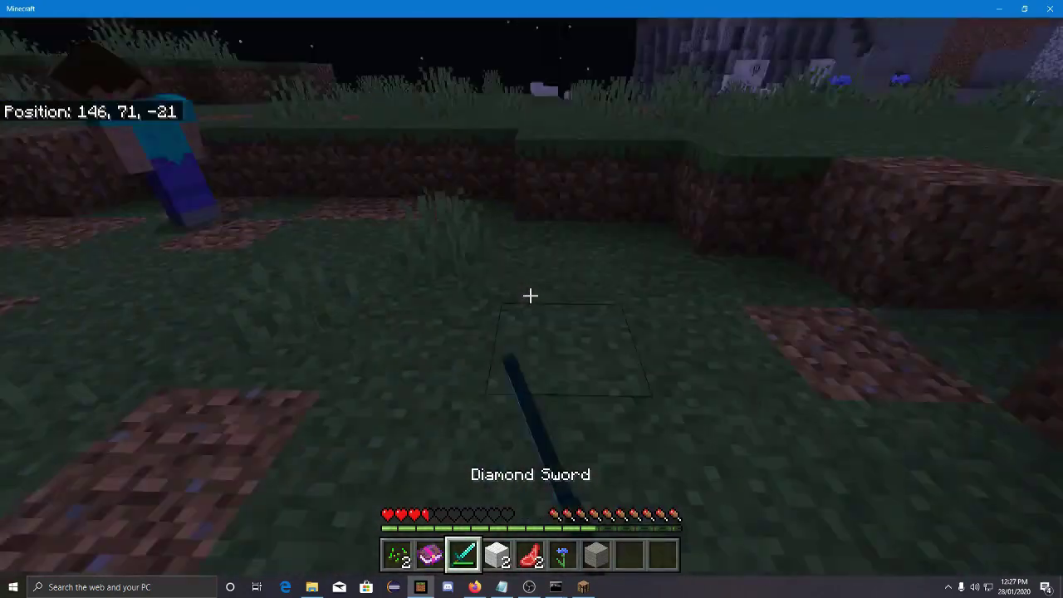
{"action": "key", "text": "w"}
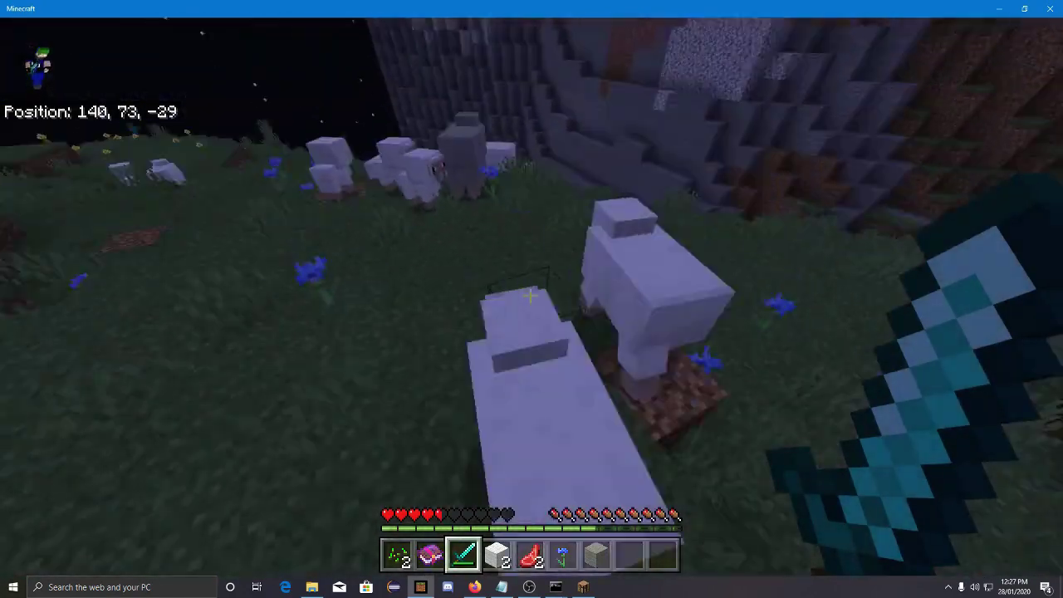
{"action": "left_click", "coordinate": [531, 296]}
{"action": "left_click", "coordinate": [531, 296]}
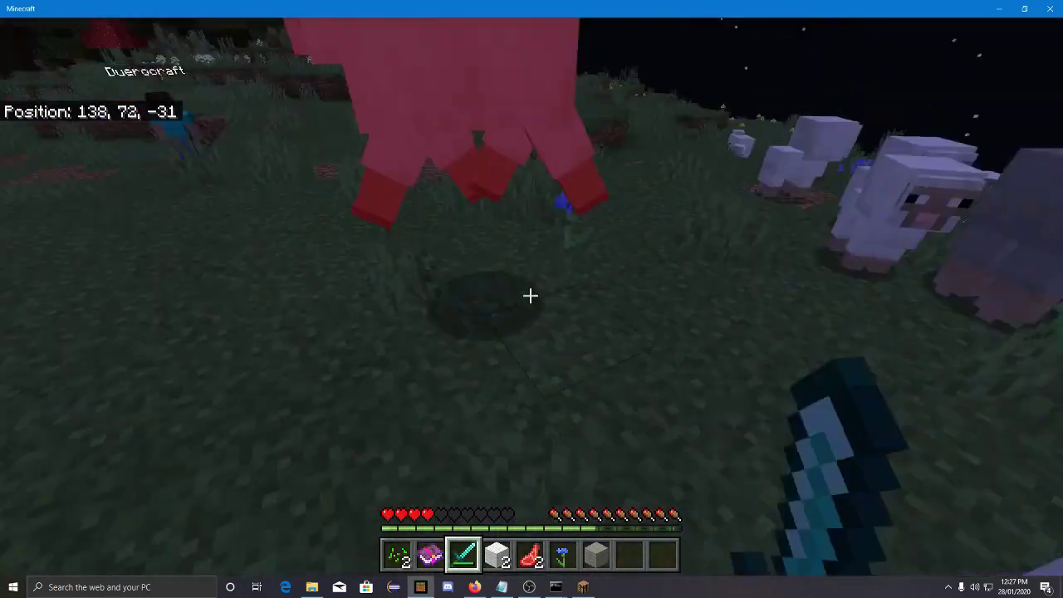
{"action": "key", "text": "e"}
{"action": "key", "text": "e"}
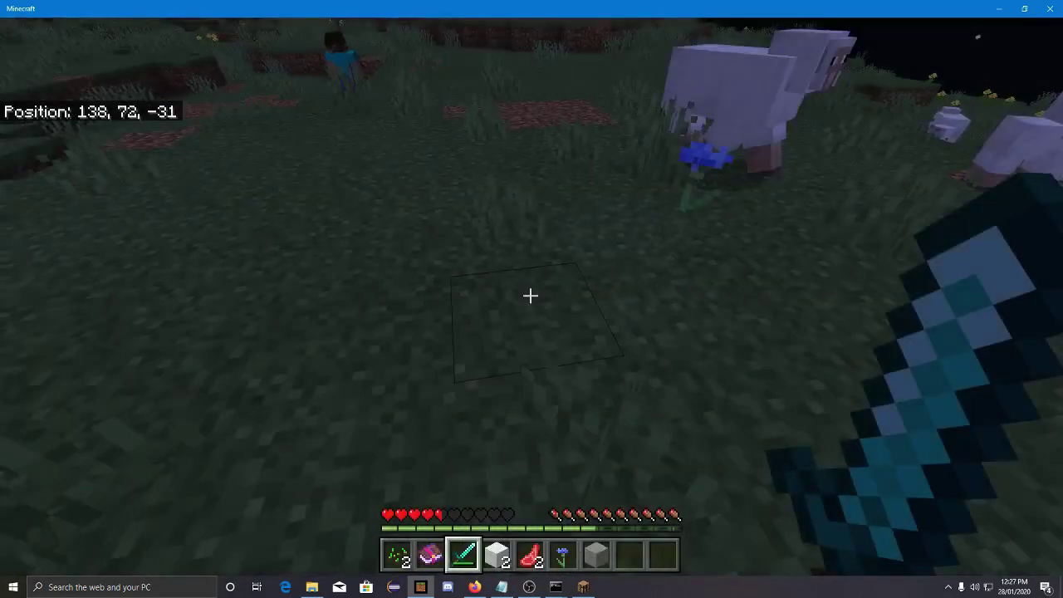
{"action": "key", "text": "w"}
{"action": "left_click", "coordinate": [531, 296]}
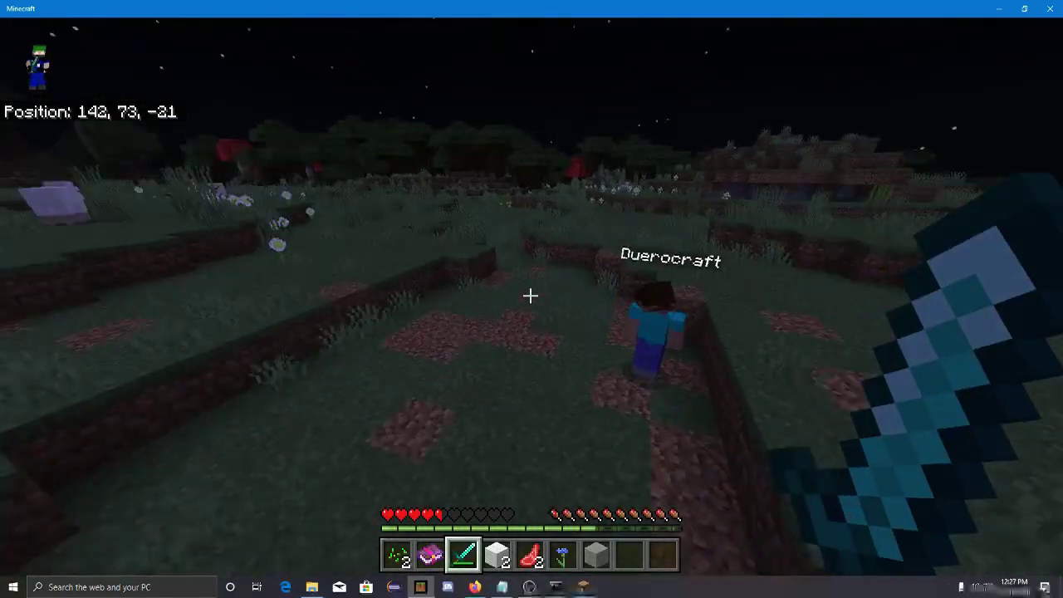
- Pause Bedrock, switch to the Java client and place 3 Stone from the creative inventory in the second hotbar slot
{"action": "key", "text": "Escape"}
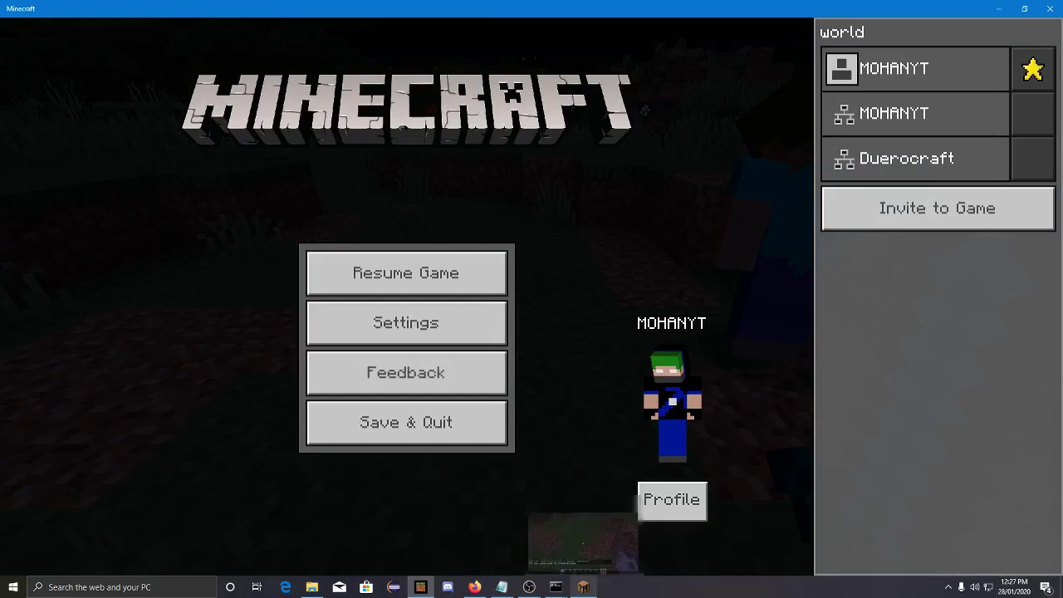
{"action": "left_click", "coordinate": [583, 586]}
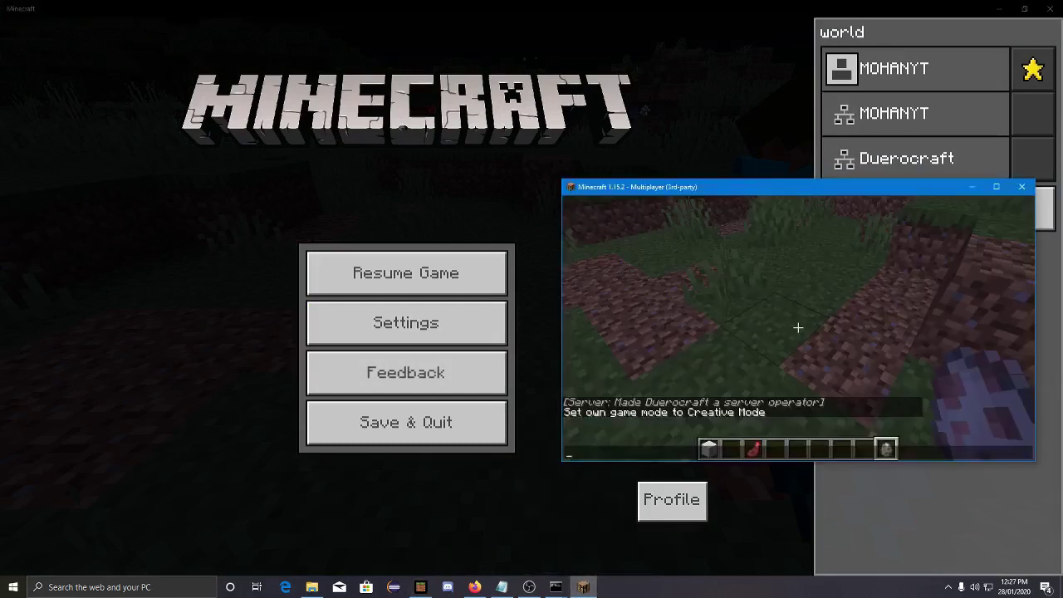
{"action": "key", "text": "Escape"}
{"action": "key", "text": "e"}
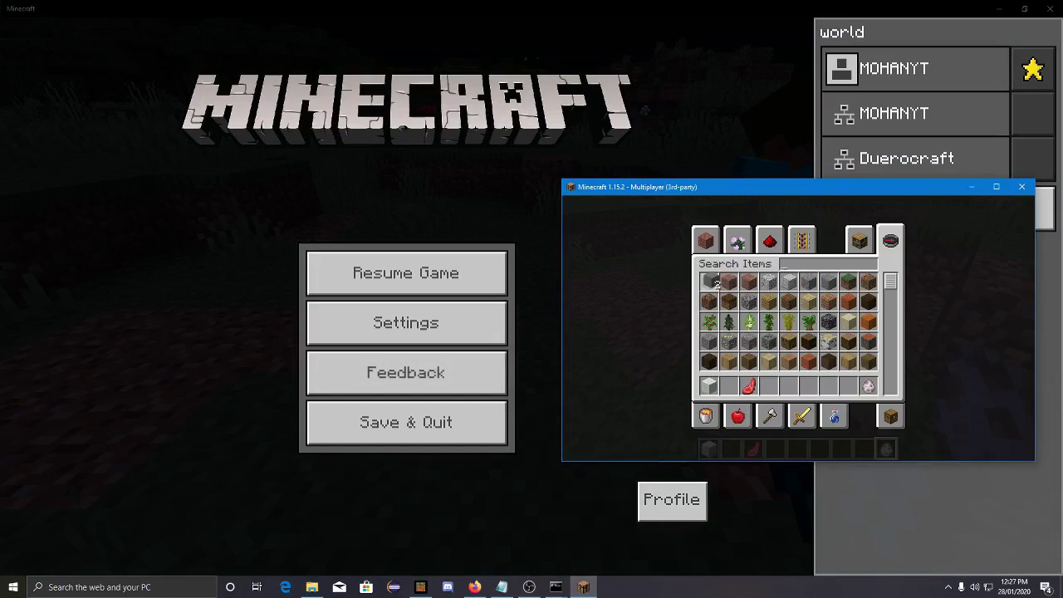
{"action": "type", "text": "1"}
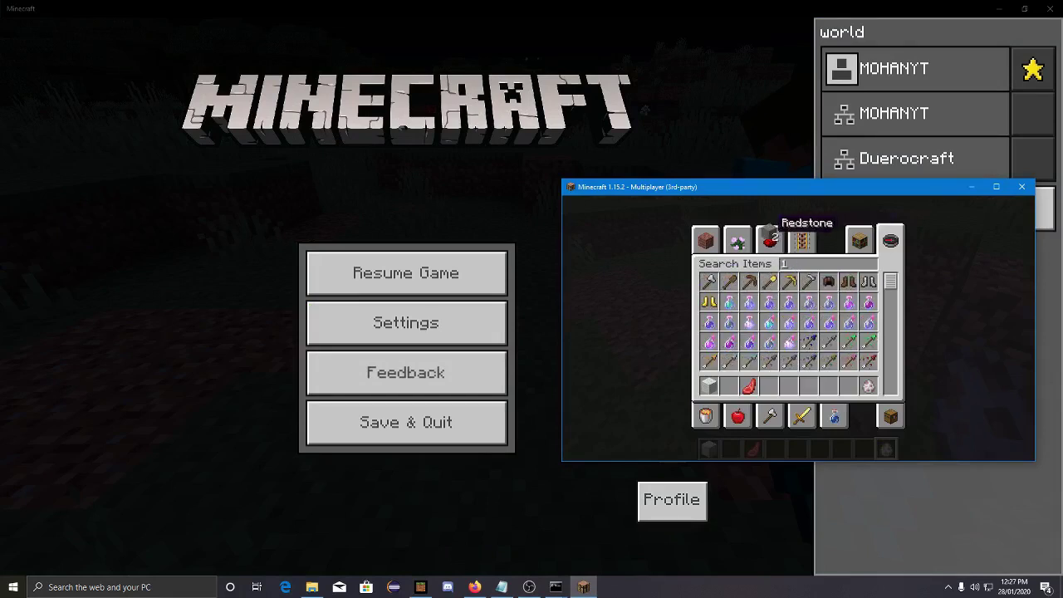
{"action": "left_click", "coordinate": [770, 240]}
{"action": "left_click", "coordinate": [705, 240]}
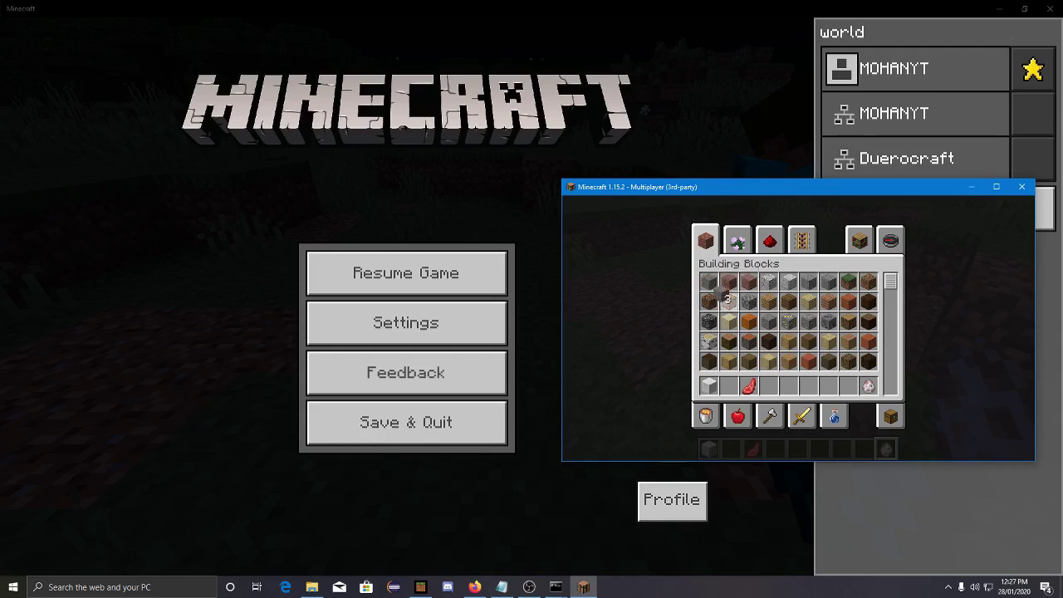
{"action": "left_click", "coordinate": [738, 417]}
{"action": "left_click", "coordinate": [729, 385]}
{"action": "key", "text": "e"}
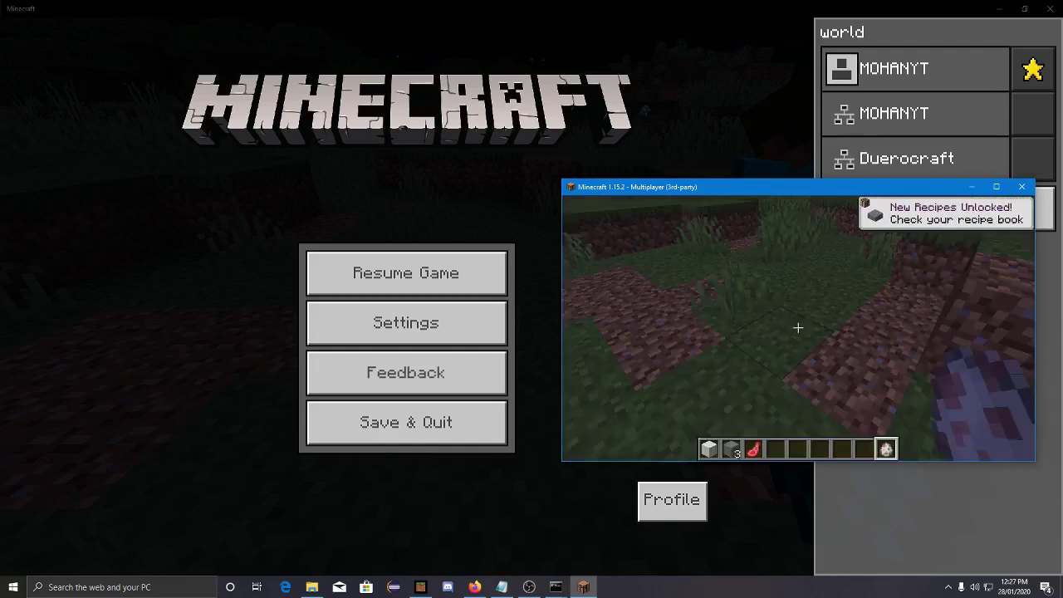
- Add a stack of 64 Stone to the fourth hotbar slot and throw it to the Bedrock player
{"action": "scroll", "coordinate": [798, 327], "scroll_direction": "down", "scroll_amount": 3}
{"action": "scroll", "coordinate": [798, 328], "scroll_direction": "up", "scroll_amount": 1}
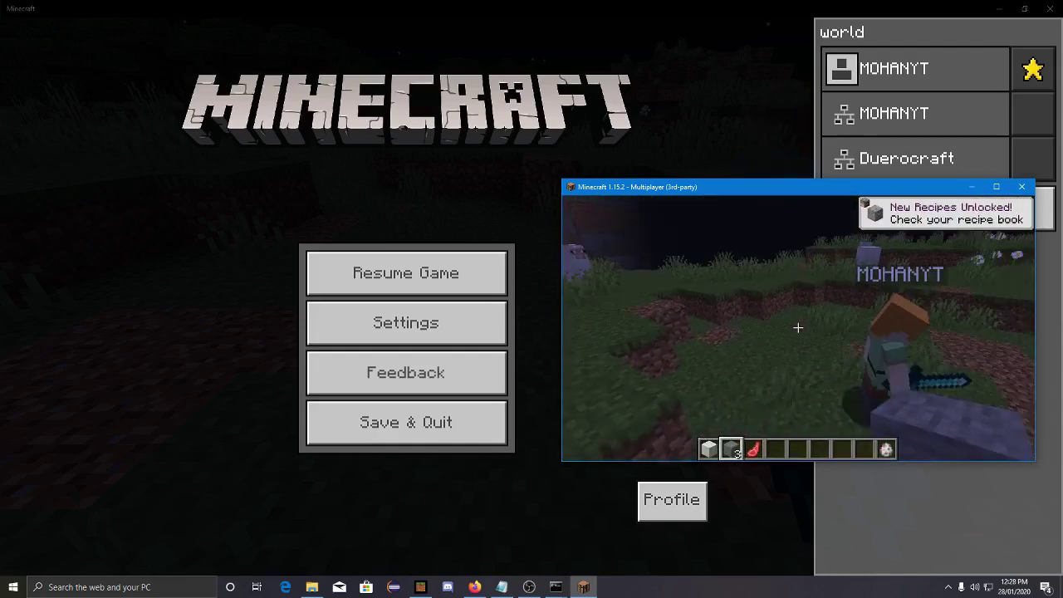
{"action": "key", "text": "e"}
{"action": "left_click", "coordinate": [705, 240]}
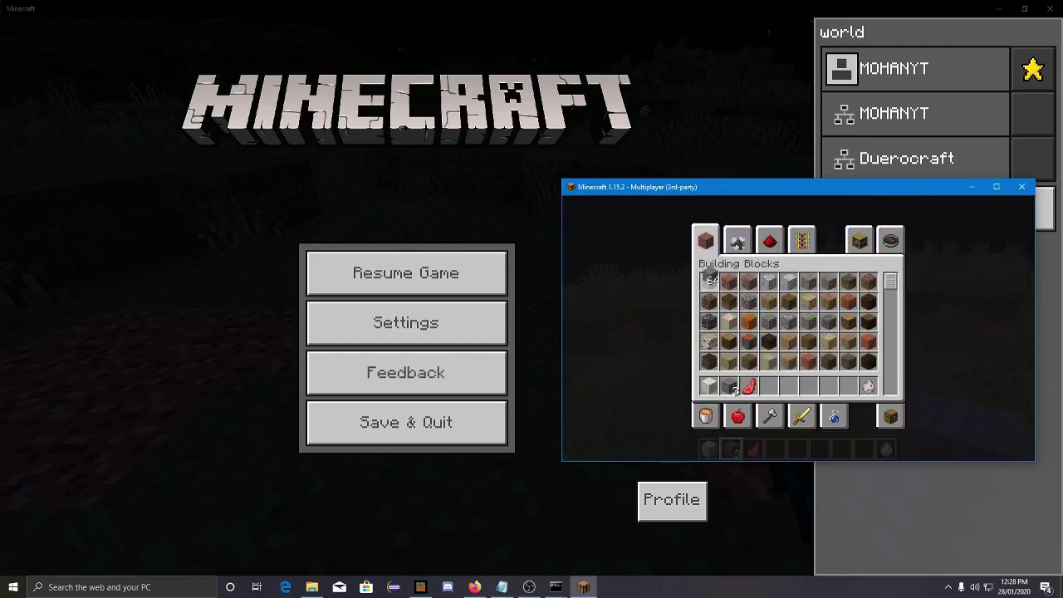
{"action": "key", "text": "e"}
{"action": "key", "text": "4"}
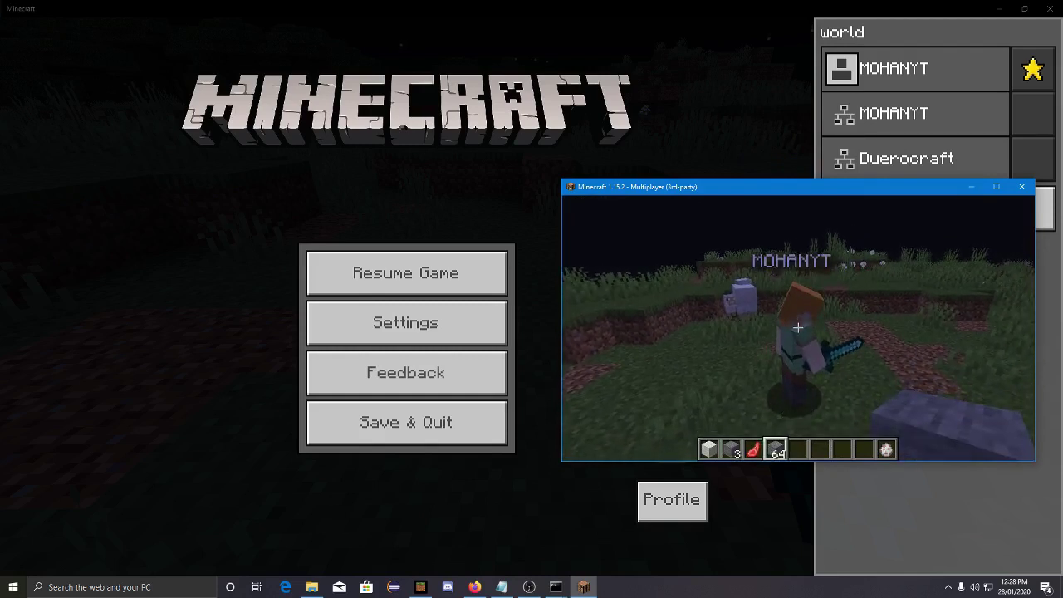
{"action": "right_click", "coordinate": [797, 328]}
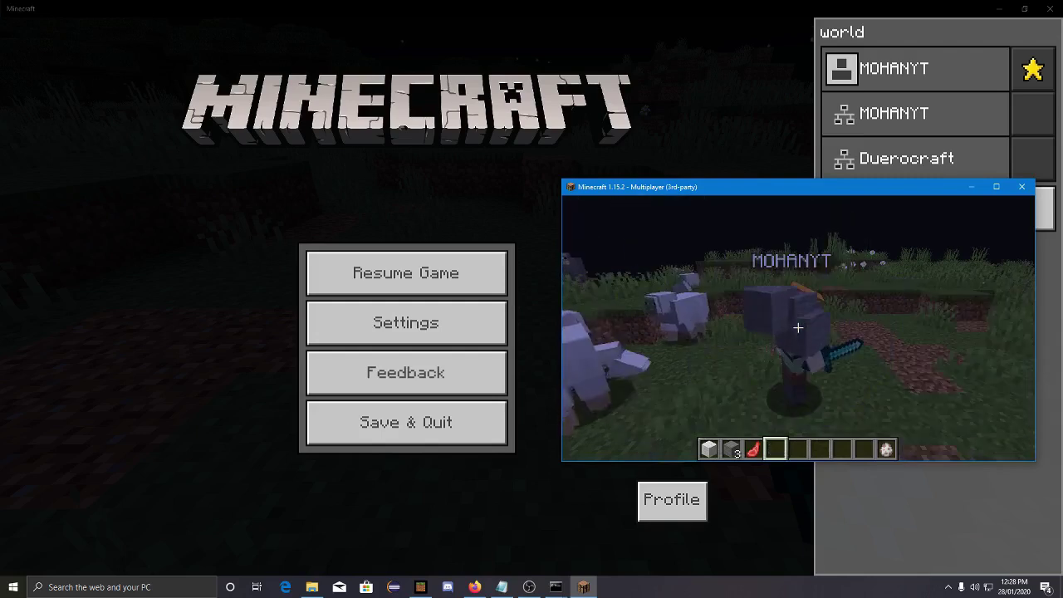
- Hold the stack of 3 Stone and place two blocks on the ground beside the Bedrock player
{"action": "key", "text": "2"}
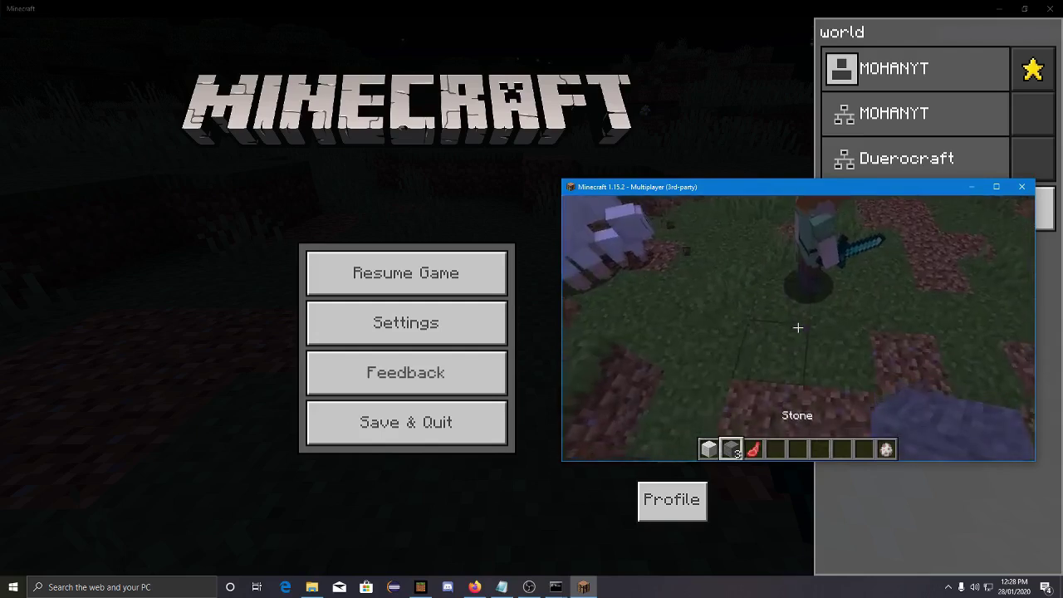
{"action": "right_click", "coordinate": [798, 328]}
{"action": "right_click", "coordinate": [798, 328]}
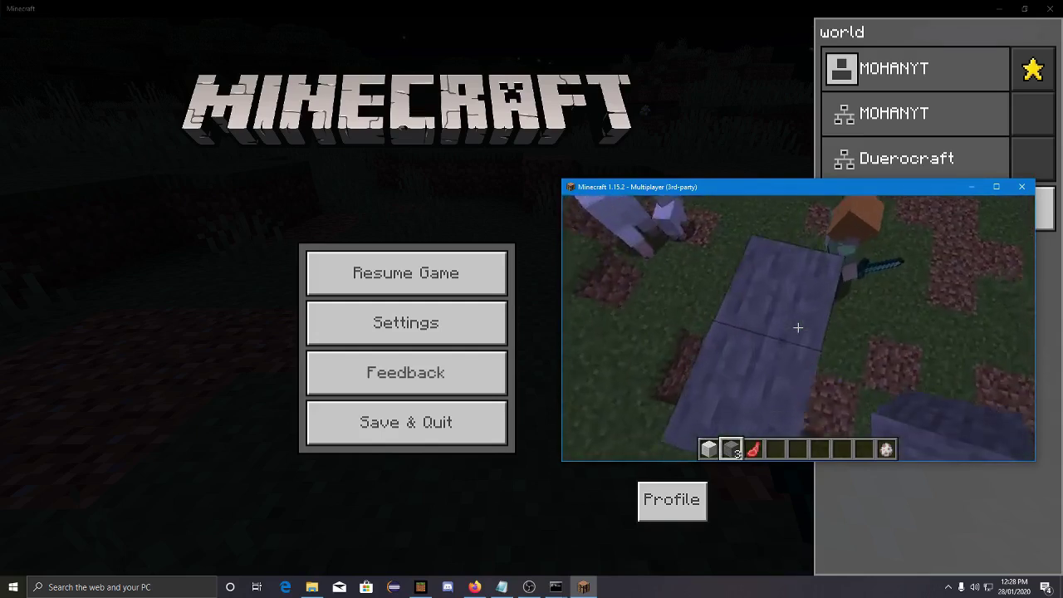
- Pillar up on Stone as the Java player and teleport the Bedrock player to the Java player with the /tp command
{"action": "key", "text": "space"}
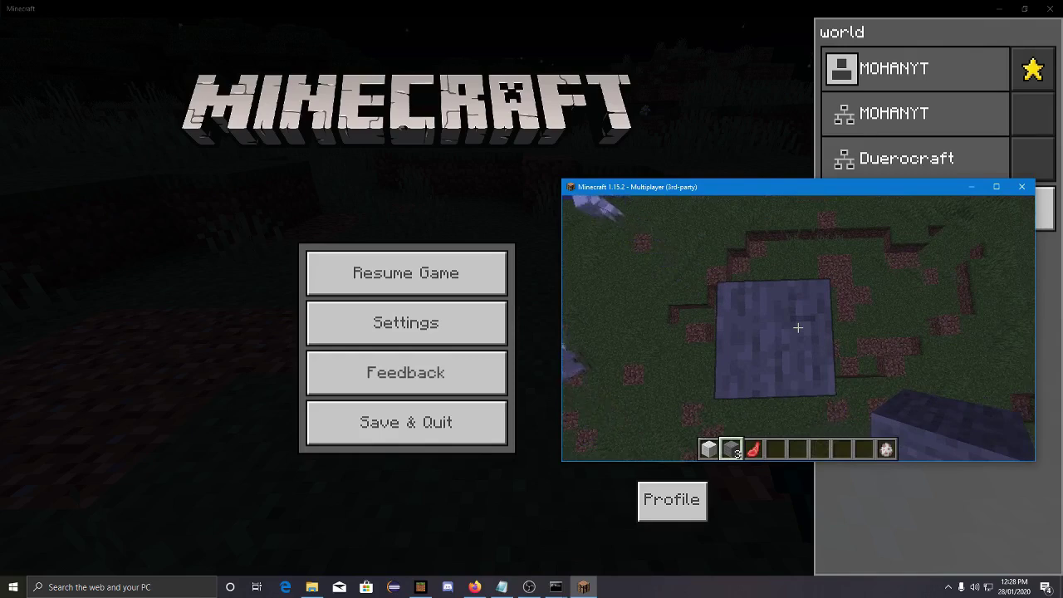
{"action": "key", "text": "slash"}
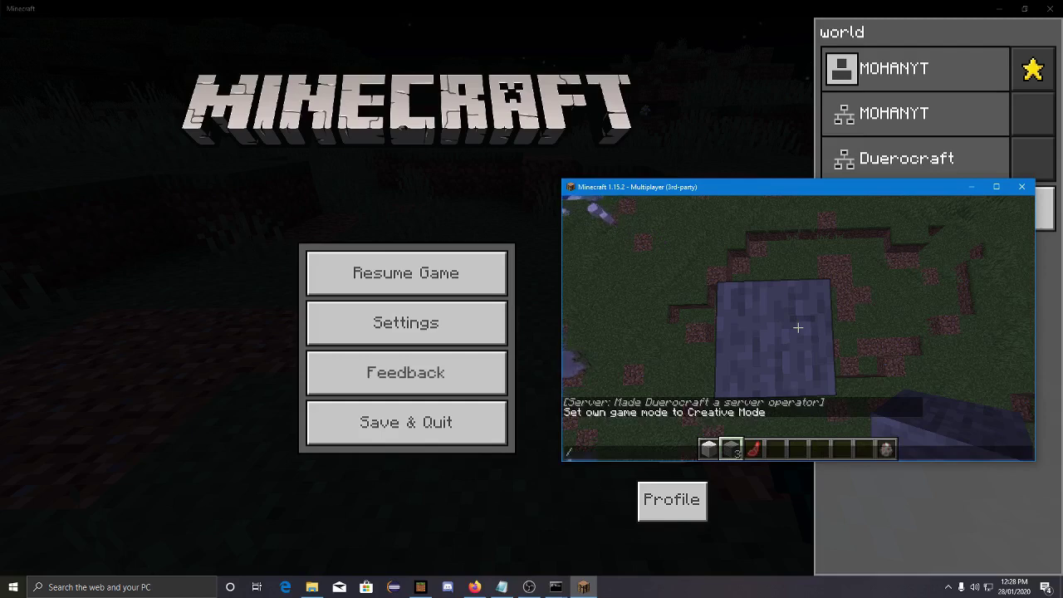
{"action": "type", "text": "tp"}
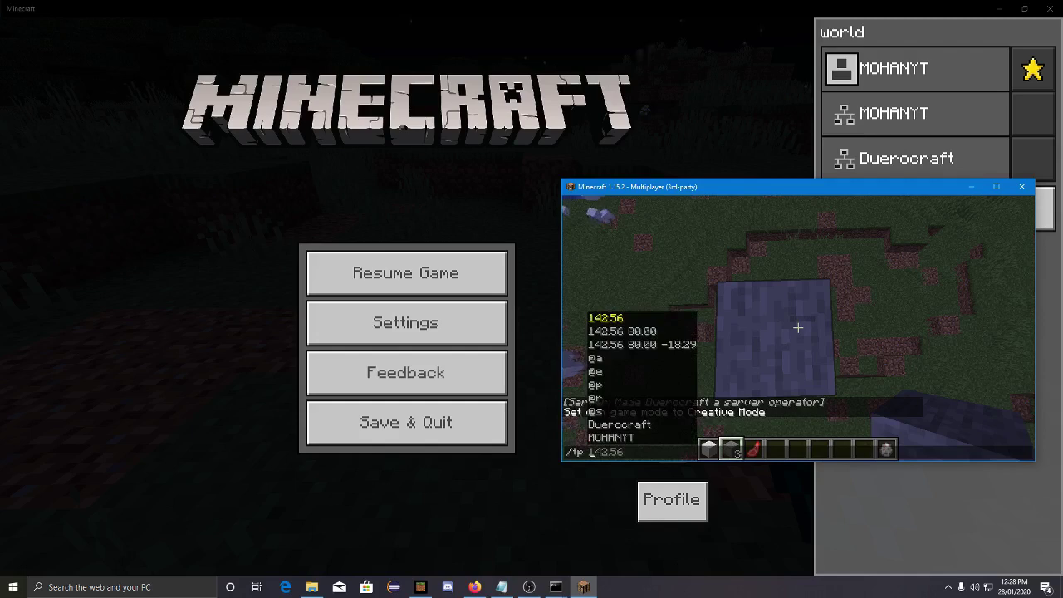
{"action": "key", "text": "Down"}
{"action": "key", "text": "Down"}
{"action": "key", "text": "Down"}
{"action": "key", "text": "Down"}
{"action": "key", "text": "Down"}
{"action": "key", "text": "Down"}
{"action": "key", "text": "Down"}
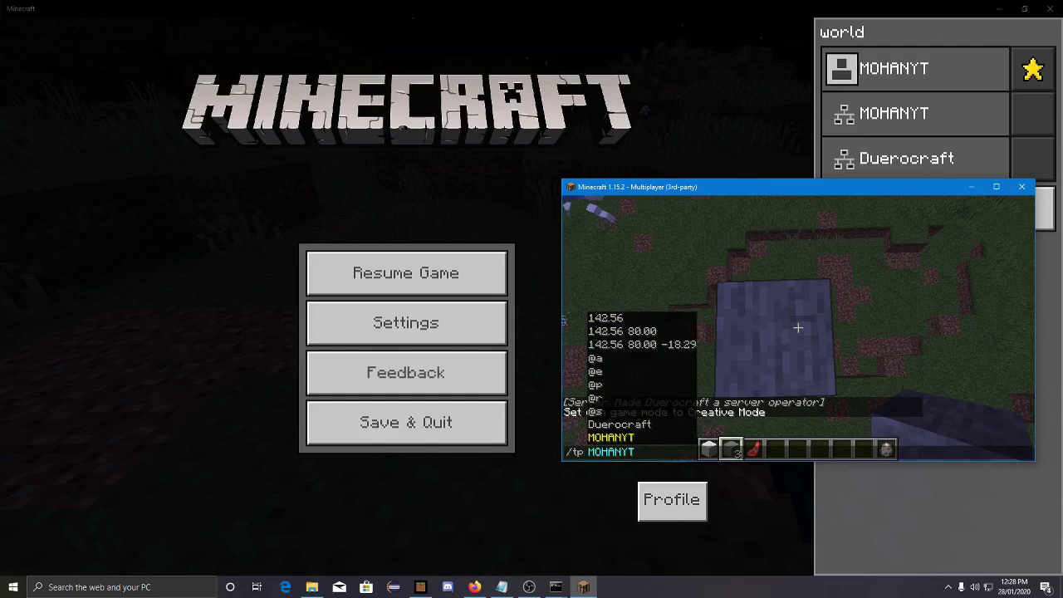
{"action": "key", "text": "Escape"}
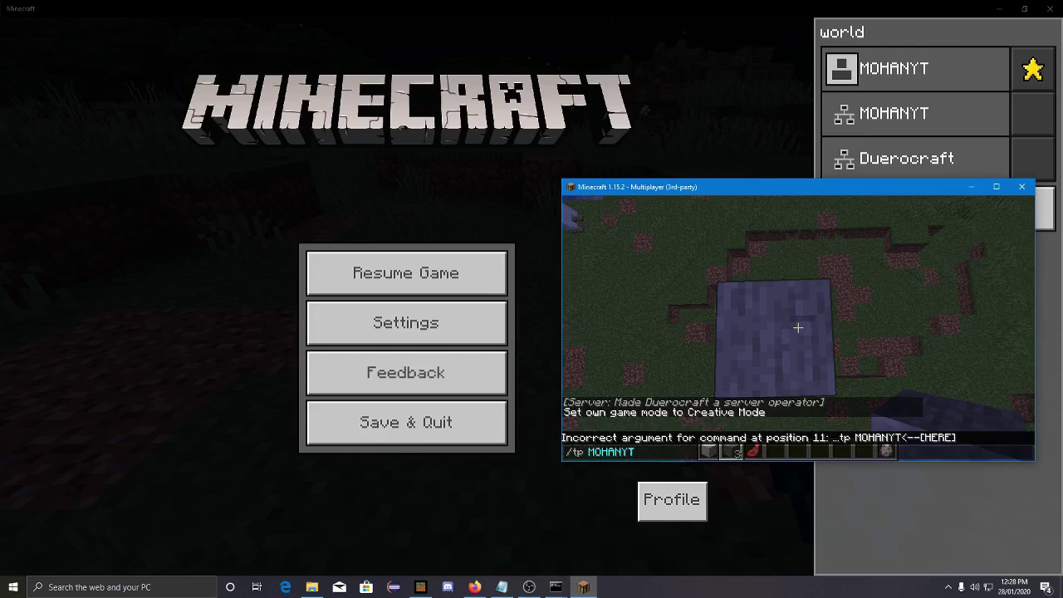
{"action": "type", "text": "D"}
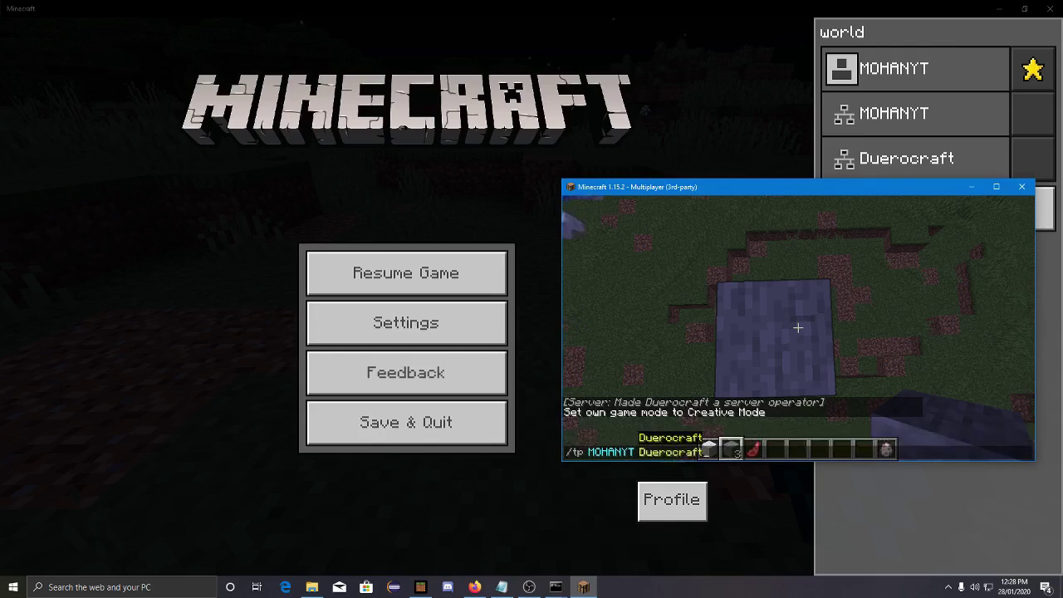
{"action": "type", "text": "uerocraft"}
{"action": "key", "text": "Return"}
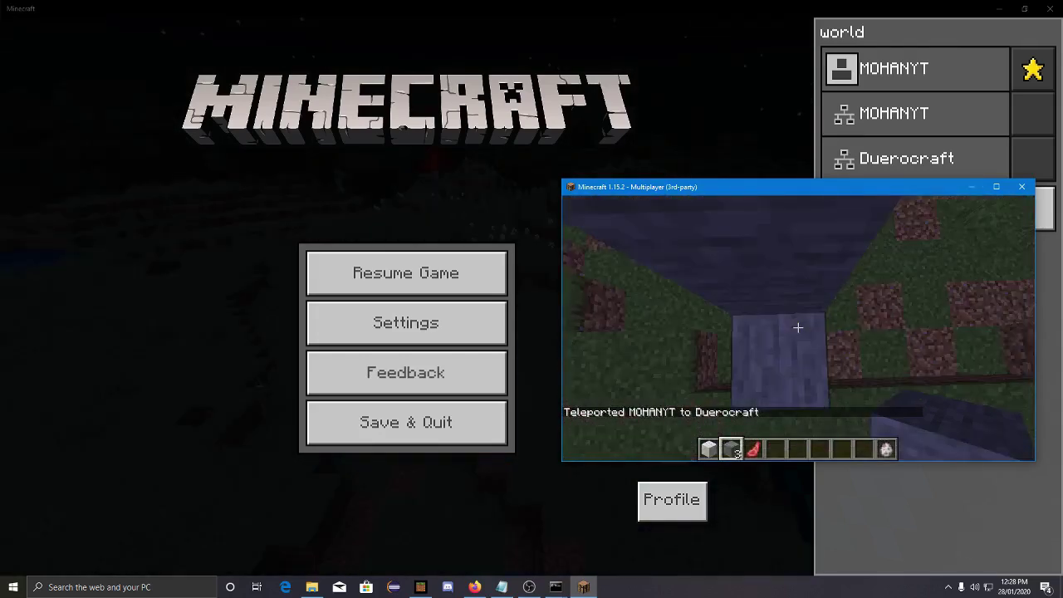
- Switch to the Bedrock client, select the 64 Stone in the eighth hotbar slot and place two blocks outward from the pillar top
{"action": "key", "text": "Escape"}
{"action": "left_click", "coordinate": [530, 295]}
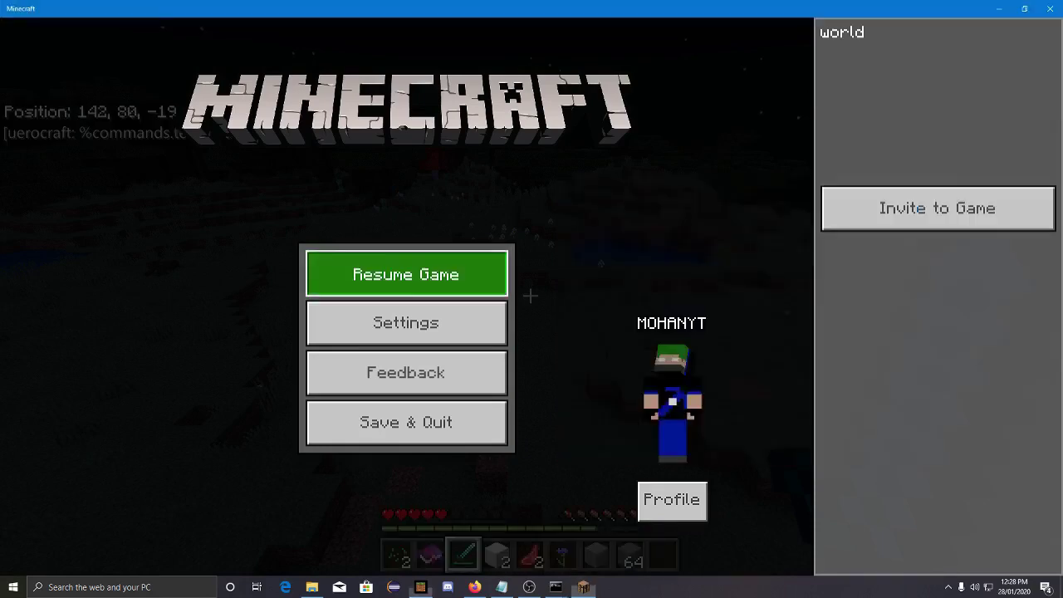
{"action": "key", "text": "Escape"}
{"action": "key", "text": "8"}
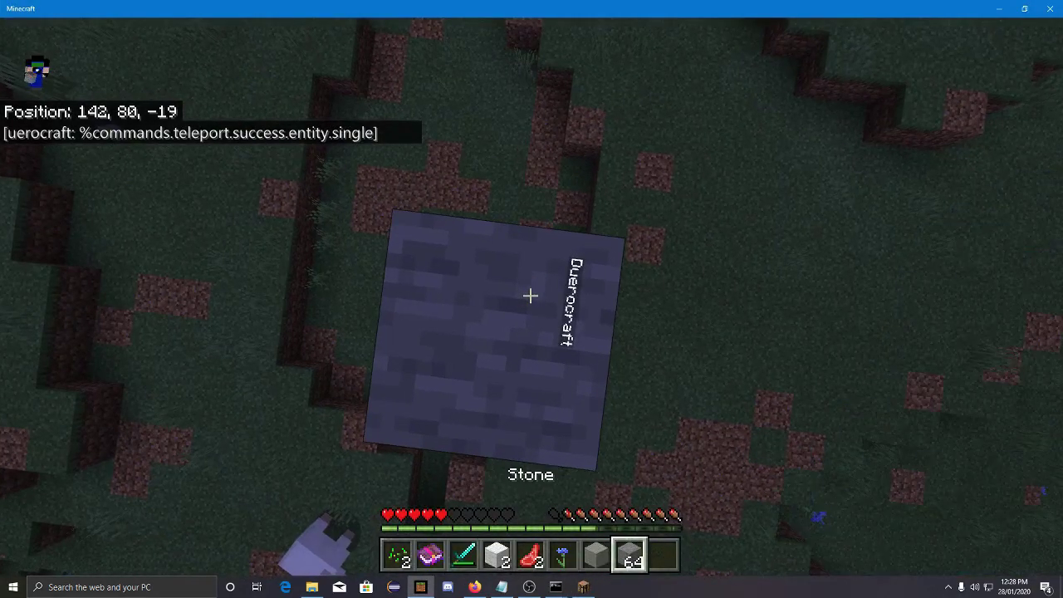
{"action": "right_click", "coordinate": [530, 295]}
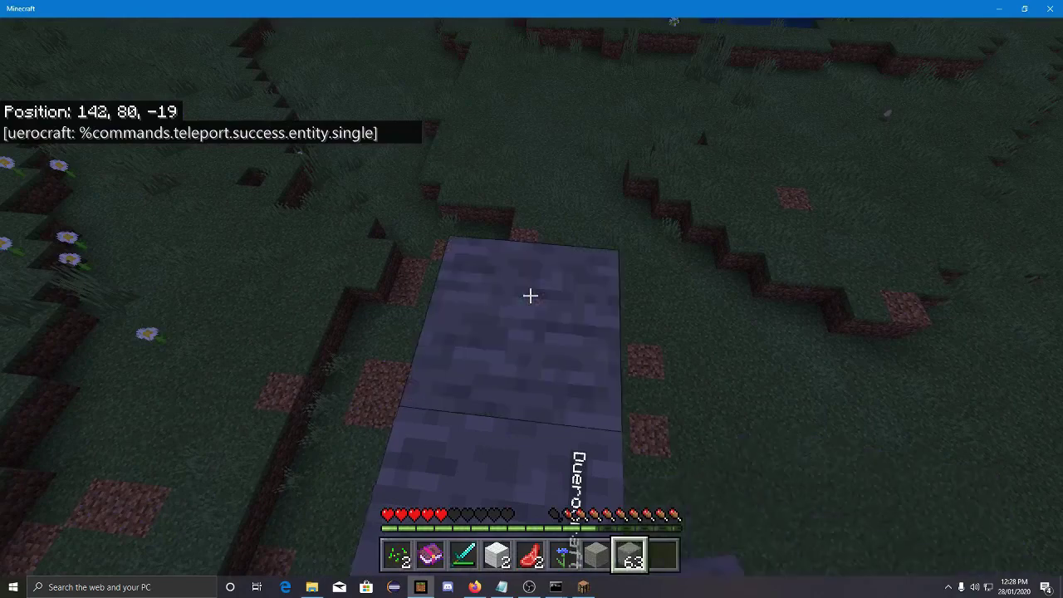
{"action": "right_click", "coordinate": [530, 295]}
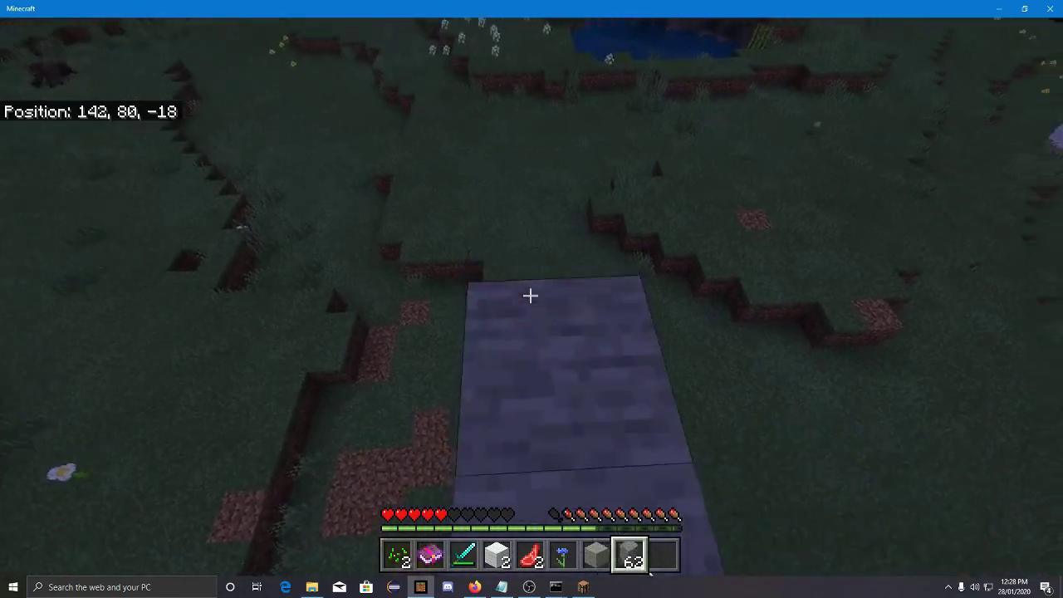
- Extend the Stone bridge straight out from the pillar to about position 142, 80, 16
{"action": "key", "text": "w"}
{"action": "right_click", "coordinate": [530, 295]}
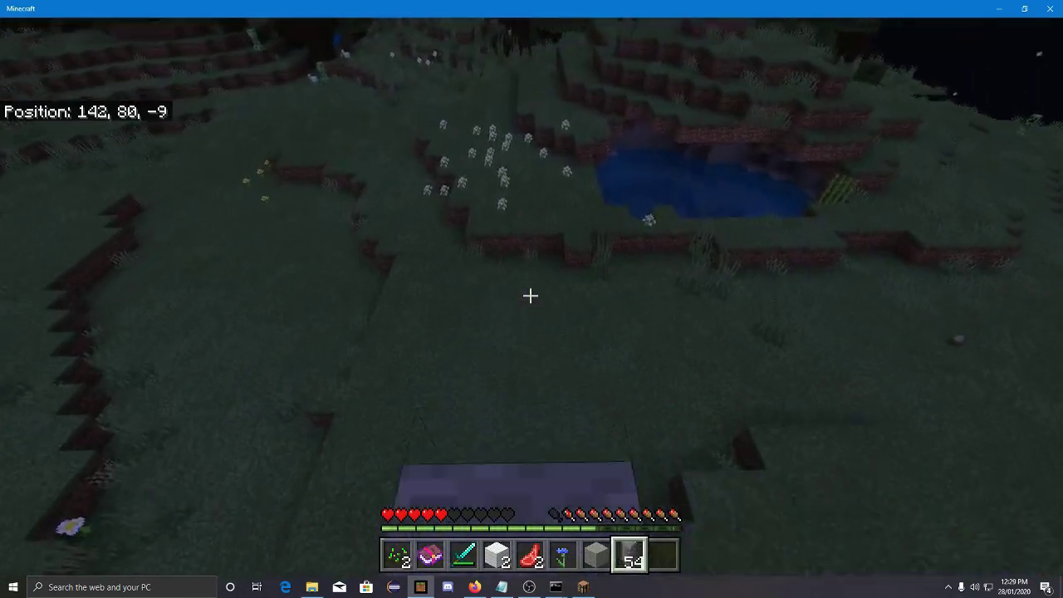
{"action": "key", "text": "w"}
{"action": "right_click", "coordinate": [530, 295]}
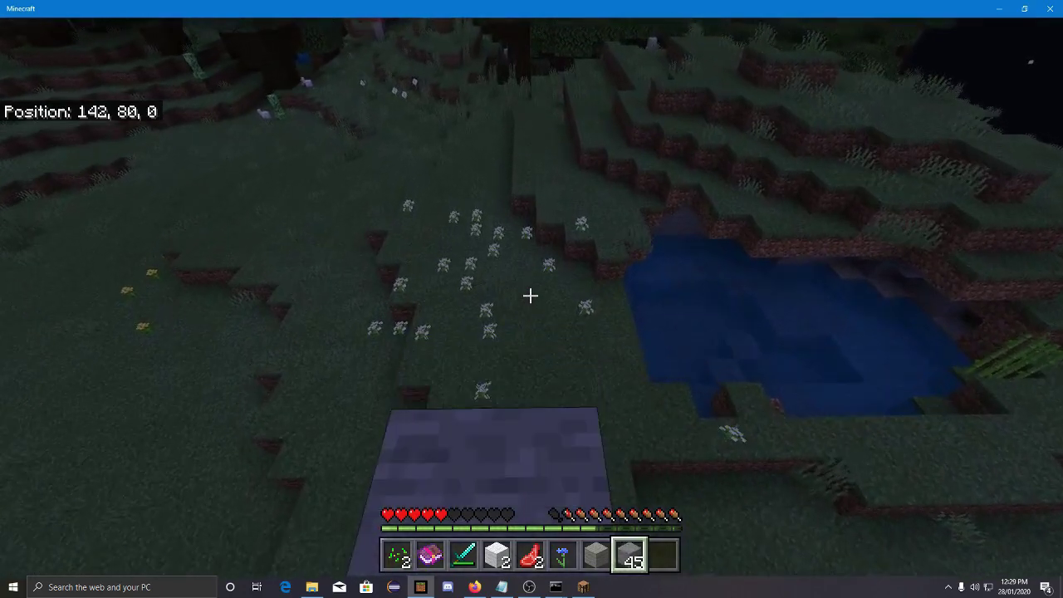
{"action": "key", "text": "w"}
{"action": "right_click", "coordinate": [530, 295]}
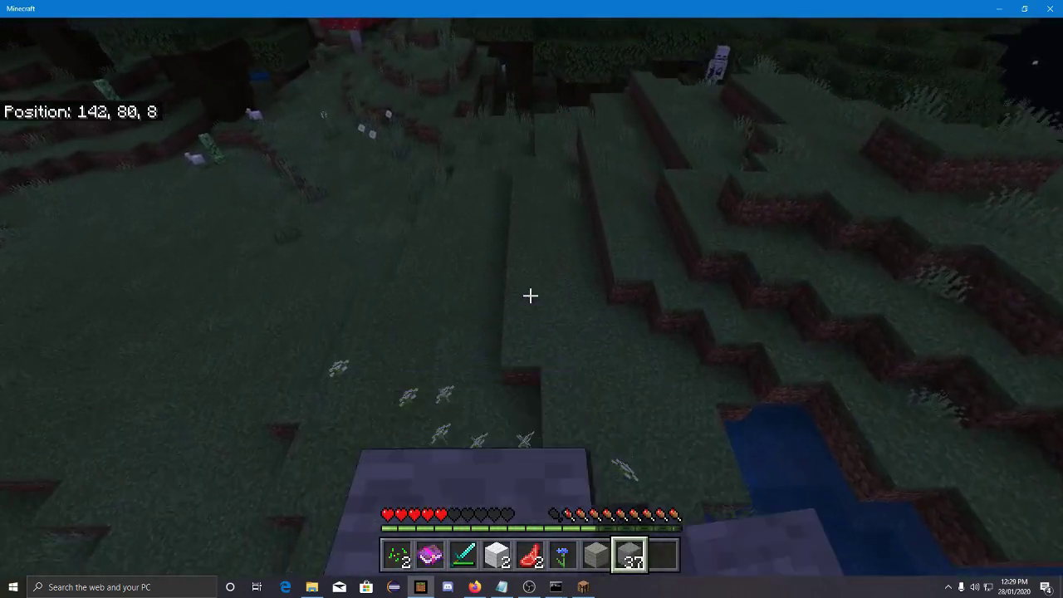
{"action": "key", "text": "w"}
{"action": "right_click", "coordinate": [530, 295]}
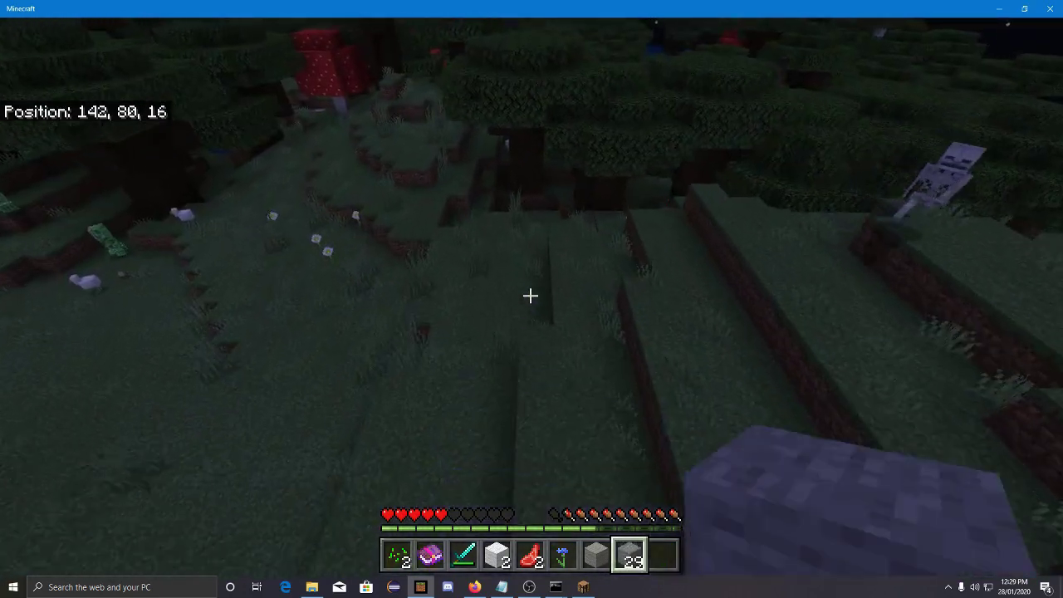
- Drop off the bridge and walk back to the Java player, placing Stone blocks on the ground along the way
{"action": "key", "text": "w"}
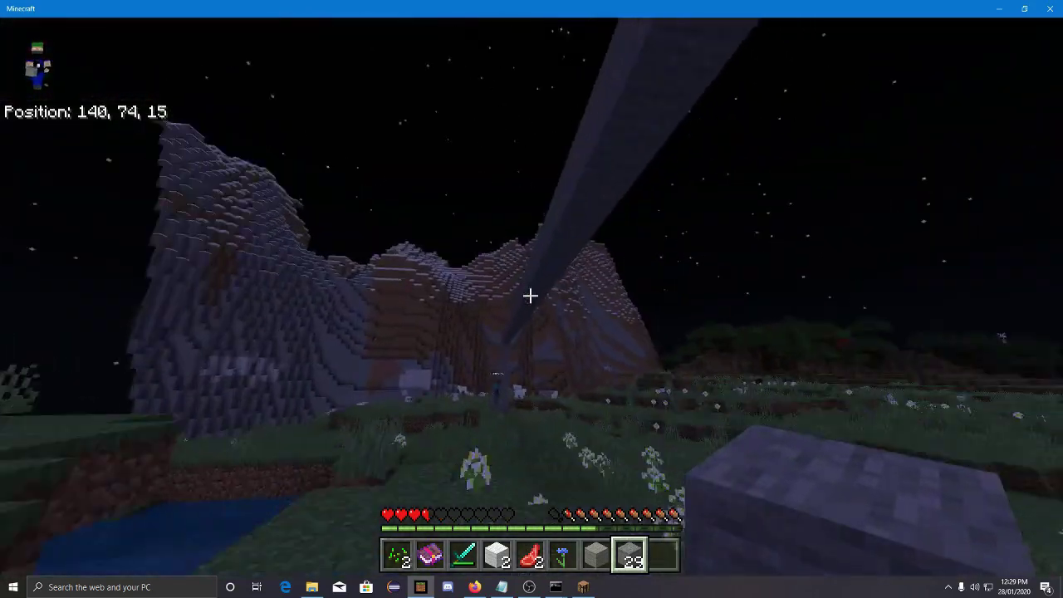
{"action": "key", "text": "w"}
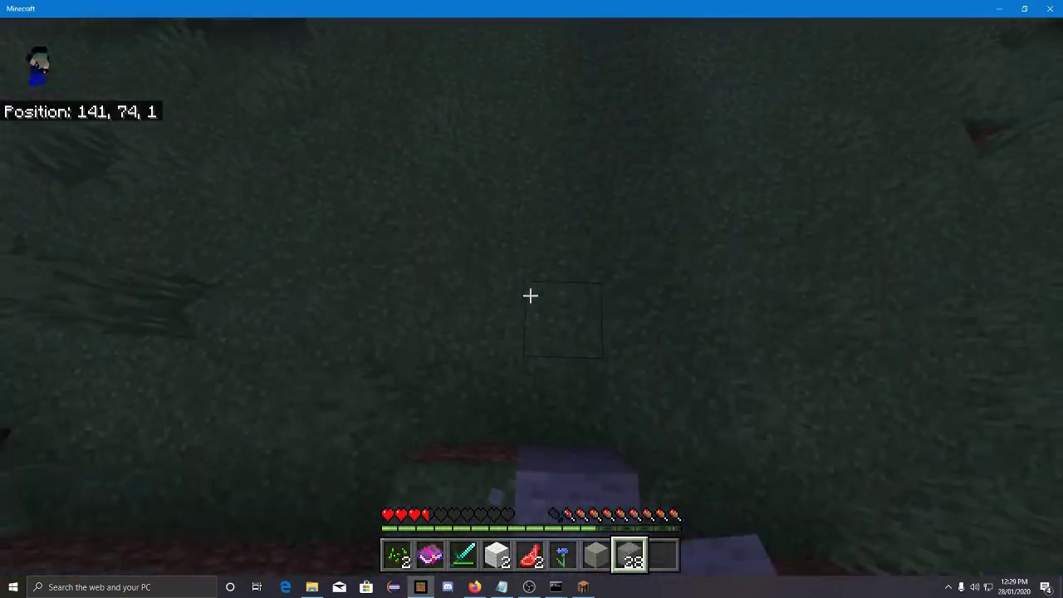
{"action": "key", "text": "w"}
{"action": "right_click", "coordinate": [530, 295]}
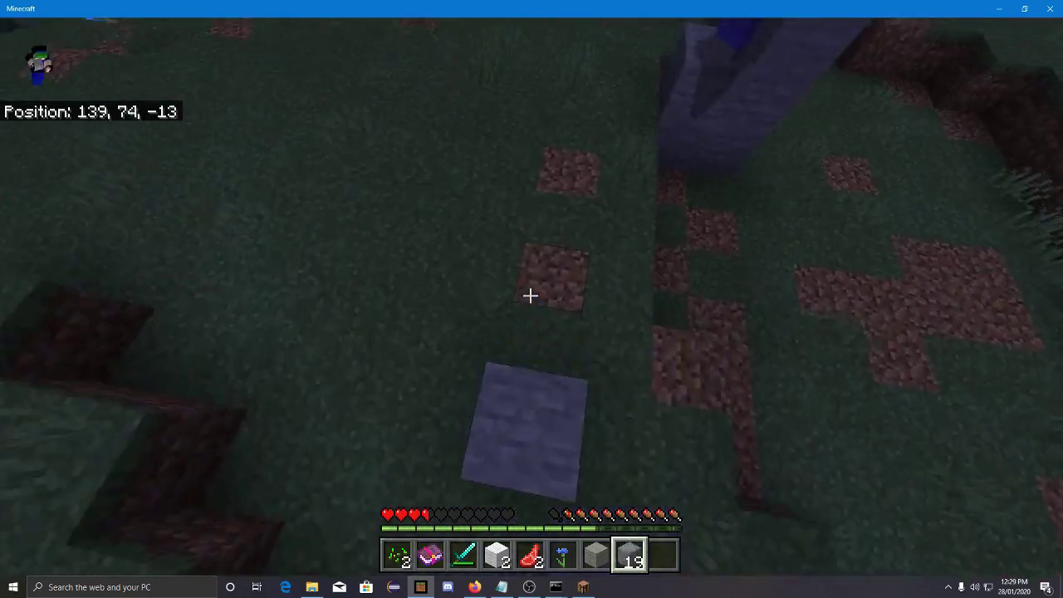
{"action": "key", "text": "w"}
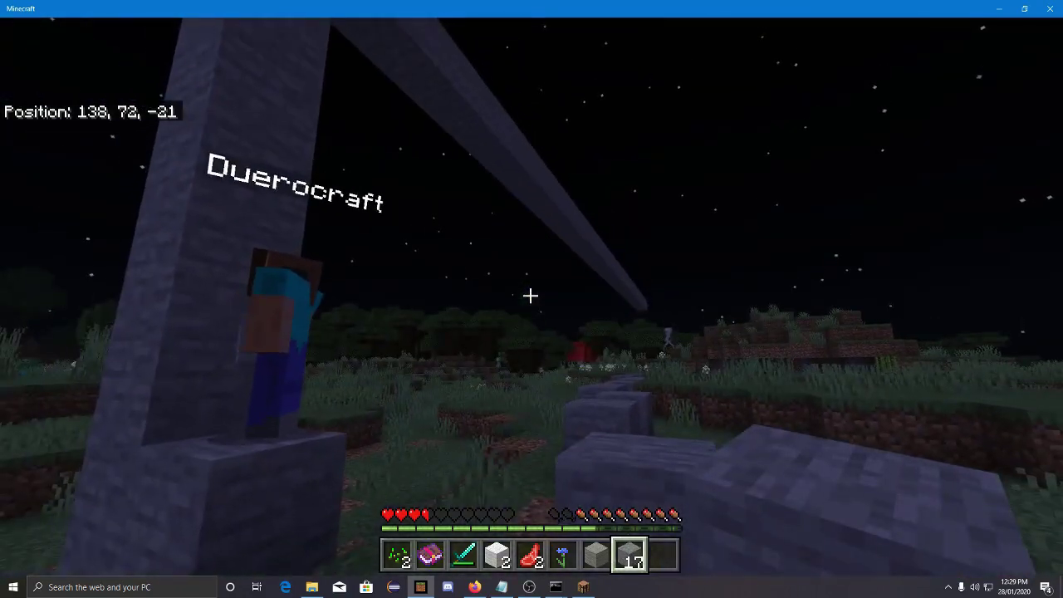
- Pause and resume the Bedrock game, walk out into the grass and attack the zombie with the Diamond Sword
{"action": "key", "text": "Escape"}
{"action": "key", "text": "alt+Tab"}
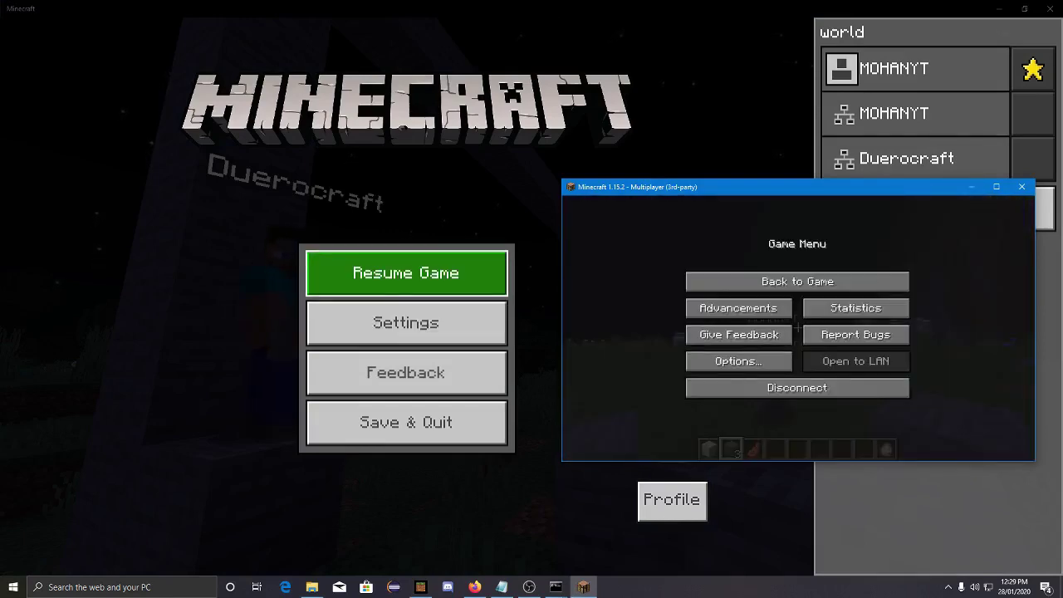
{"action": "left_click", "coordinate": [407, 273]}
{"action": "key", "text": "w"}
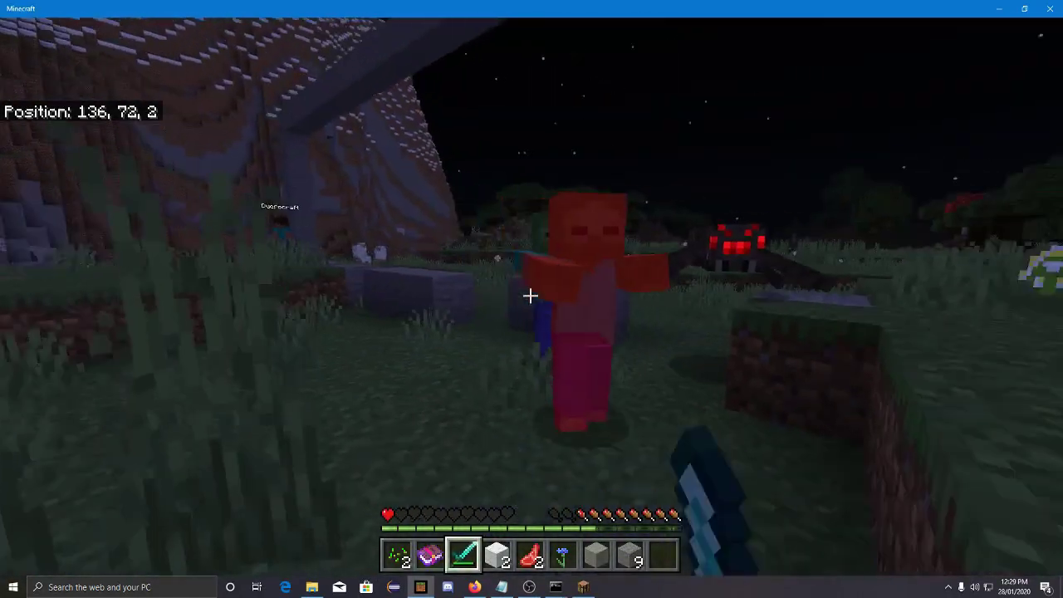
{"action": "left_click", "coordinate": [530, 295]}
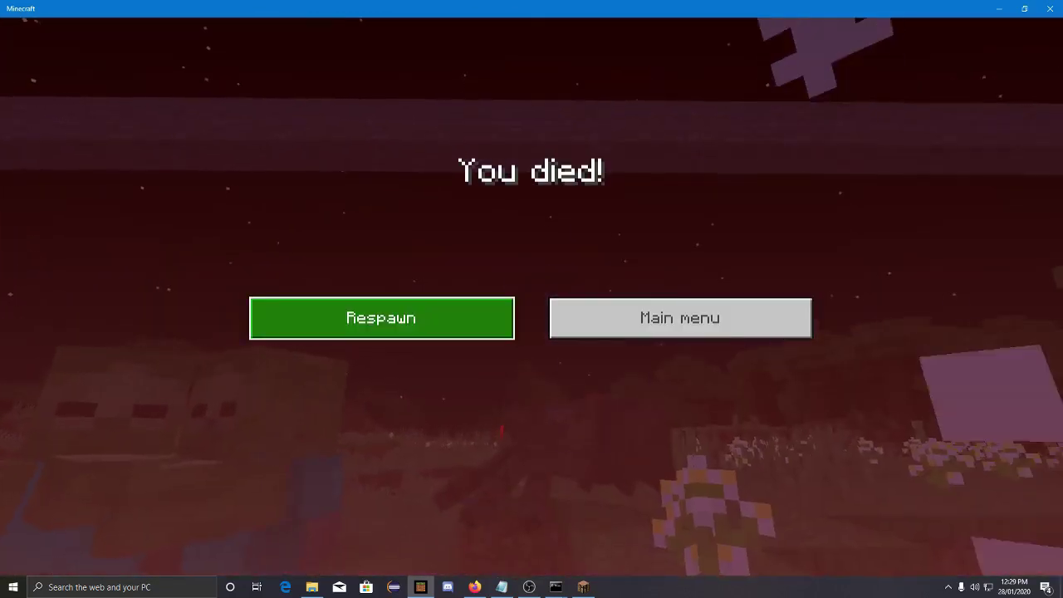
- Respawn the Bedrock player and walk down the slope across the pond to its grassy bank
{"action": "left_click", "coordinate": [381, 319]}
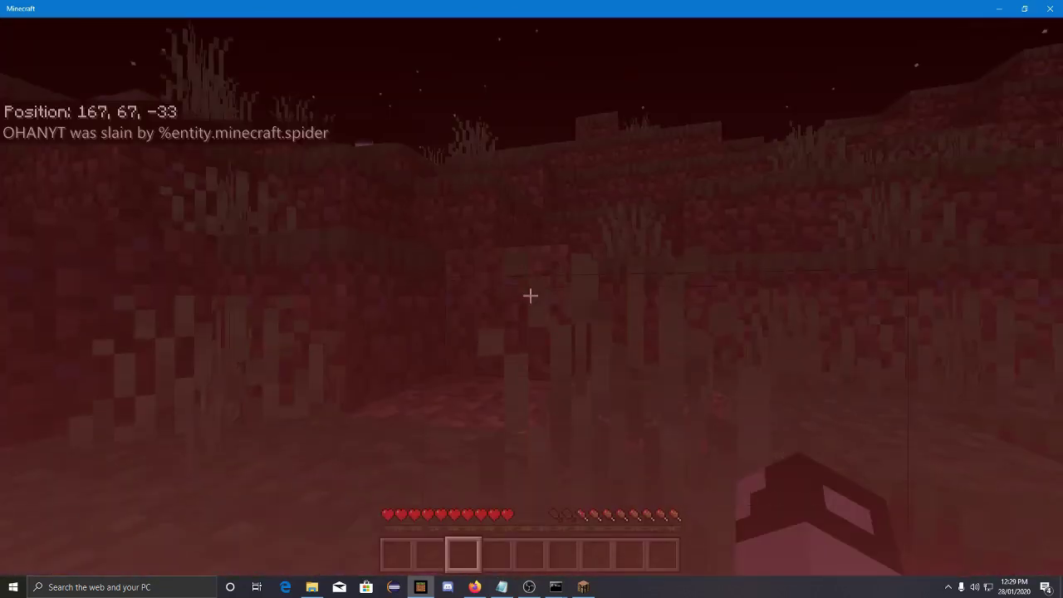
{"action": "key", "text": "Escape"}
{"action": "key", "text": "Escape"}
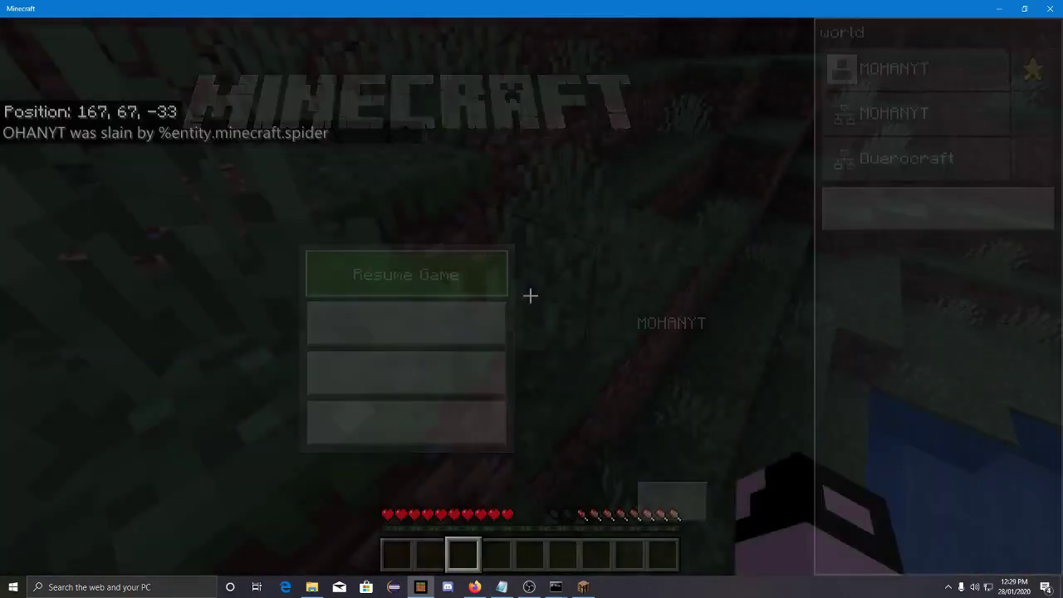
{"action": "key", "text": "t"}
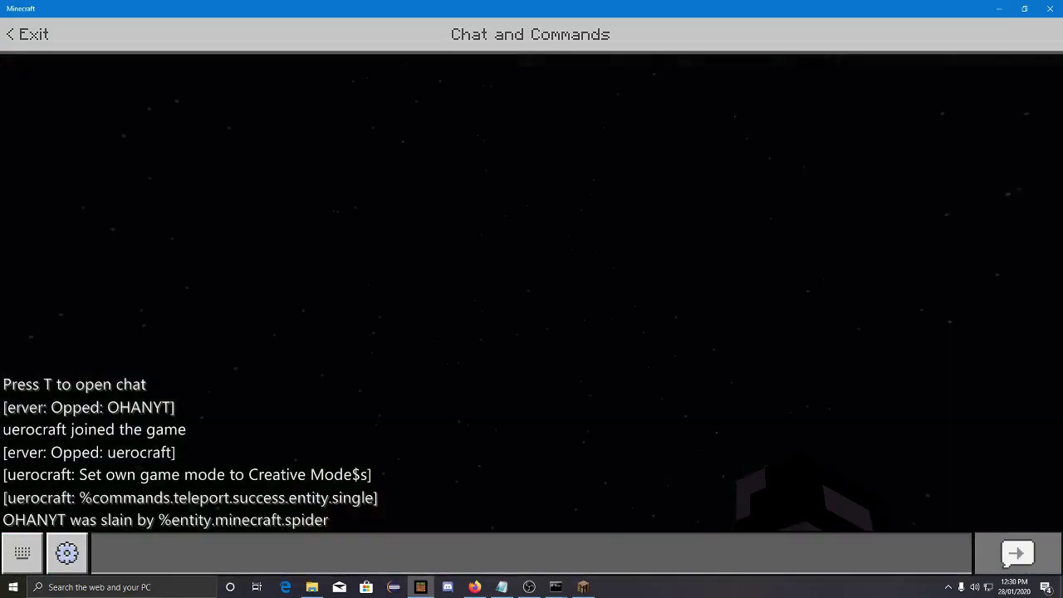
{"action": "key", "text": "Escape"}
{"action": "key", "text": "w"}
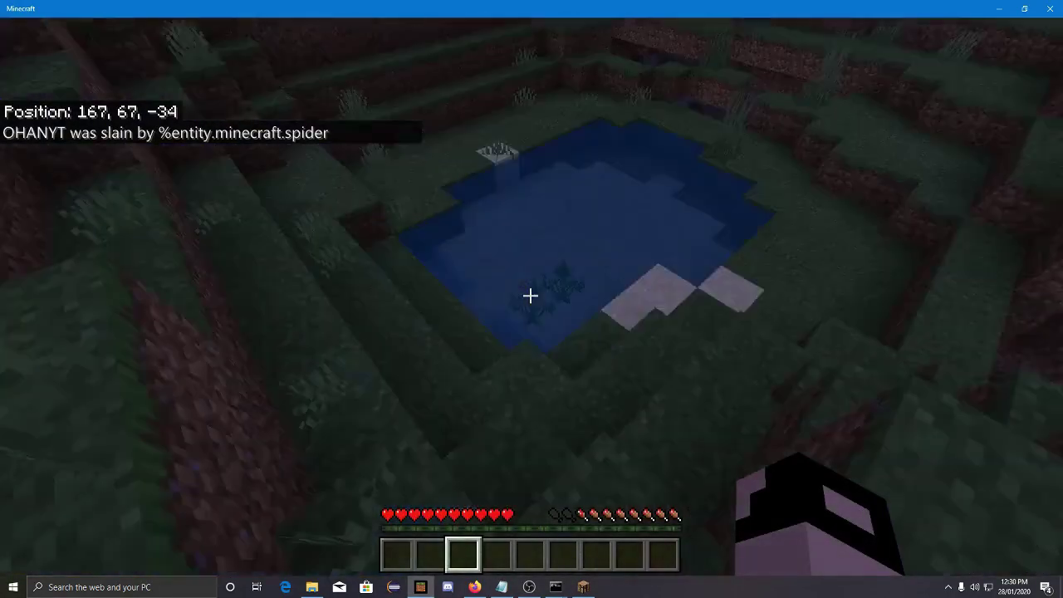
{"action": "key", "text": "space"}
{"action": "key", "text": "w"}
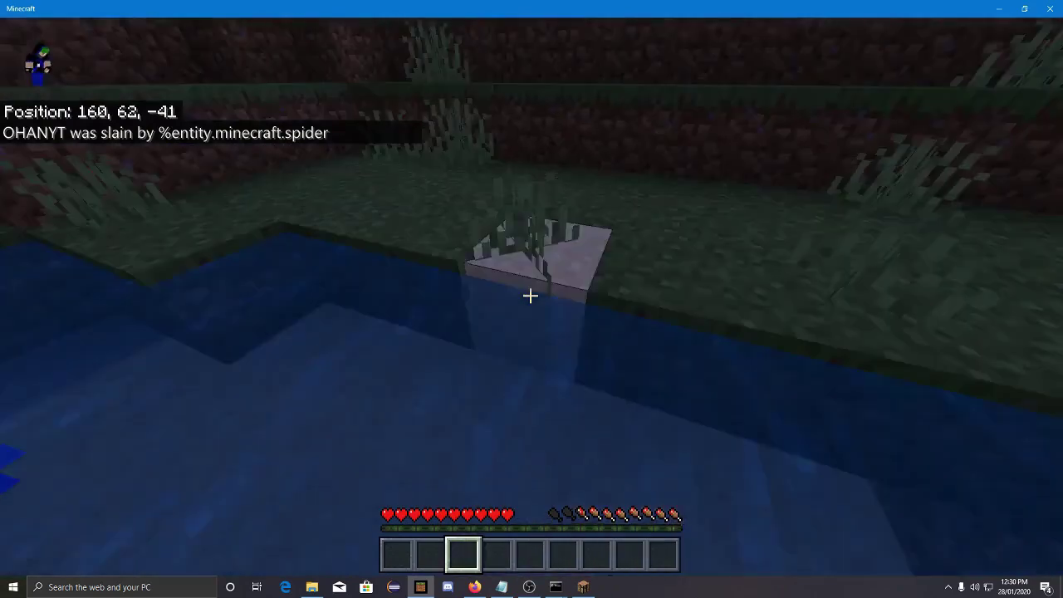
- Send the chat message "hi" from the Bedrock player
{"action": "key", "text": "t"}
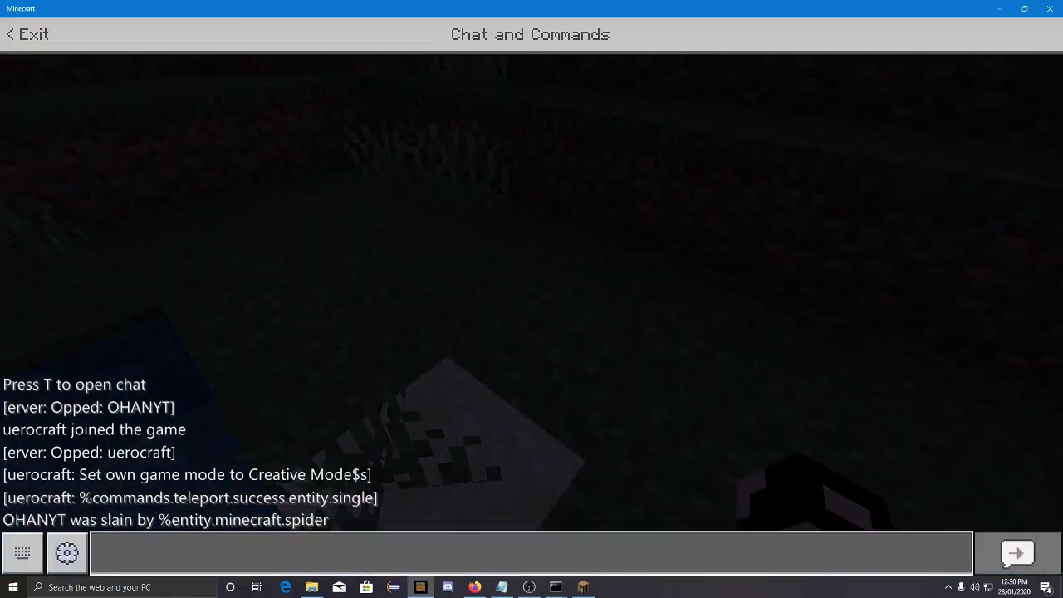
{"action": "type", "text": "h"}
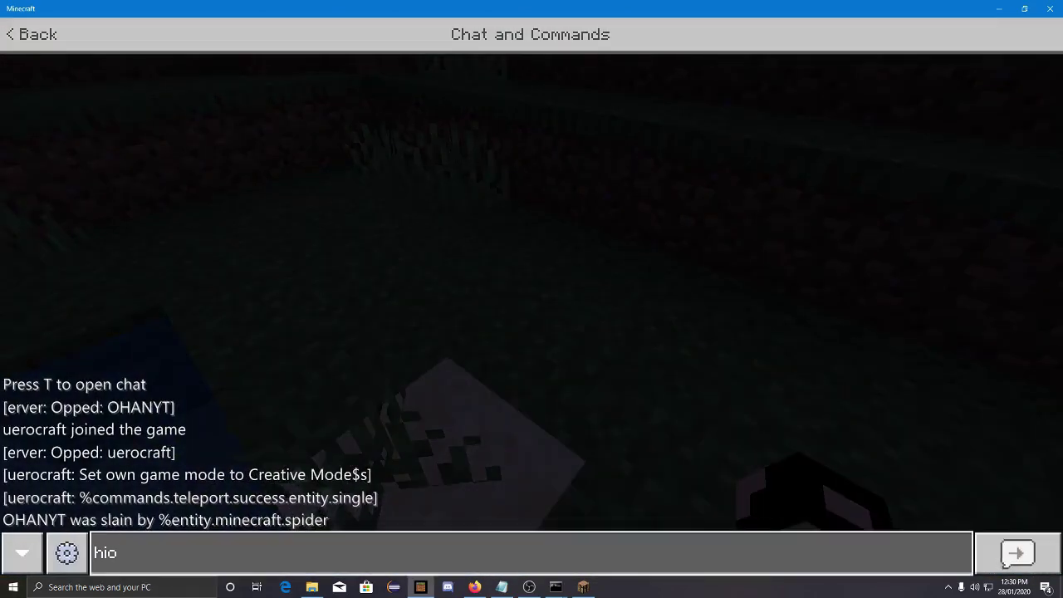
{"action": "type", "text": "i"}
{"action": "key", "text": "Return"}
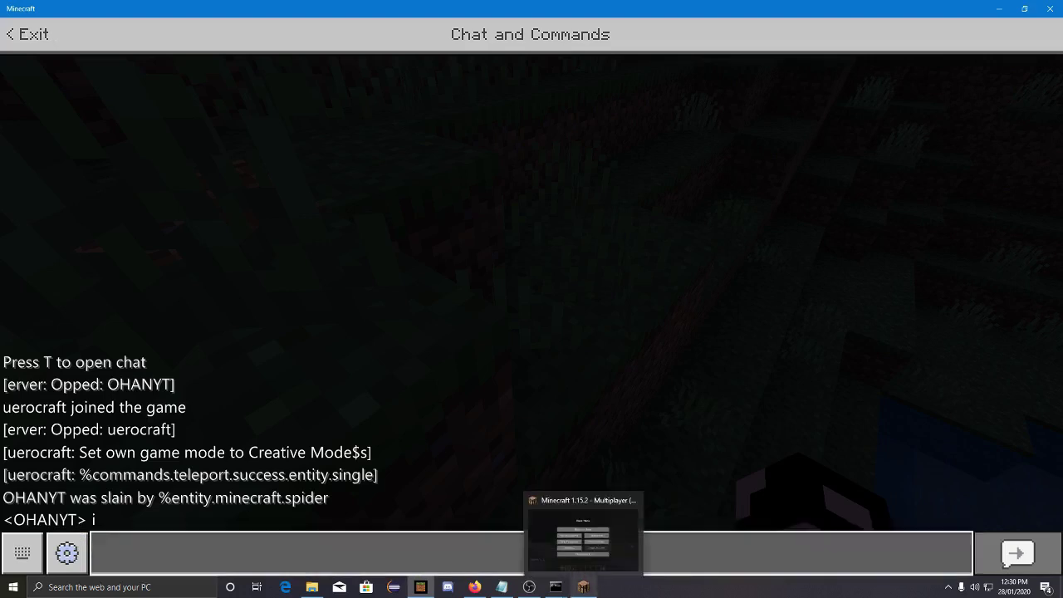
- Switch to the Java client, resume its game and reply "hi" in the chat
{"action": "left_click", "coordinate": [583, 587]}
{"action": "left_click", "coordinate": [798, 280]}
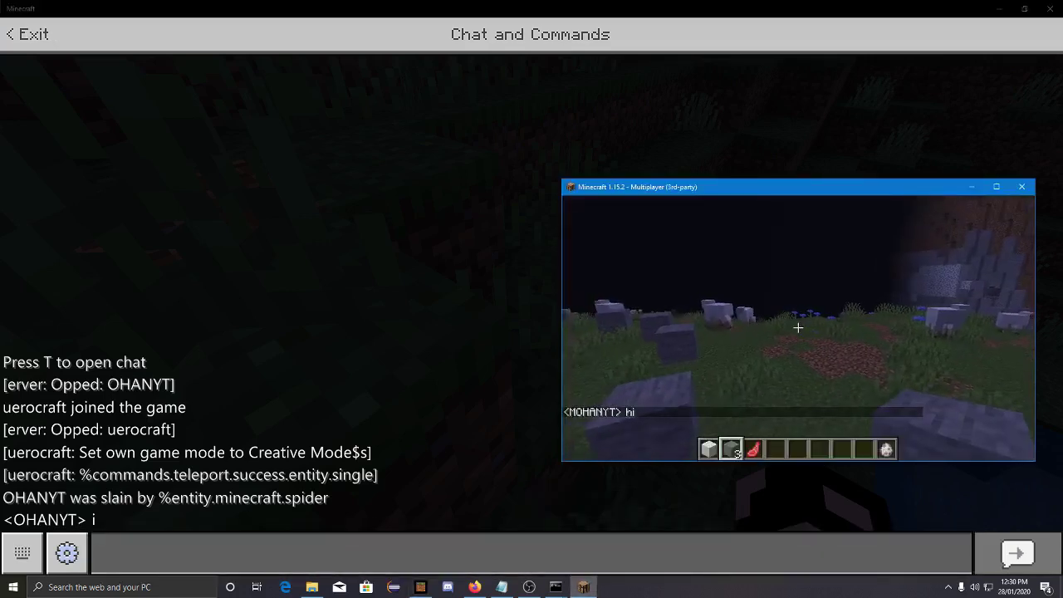
{"action": "key", "text": "t"}
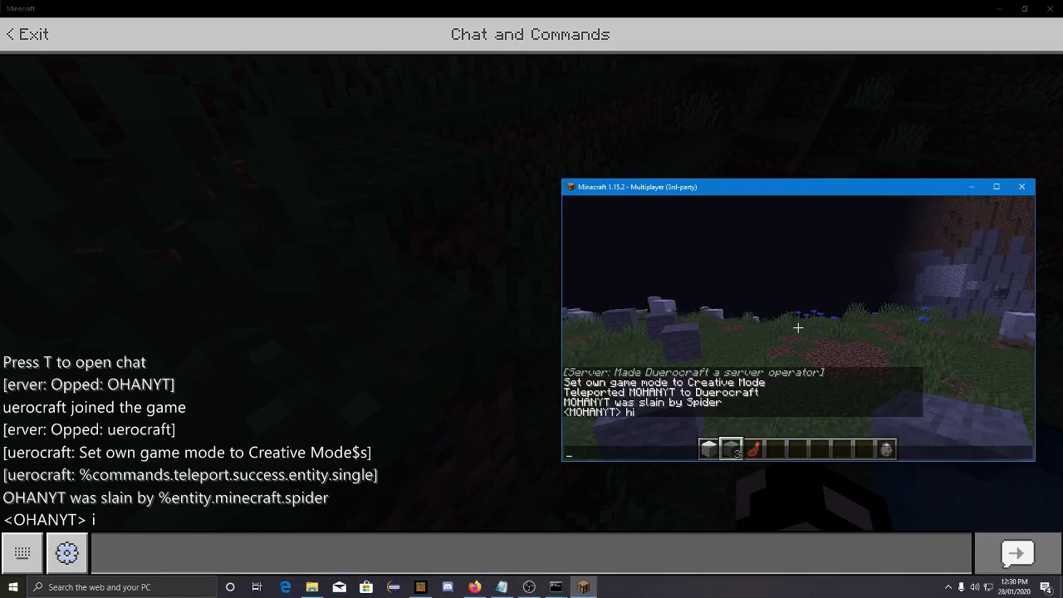
{"action": "type", "text": "h"}
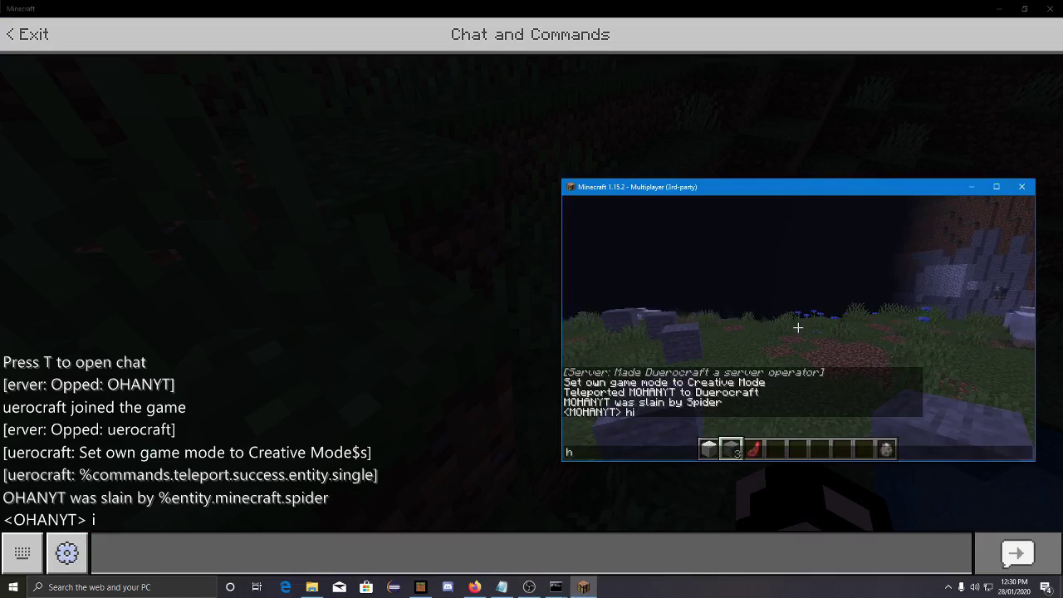
{"action": "type", "text": "i"}
{"action": "key", "text": "Return"}
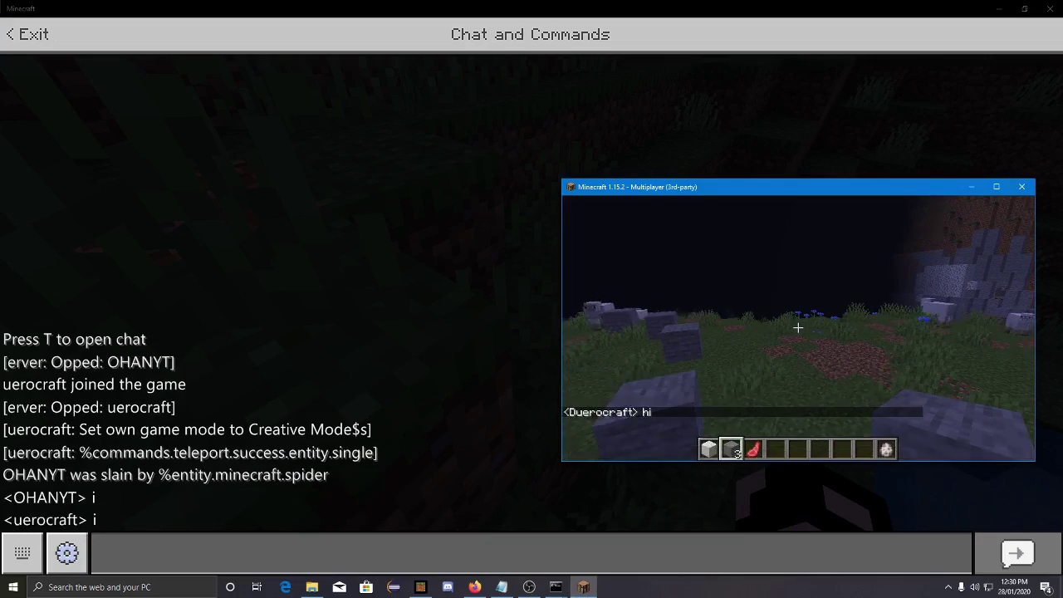